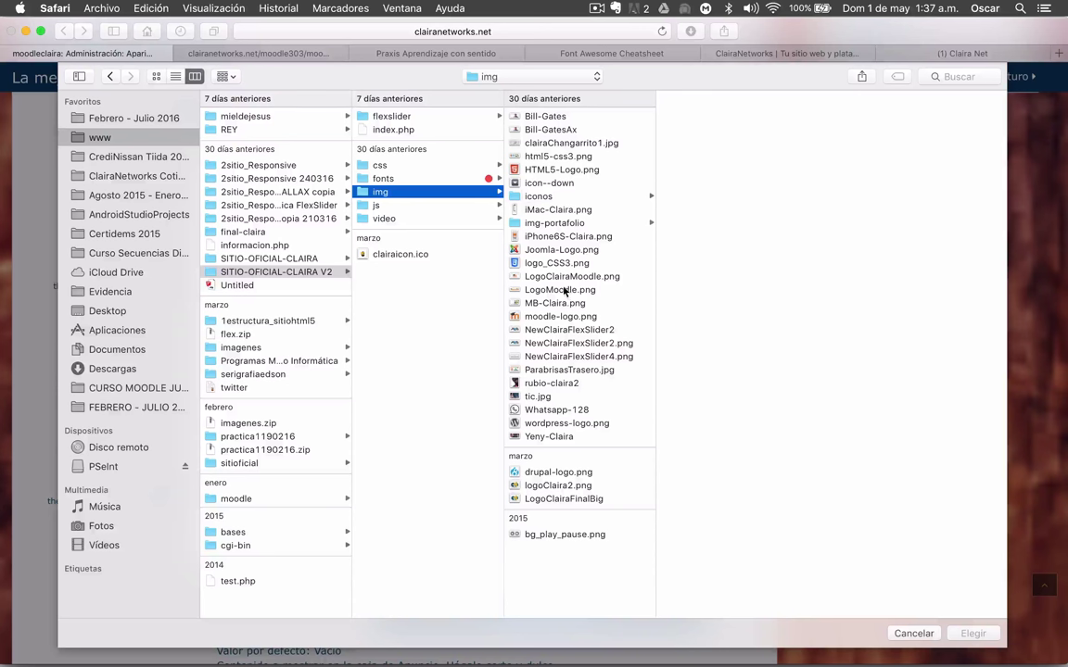
Upload iPhone6S-Claira.png as the image of the first advertising block, checking the Praxis site's blocks for reference.
click(602, 238)
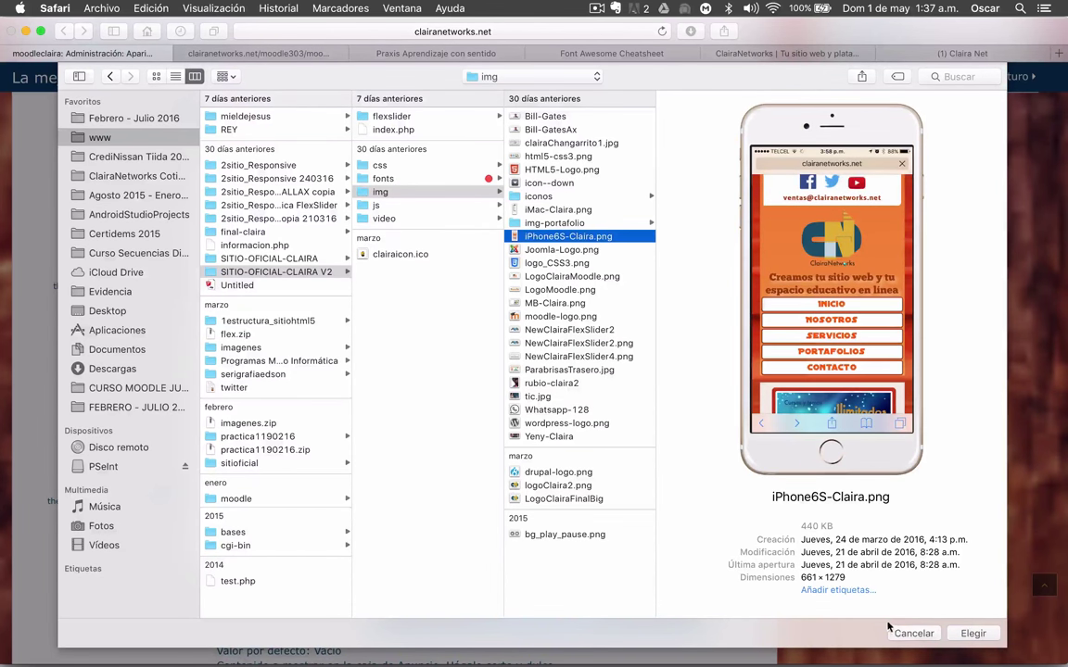
click(964, 638)
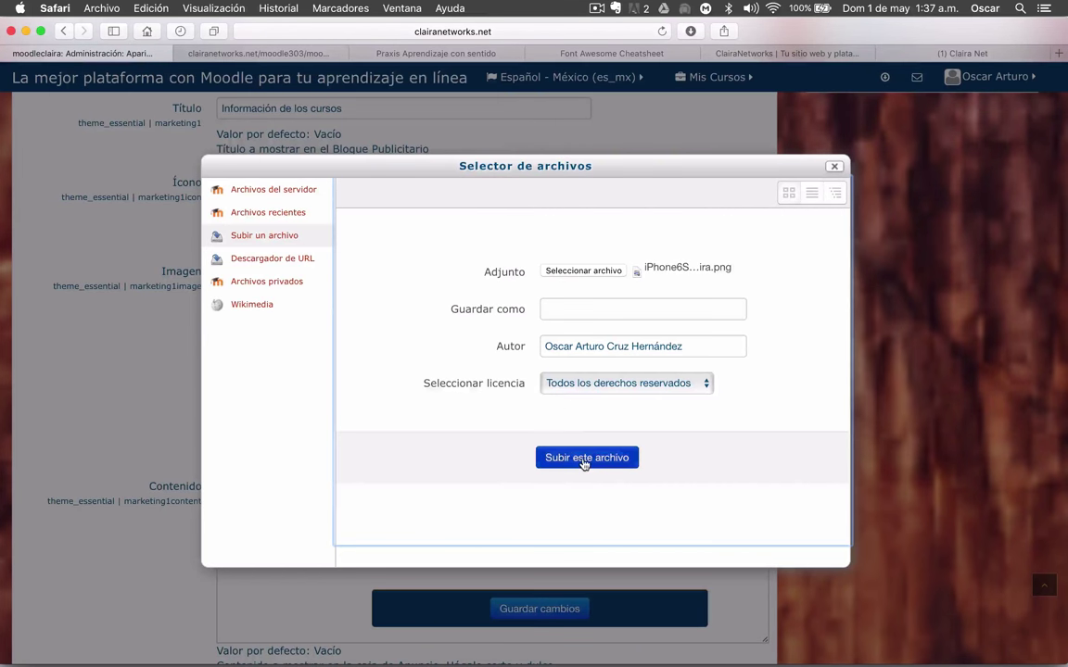
click(582, 458)
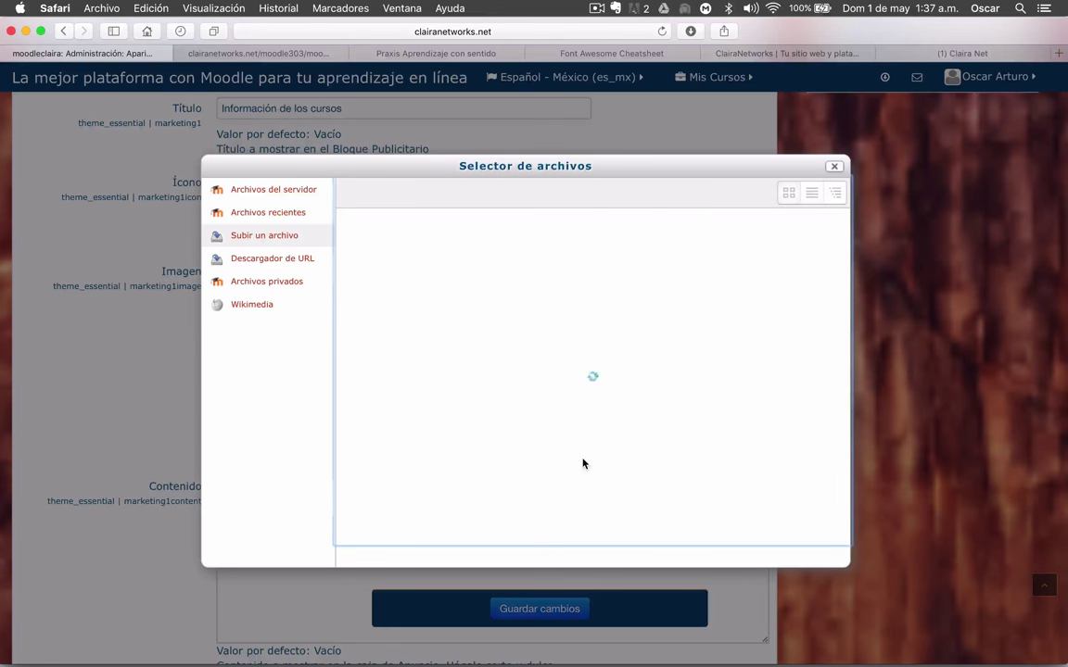
click(435, 55)
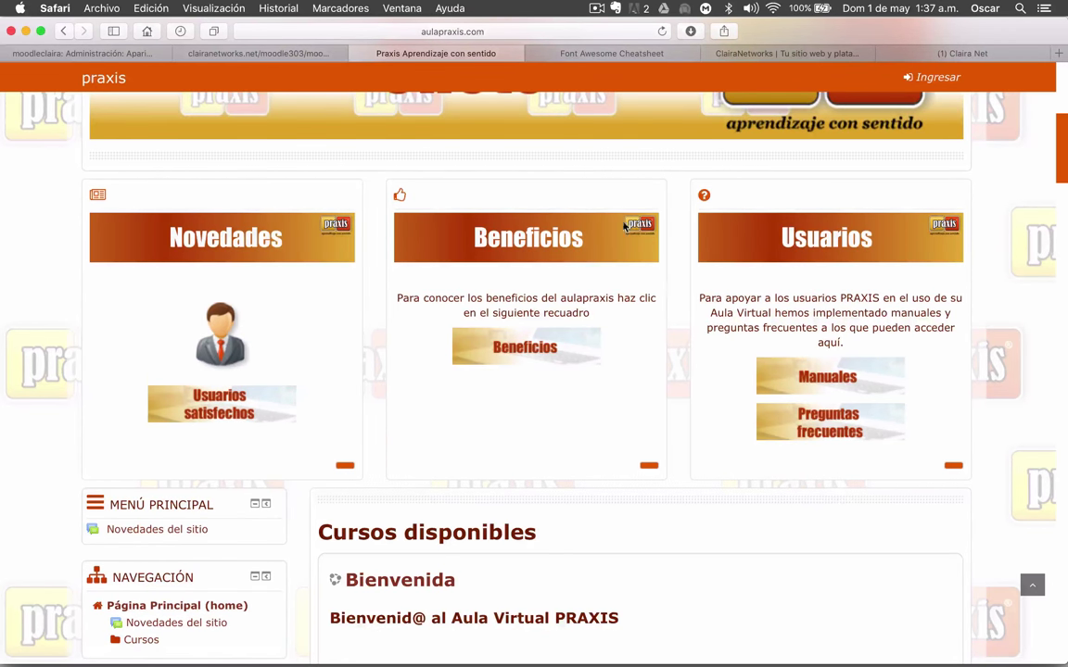
click(84, 53)
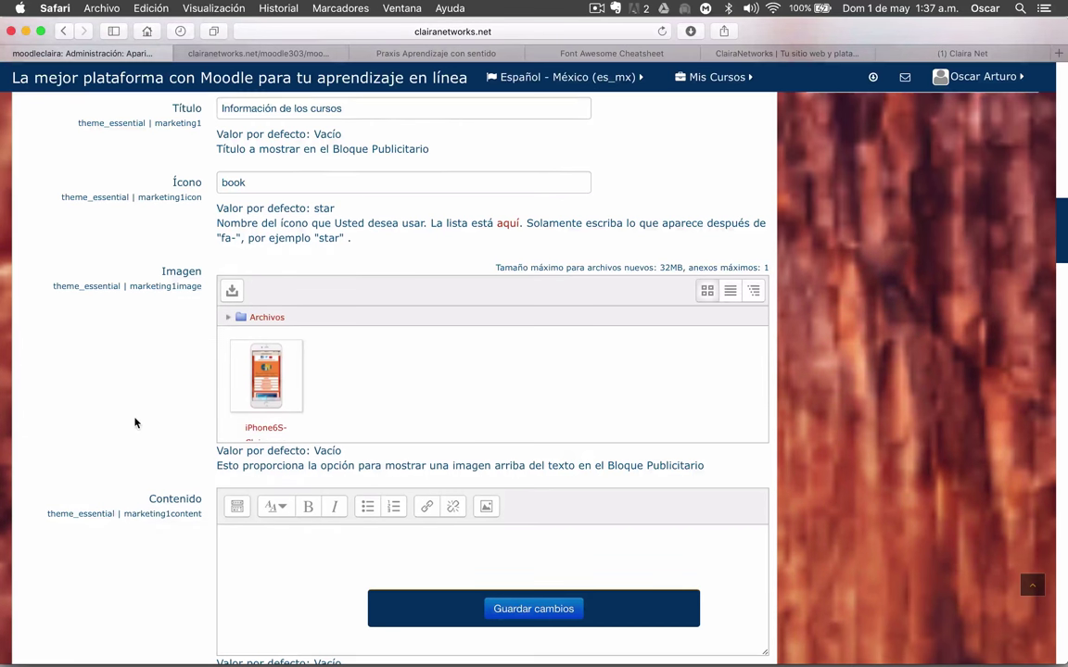
Copy the paragraph starting "ClairaNetworks surgió para vincular" from the ClairaNetworks site's ¿Quiénes somos? section into the first block's Contenido field.
scroll(134, 423, down, 1)
scroll(129, 398, down, 3)
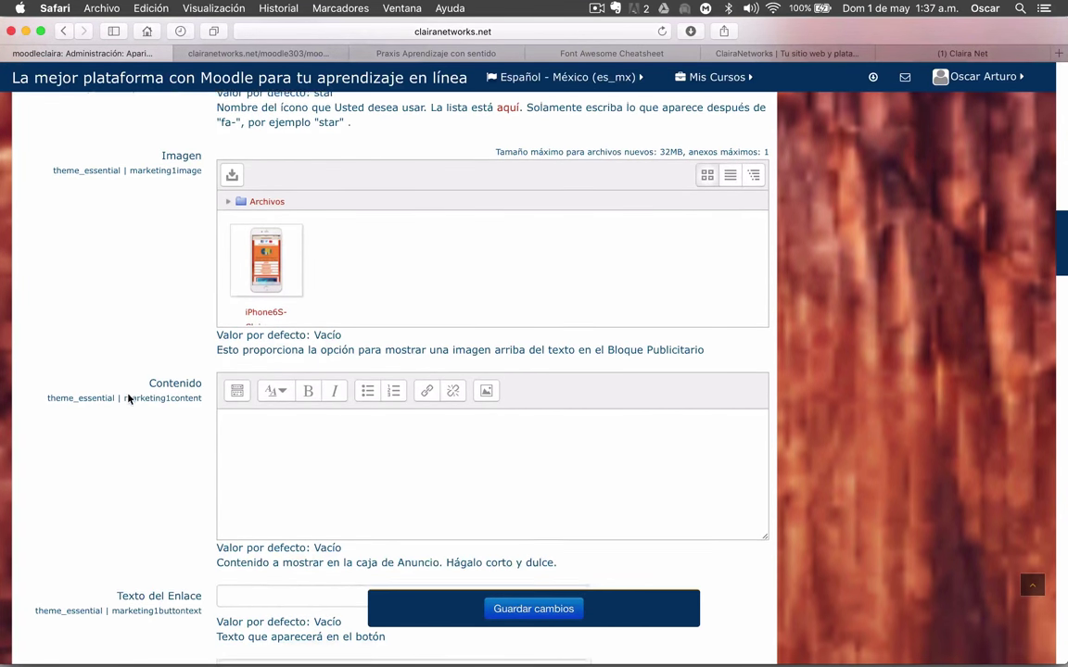
scroll(129, 398, down, 2)
click(285, 422)
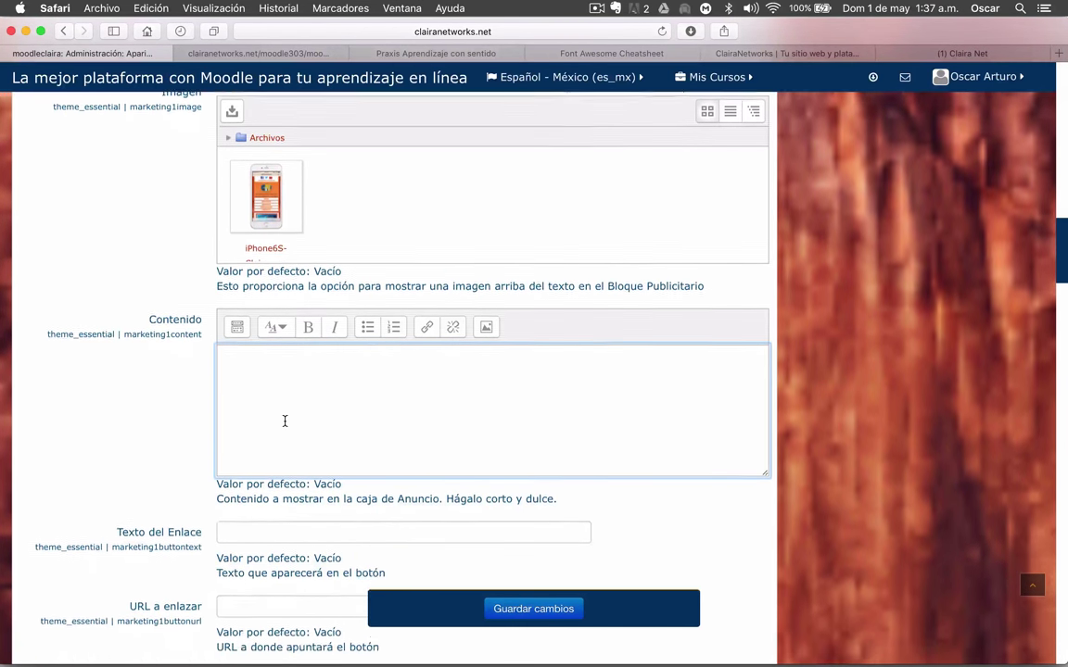
scroll(556, 204, up, 4)
click(742, 53)
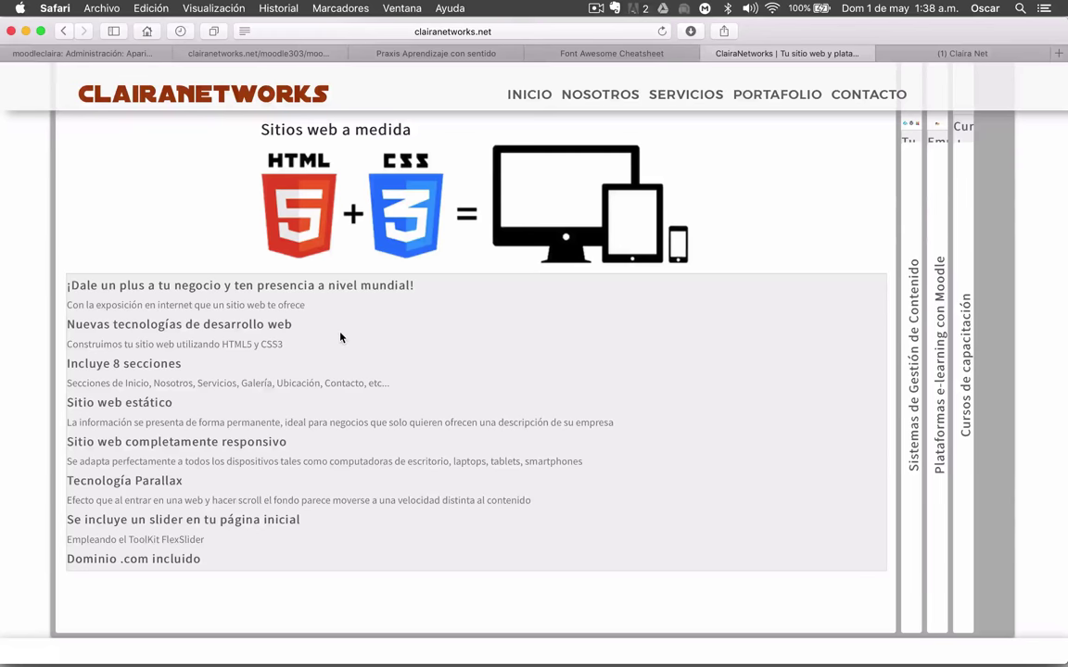
scroll(241, 482, up, 10)
scroll(241, 482, down, 5)
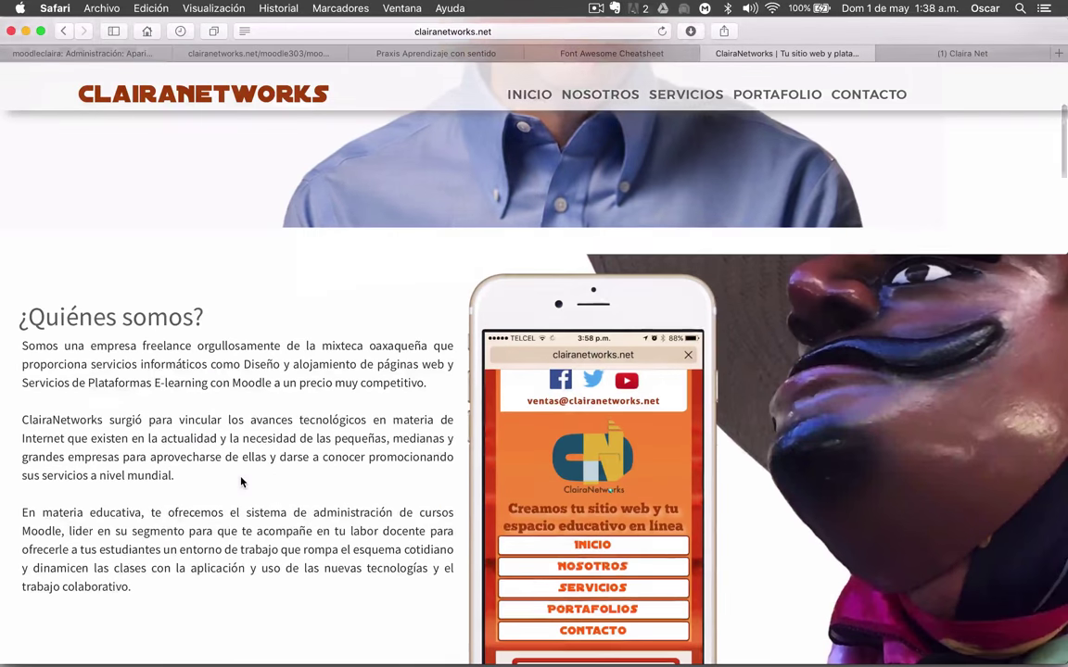
drag(177, 477, 22, 422)
key(super+c)
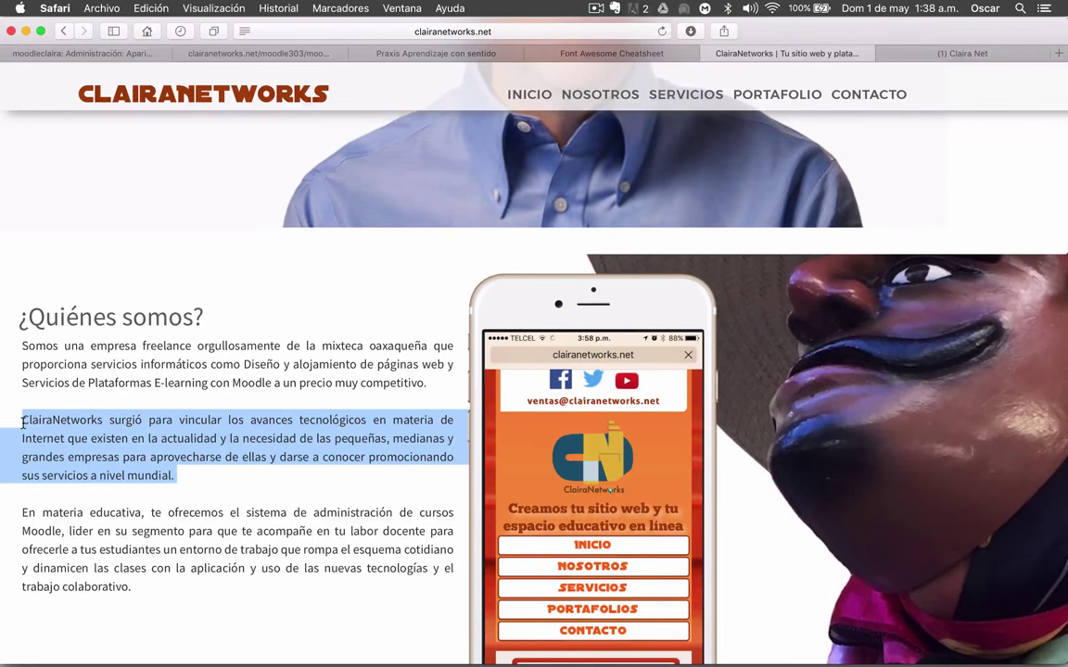
click(93, 53)
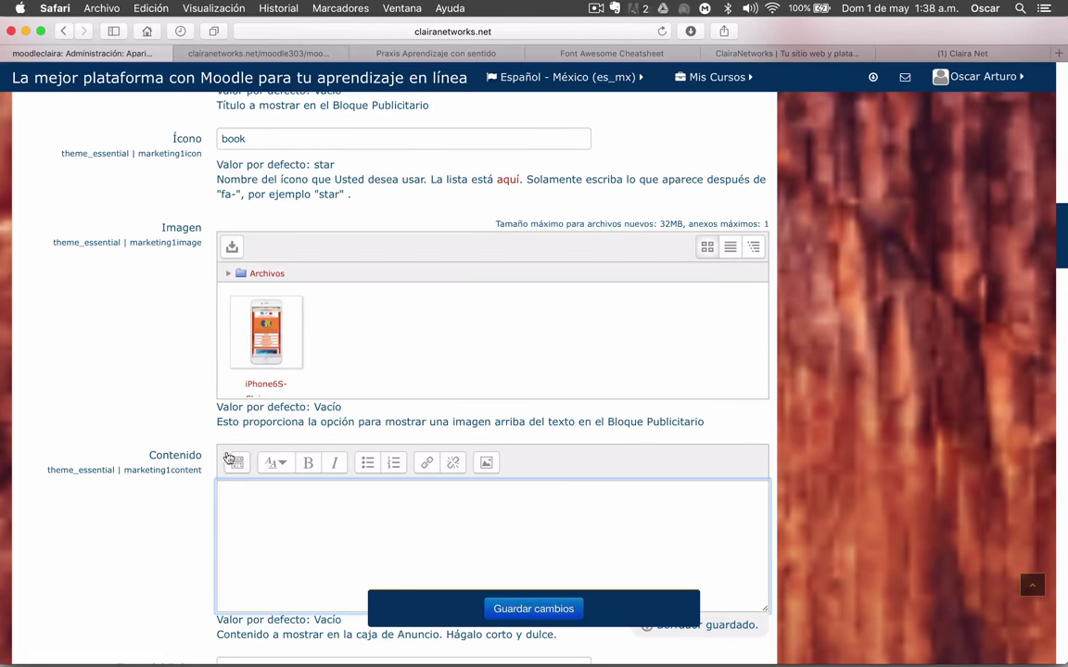
key(super+v)
Center the pasted ClairaNetworks paragraph in the first block's Contenido editor.
scroll(122, 428, down, 5)
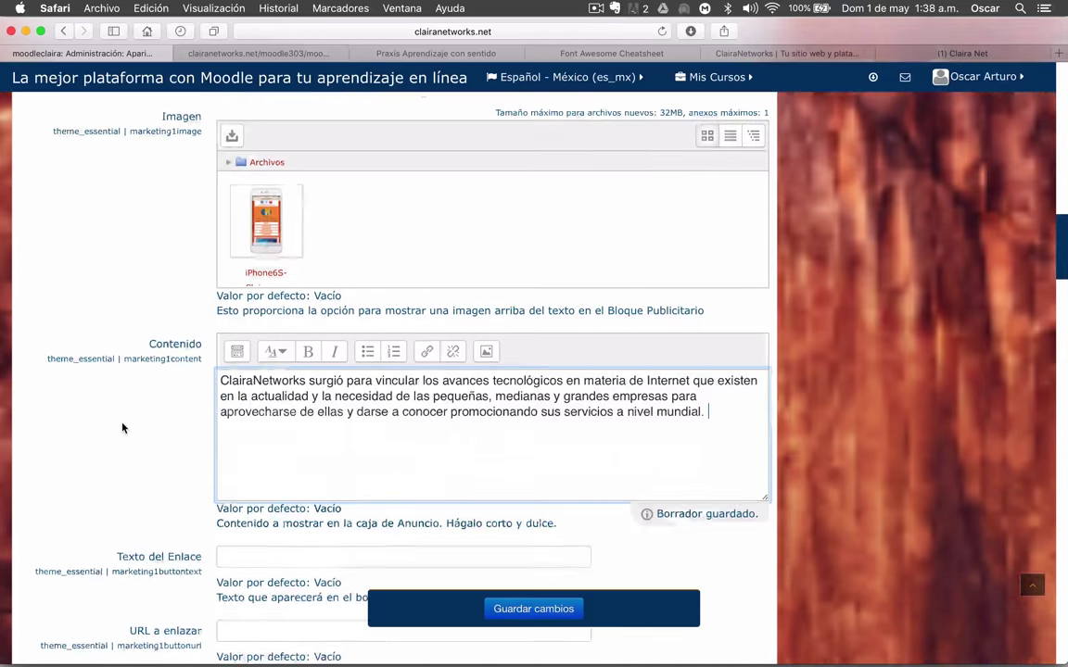
drag(703, 277, 179, 231)
click(237, 219)
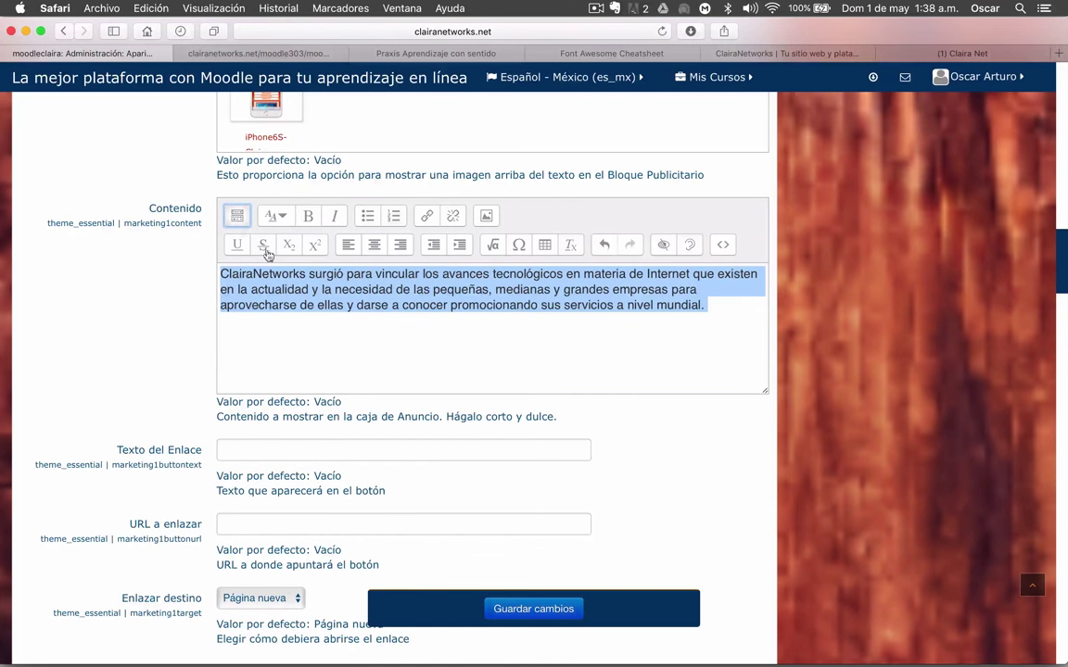
click(375, 244)
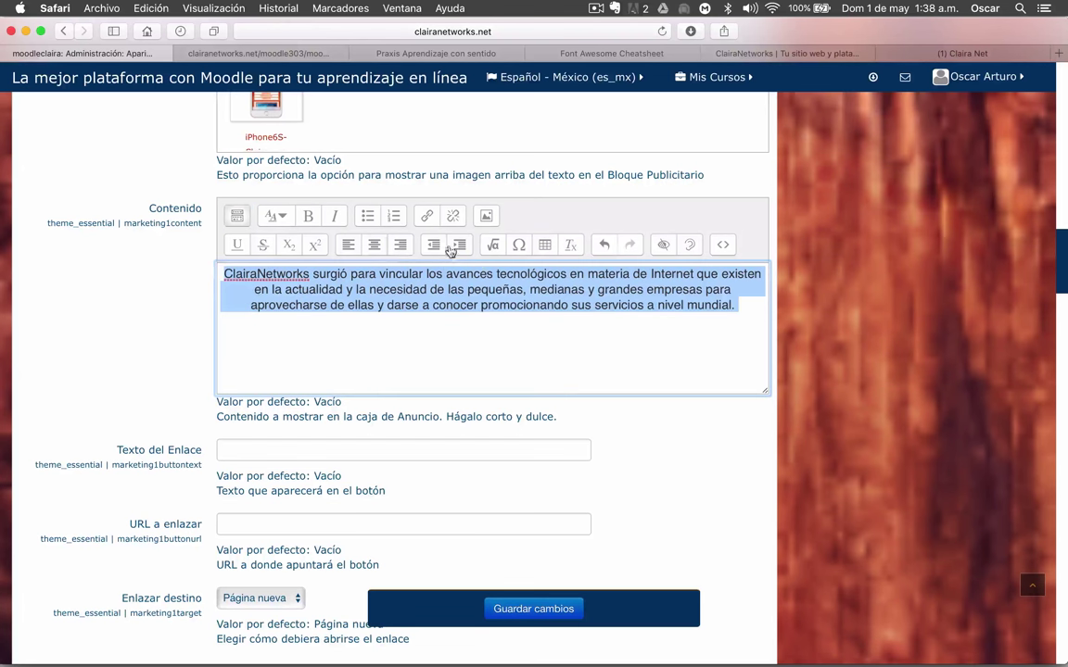
click(294, 220)
click(520, 365)
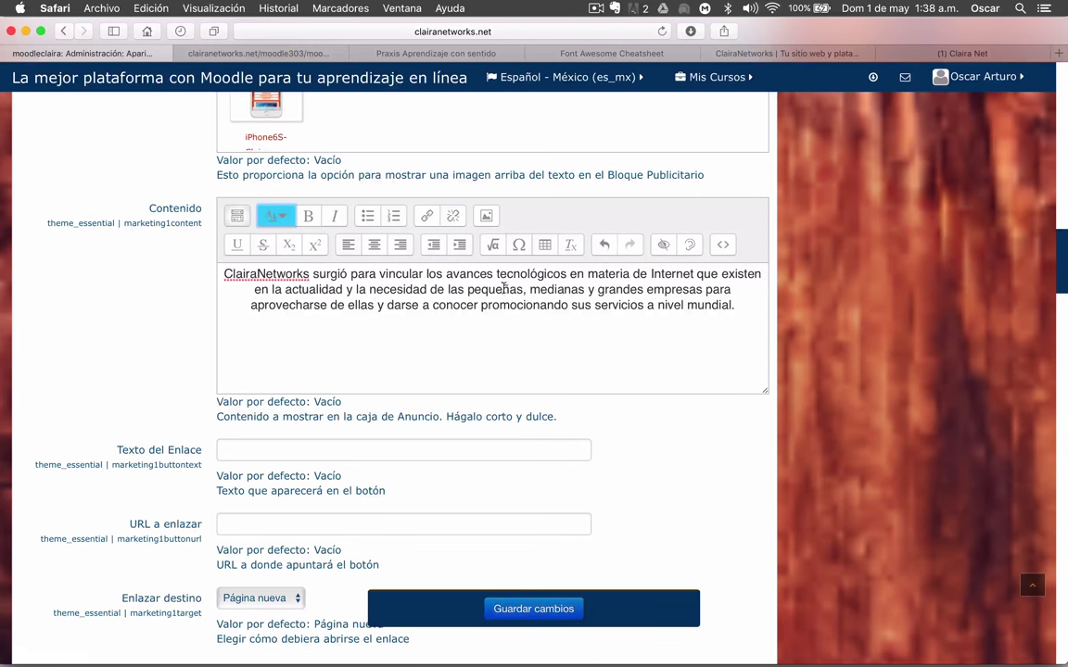
scroll(502, 344, down, 4)
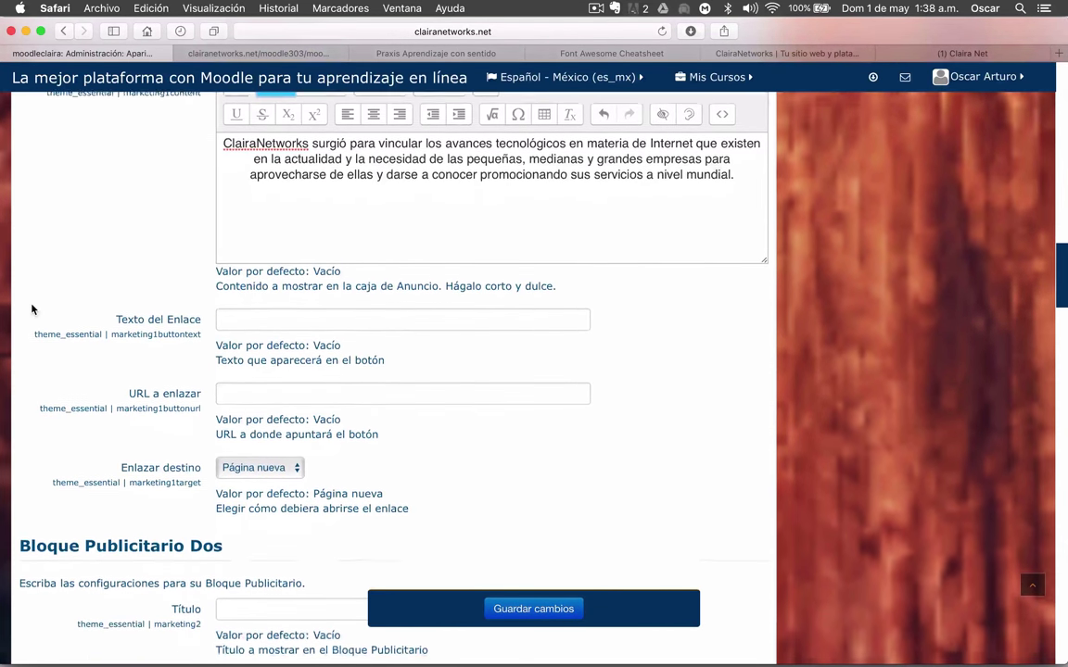
click(243, 270)
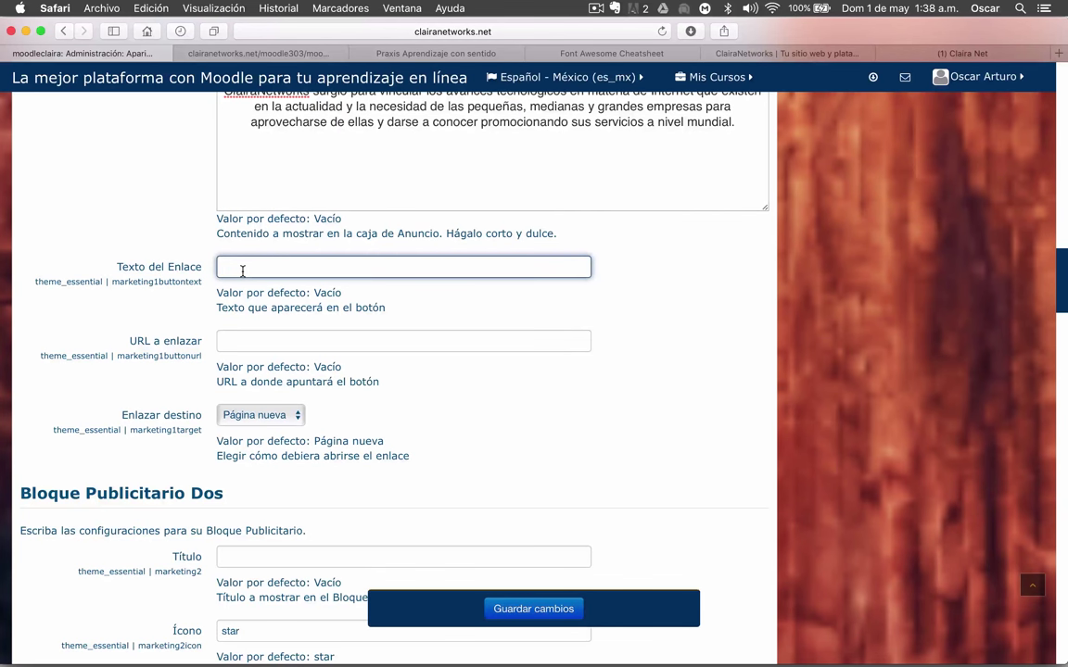
click(403, 341)
click(768, 53)
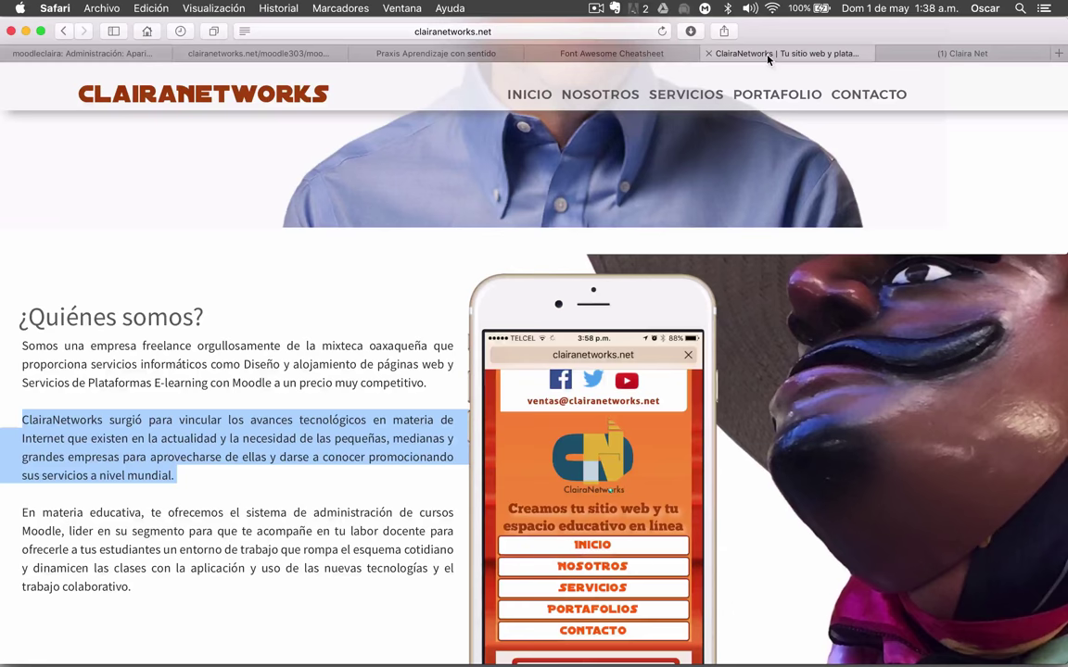
click(534, 38)
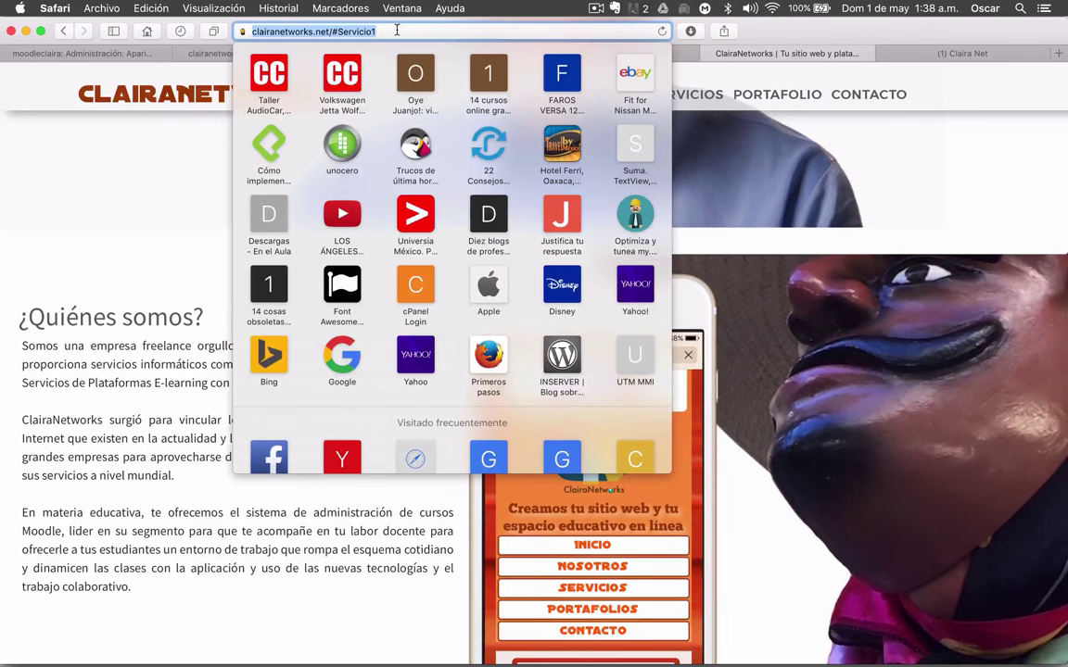
click(353, 31)
drag(328, 32, 199, 15)
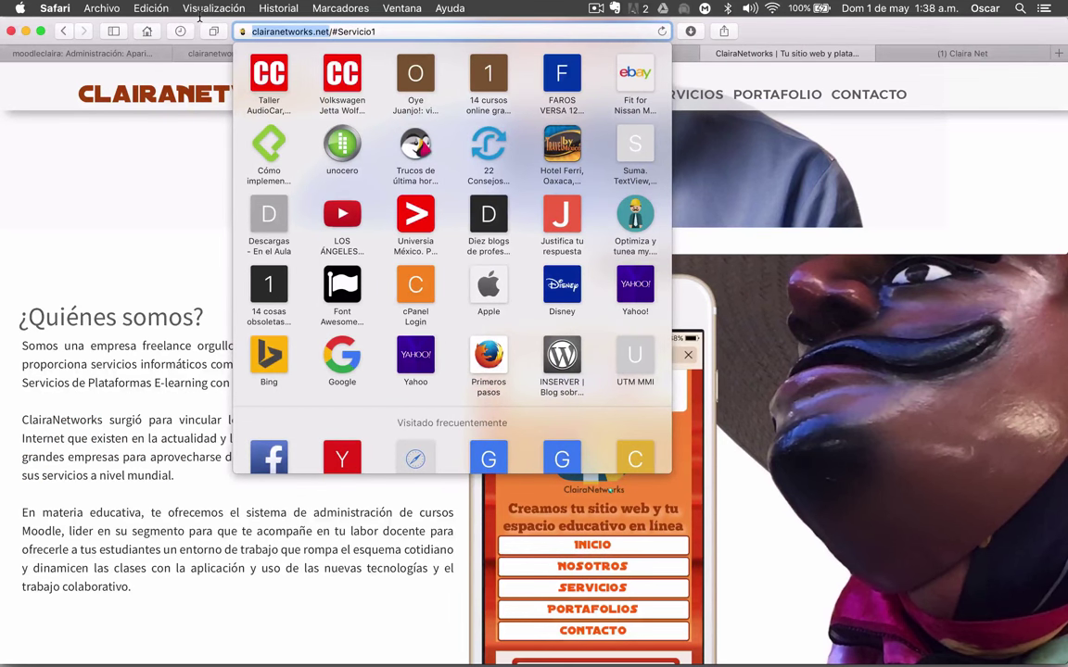
key(super+c)
click(82, 53)
key(super+v)
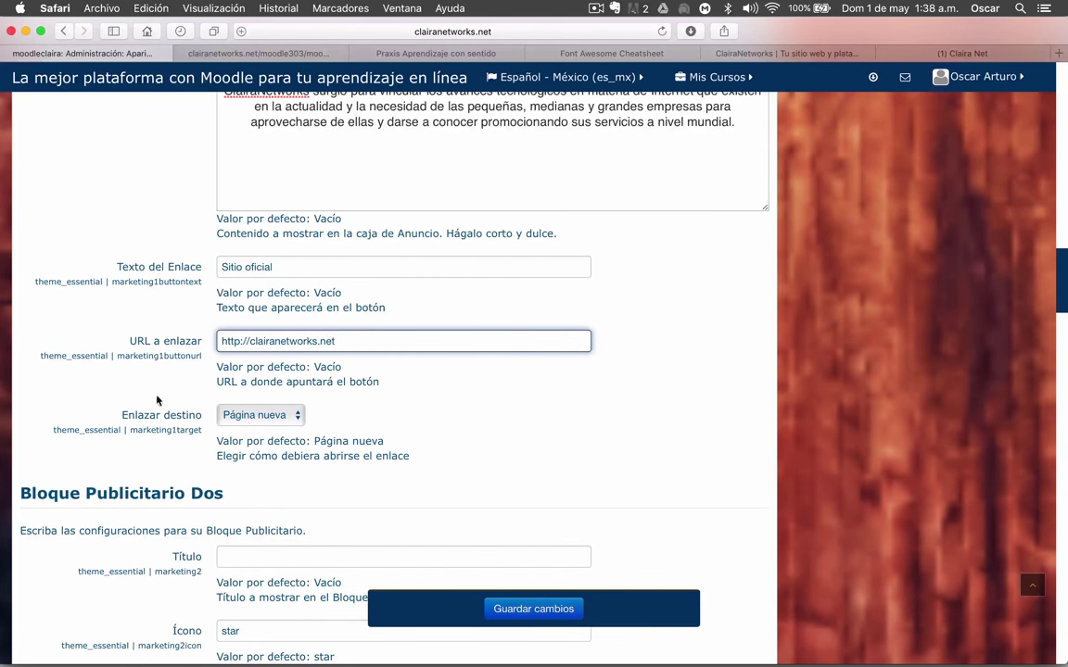
Choose Página nueva as the first block's link target and save the front page settings.
click(270, 417)
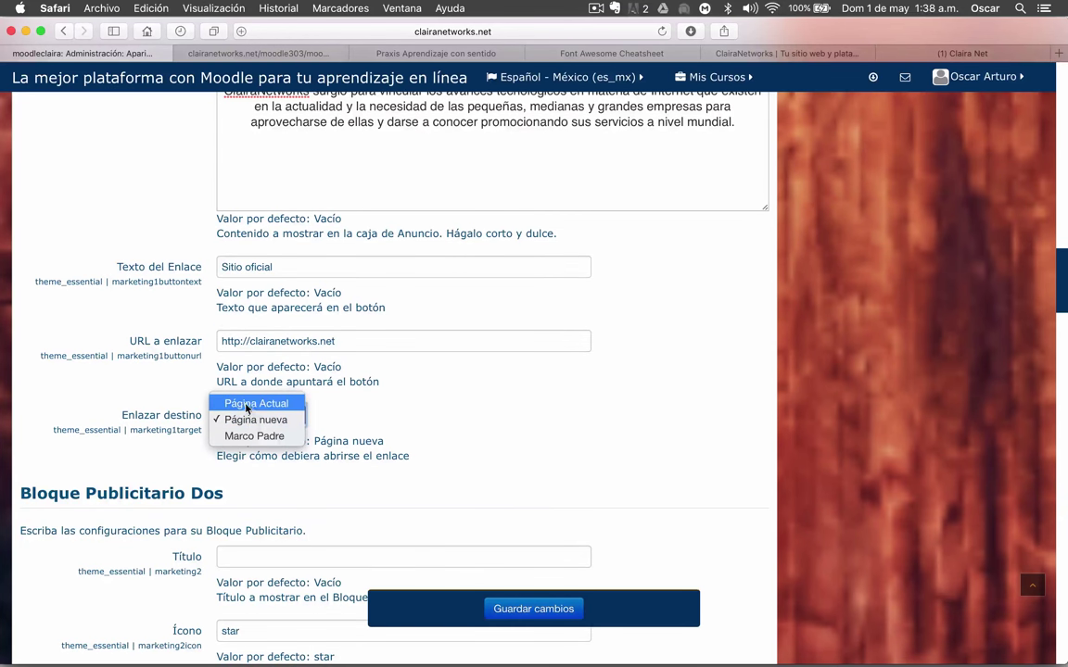
click(269, 425)
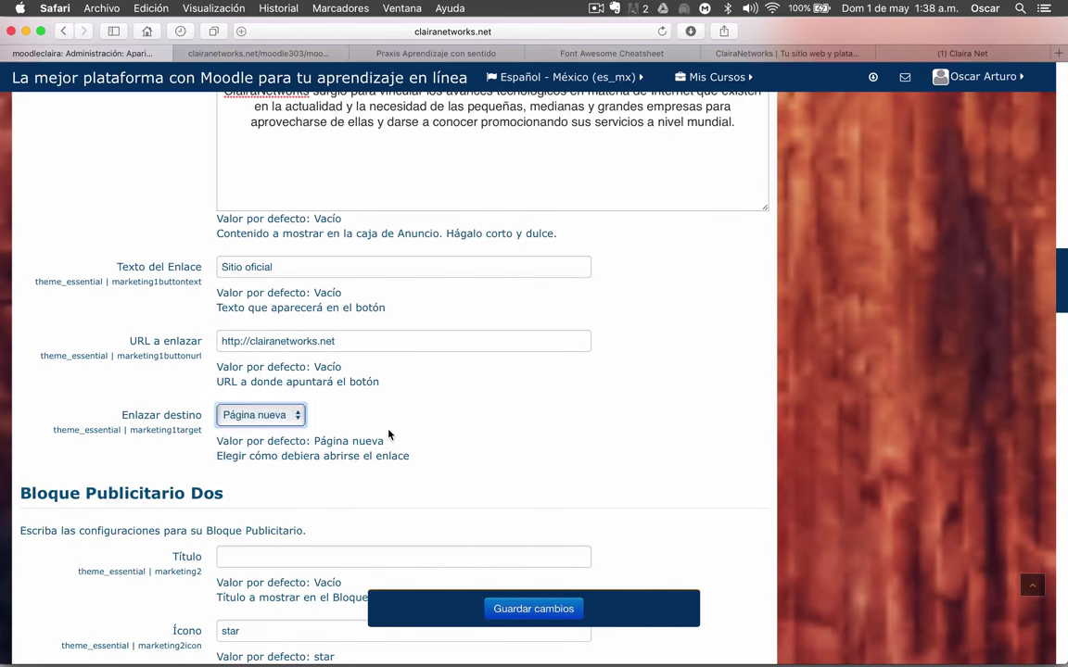
scroll(389, 435, down, 4)
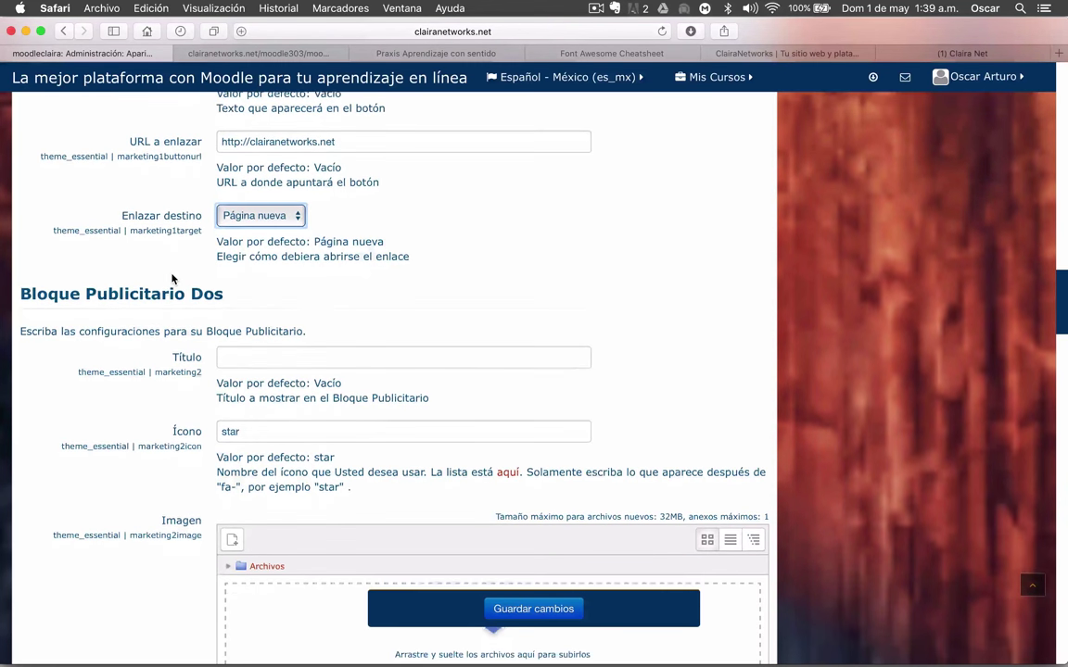
scroll(171, 279, up, 3)
scroll(171, 278, up, 1)
scroll(171, 278, down, 6)
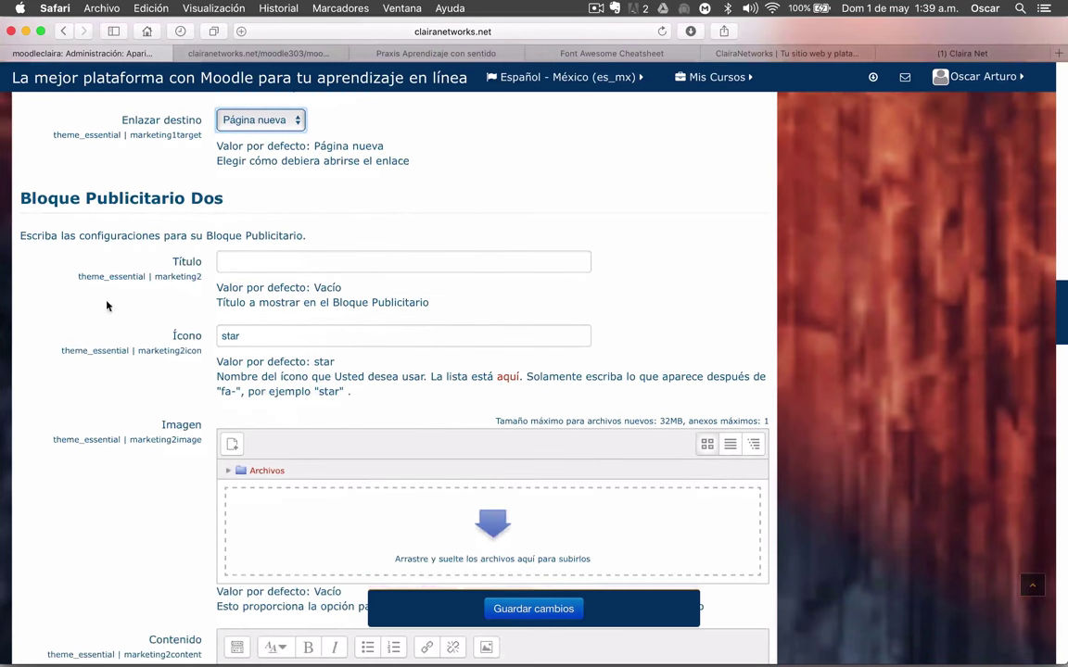
scroll(84, 331, down, 1)
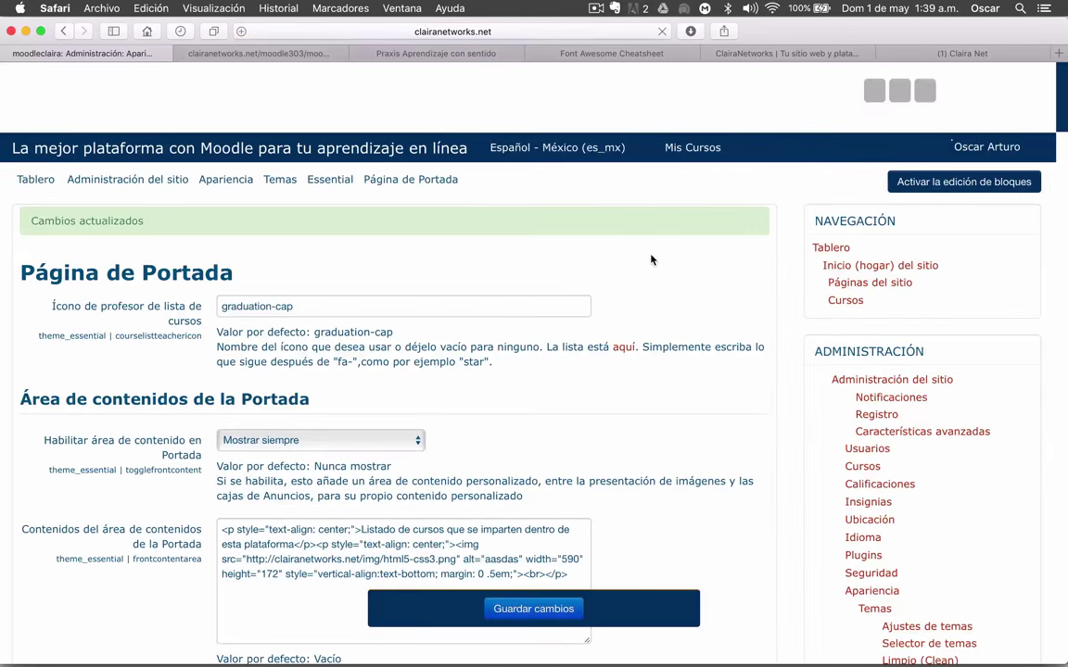
Switch to Firefox and reload the Moodle front page.
key(ctrl+Up)
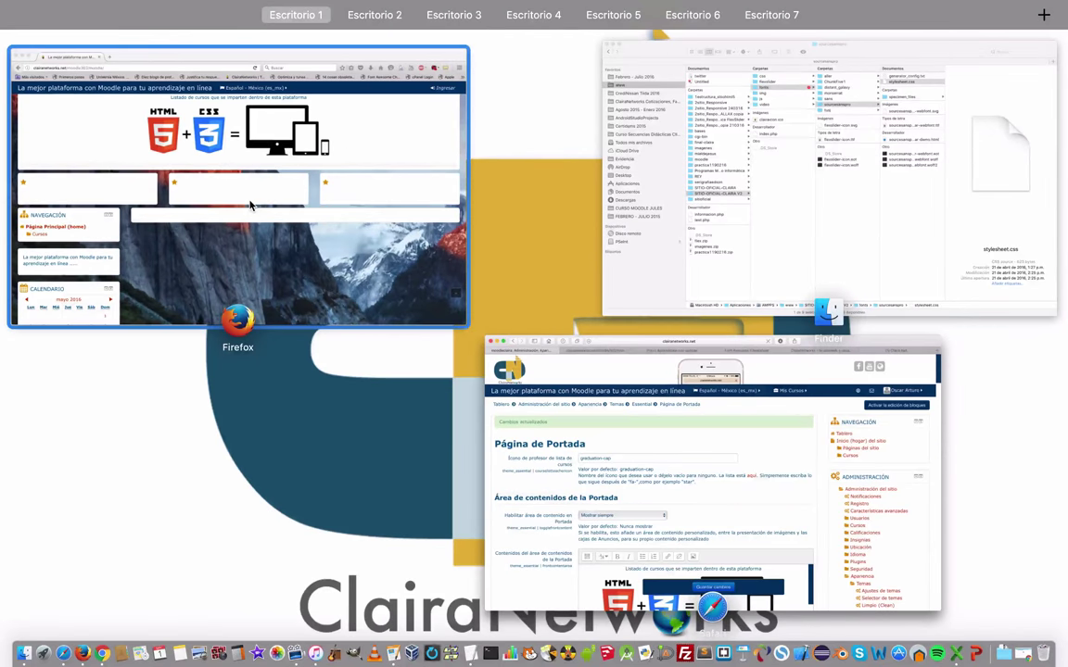
click(350, 153)
click(571, 60)
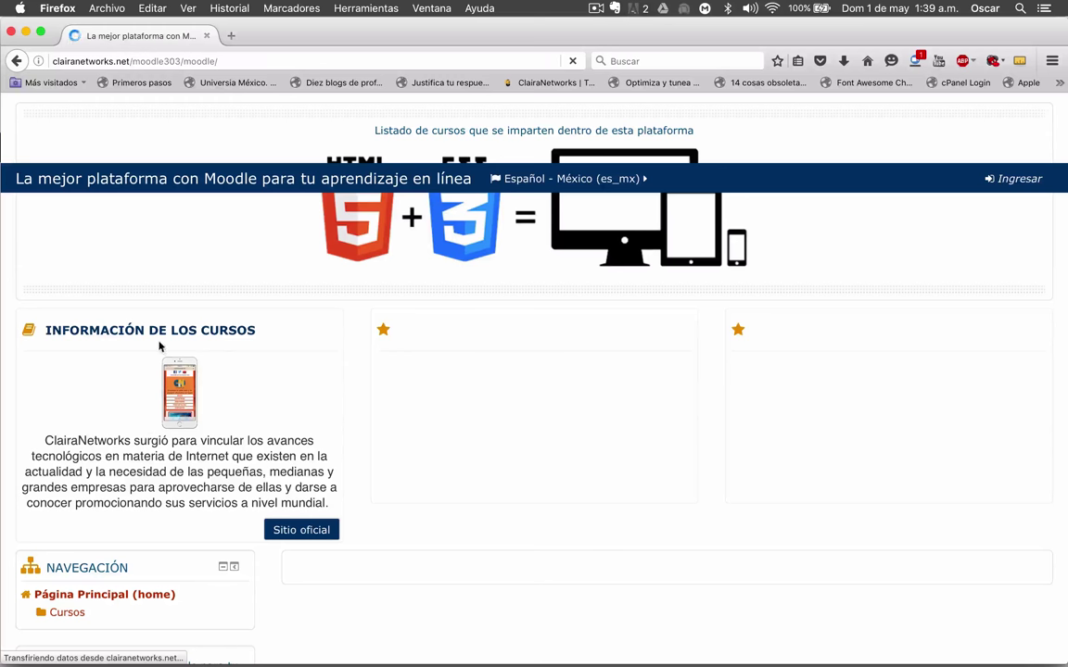
Examine the icon, title, image and centered text of the Información de los cursos block on the front page.
scroll(140, 449, down, 1)
scroll(140, 452, down, 3)
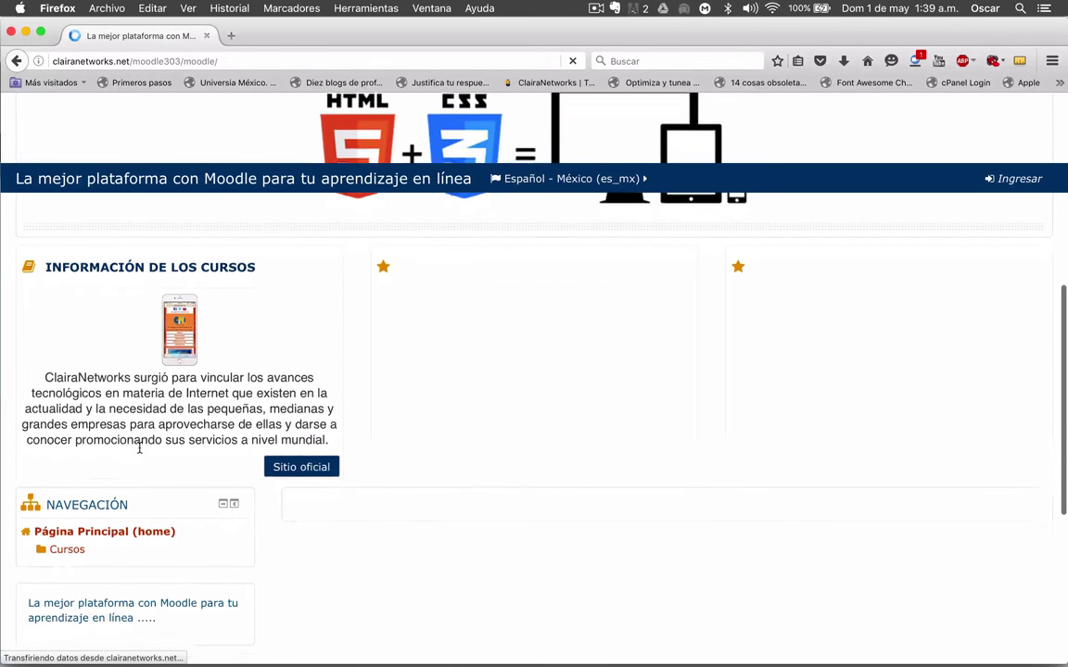
scroll(140, 452, up, 2)
scroll(140, 451, up, 8)
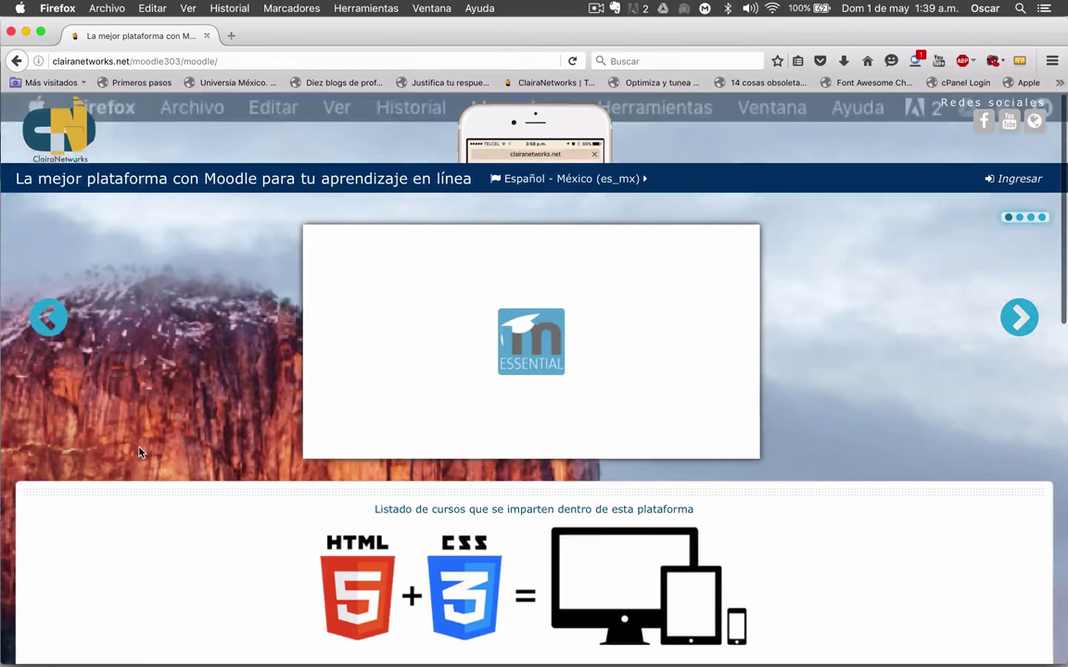
scroll(140, 450, down, 8)
scroll(140, 449, down, 2)
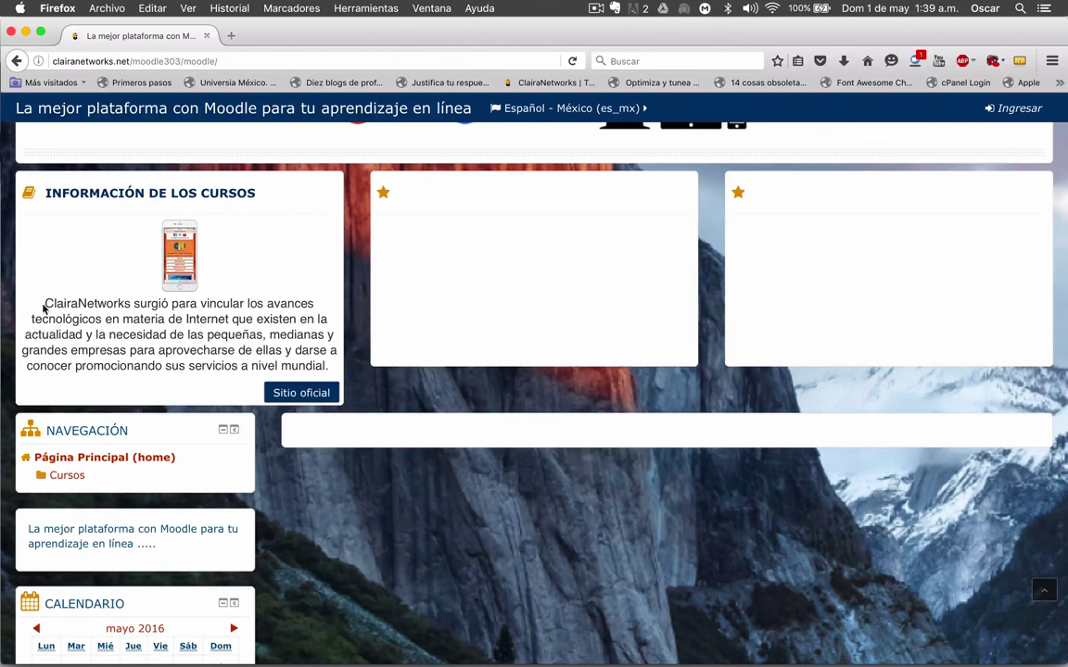
drag(44, 307, 337, 366)
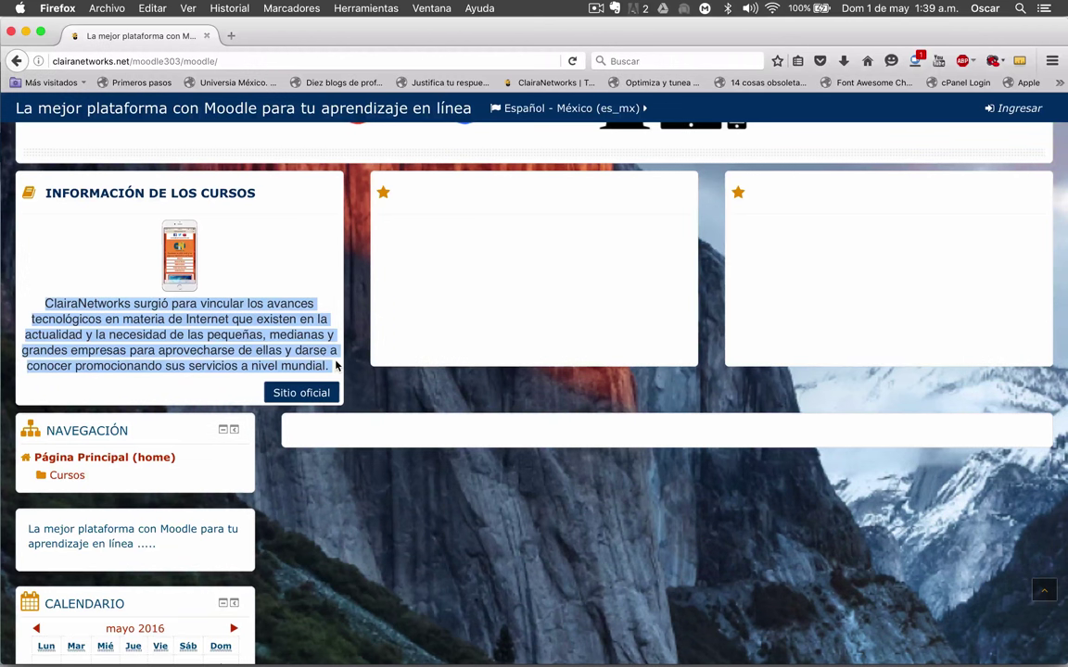
click(203, 317)
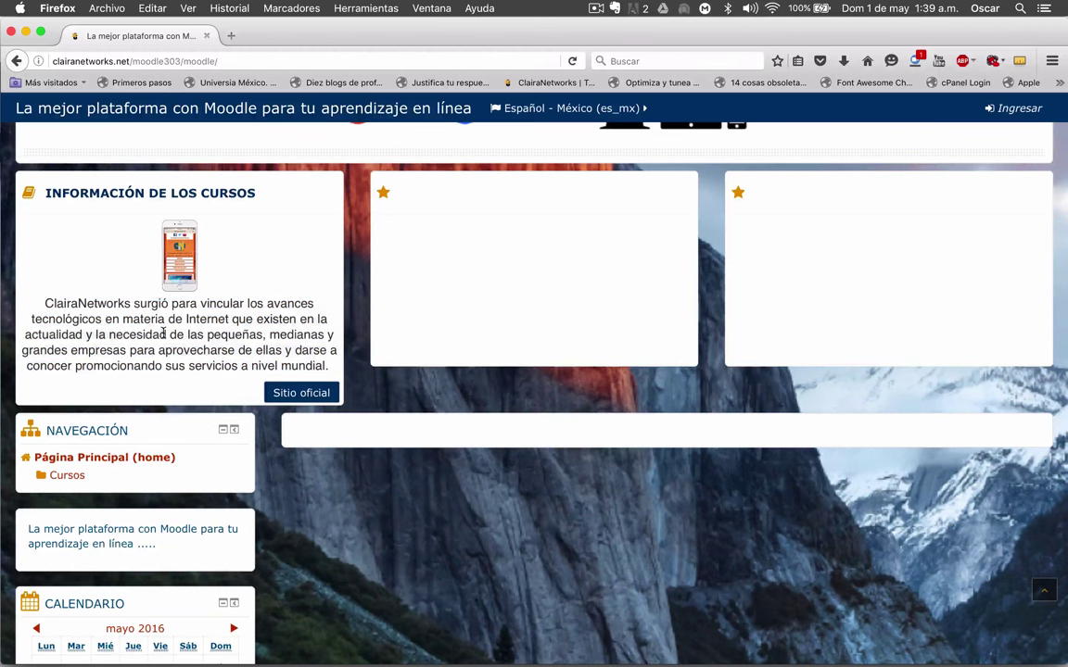
Test the block's Sitio oficial link, close the page it opens and return to the Moodle front page.
click(290, 397)
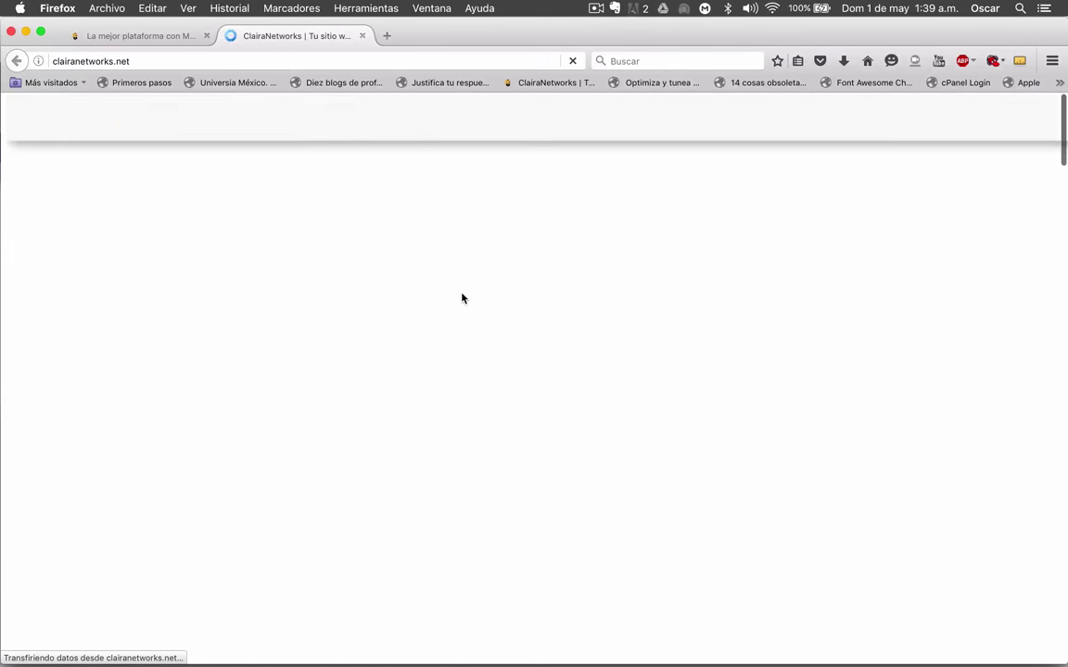
click(362, 36)
scroll(396, 491, up, 4)
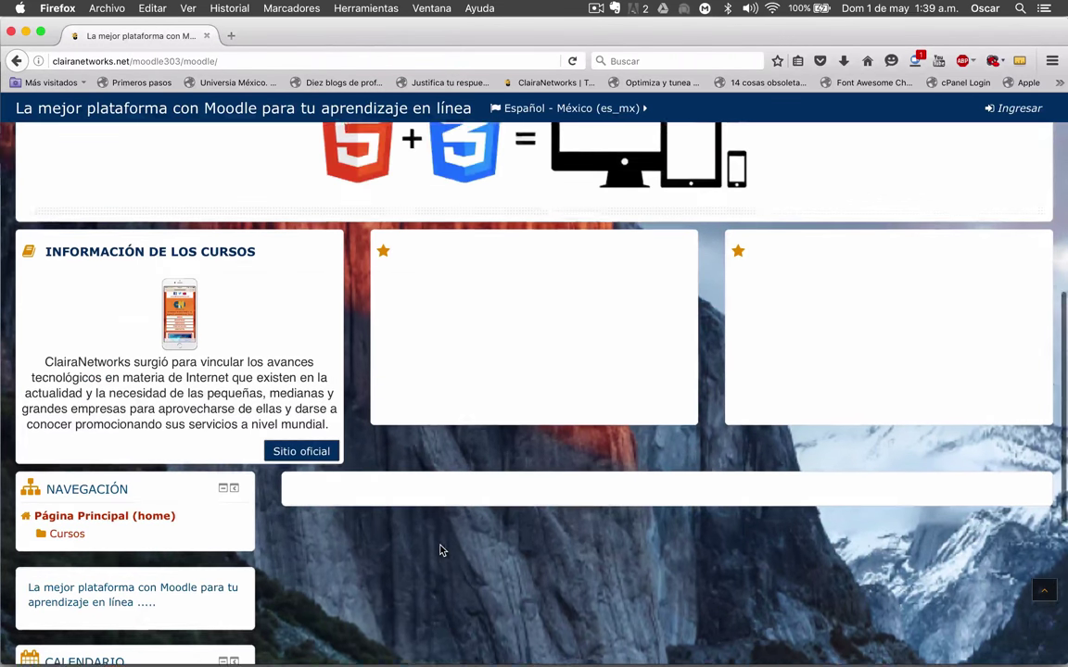
Switch to Safari and look over the advertising block settings, from the image heights down to Bloque Publicitario Tres.
scroll(441, 548, down, 2)
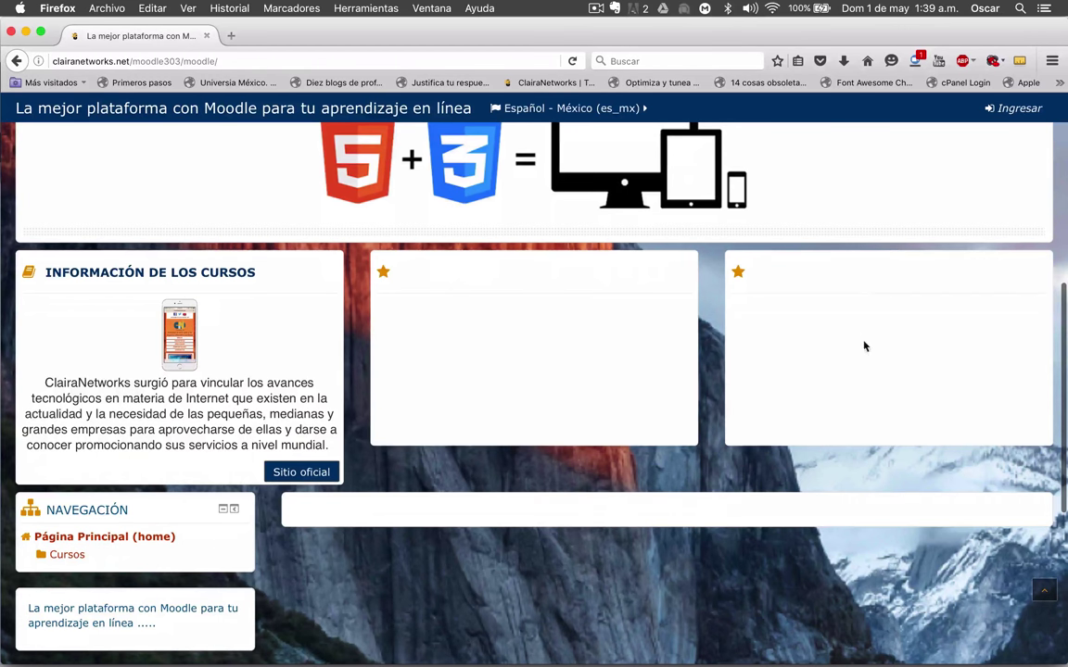
key(ctrl+Up)
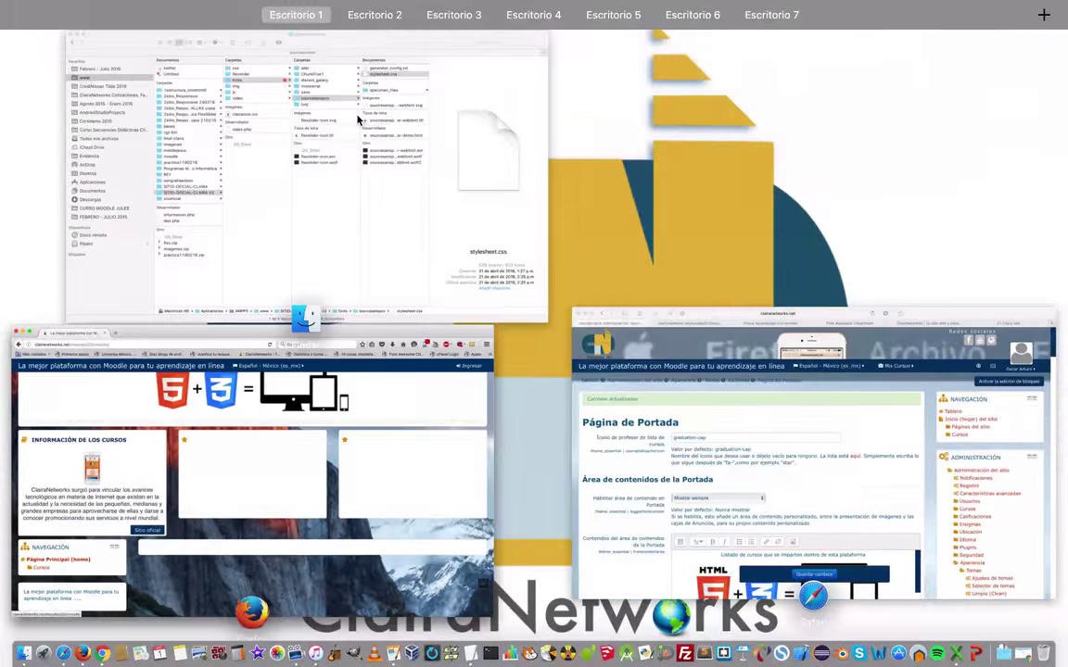
click(686, 443)
scroll(109, 332, down, 15)
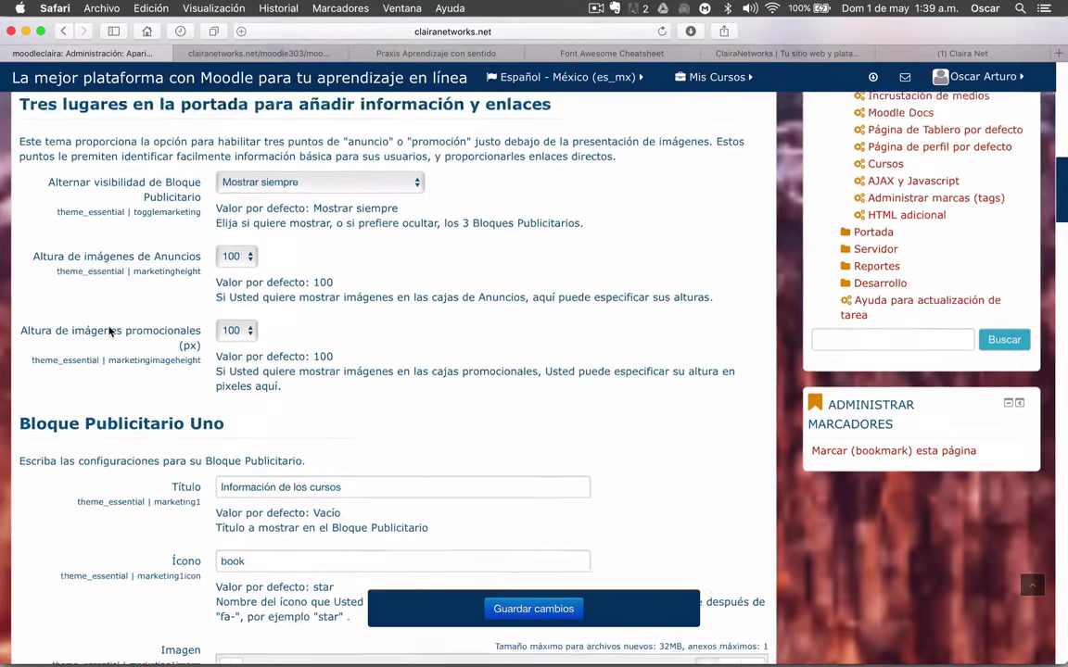
scroll(110, 331, down, 10)
scroll(109, 332, up, 4)
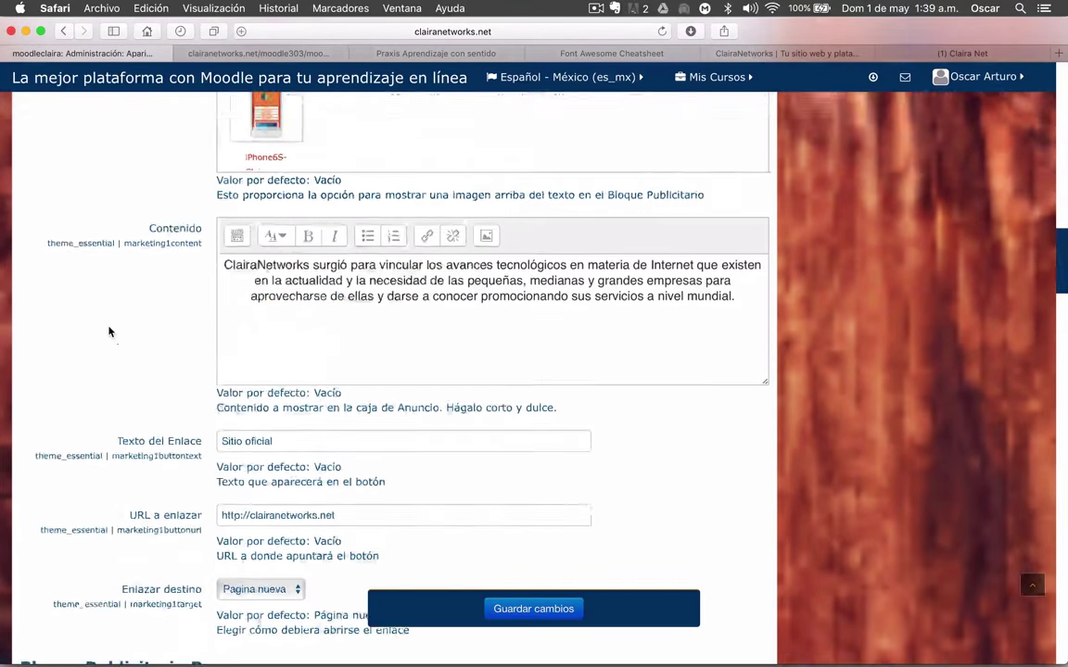
scroll(148, 311, down, 8)
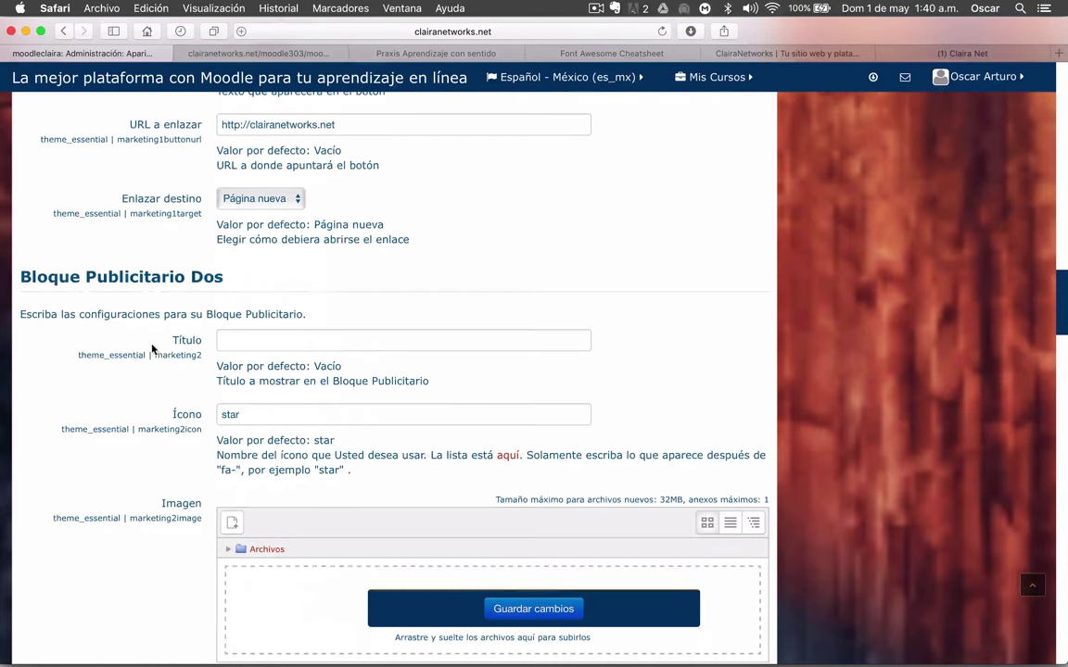
scroll(151, 307, down, 10)
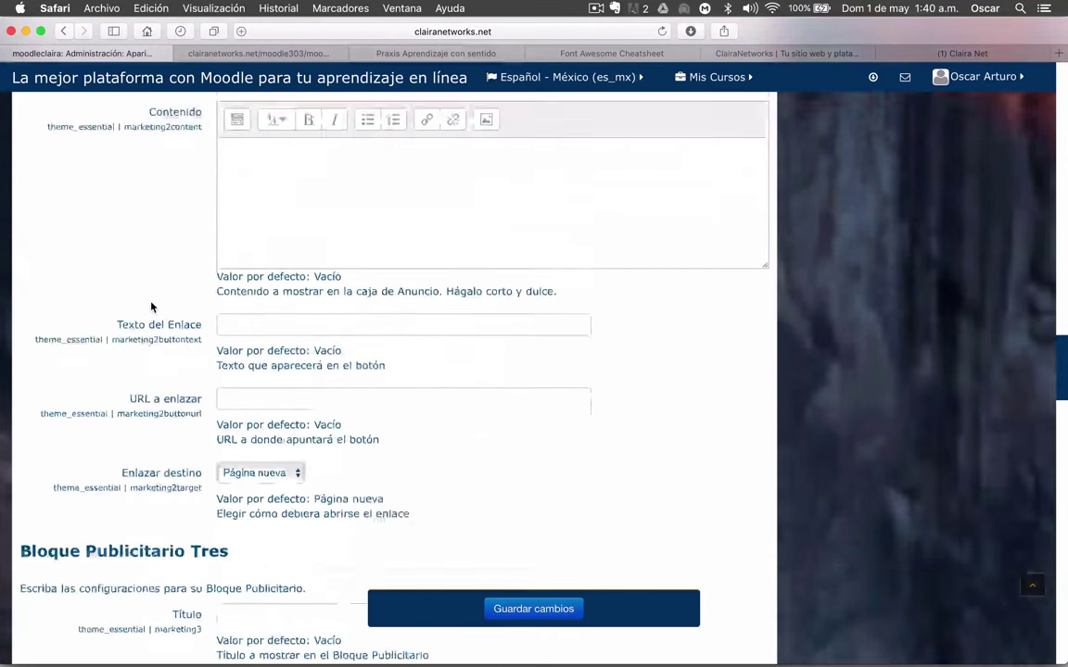
scroll(152, 307, down, 15)
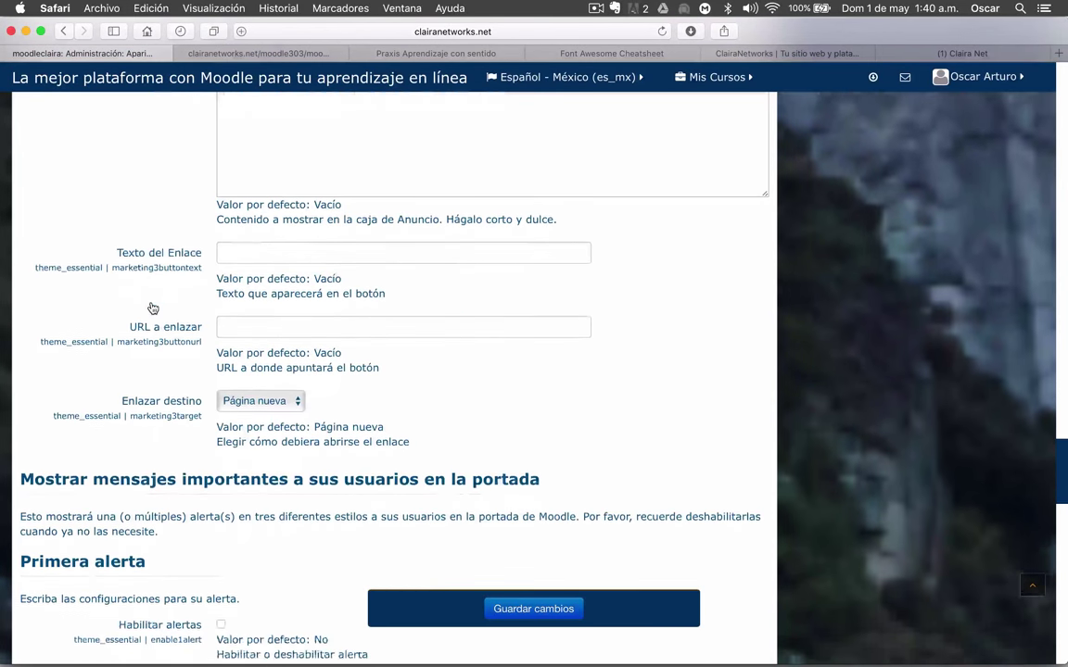
Enable the first alert (Primera alerta) of the front page and set its level to Anuncio.
scroll(151, 307, down, 4)
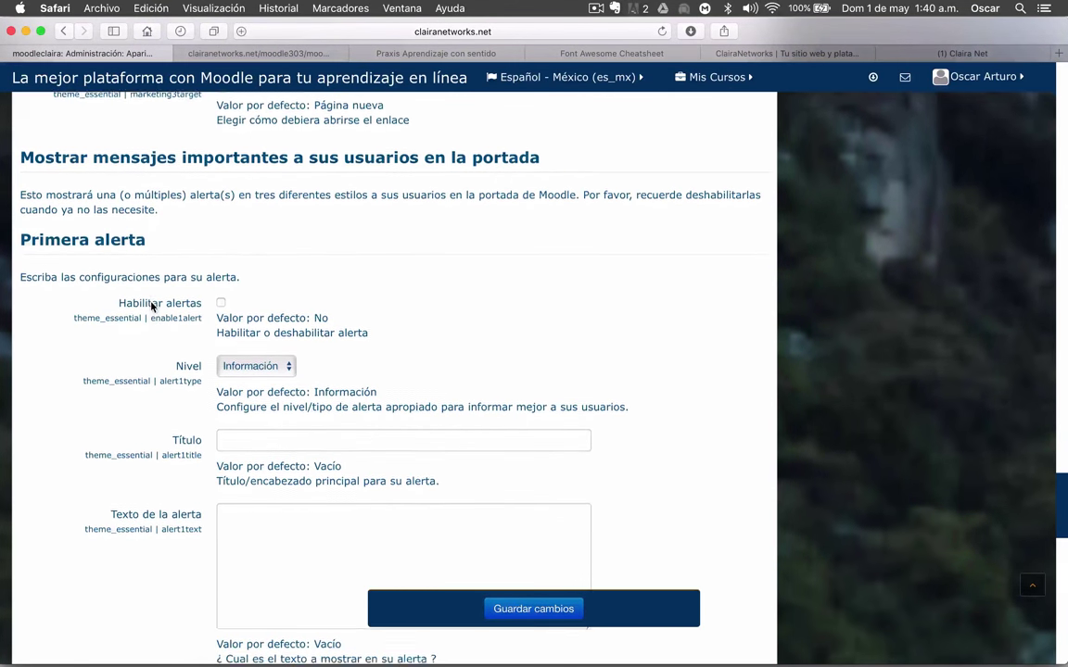
scroll(152, 307, down, 2)
scroll(152, 307, up, 2)
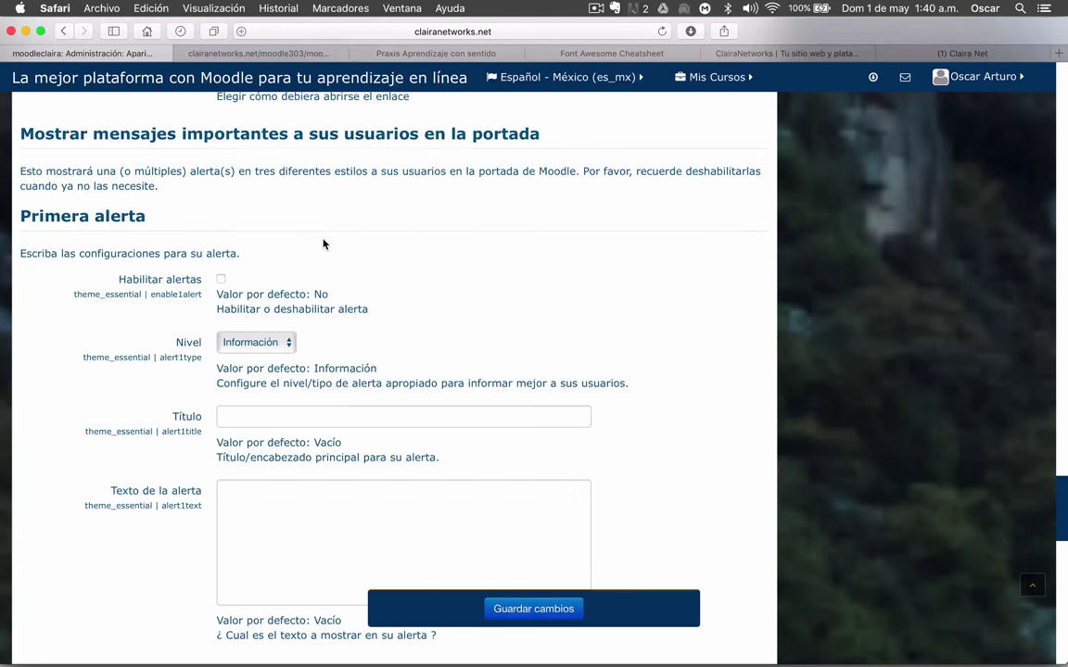
scroll(323, 244, down, 2)
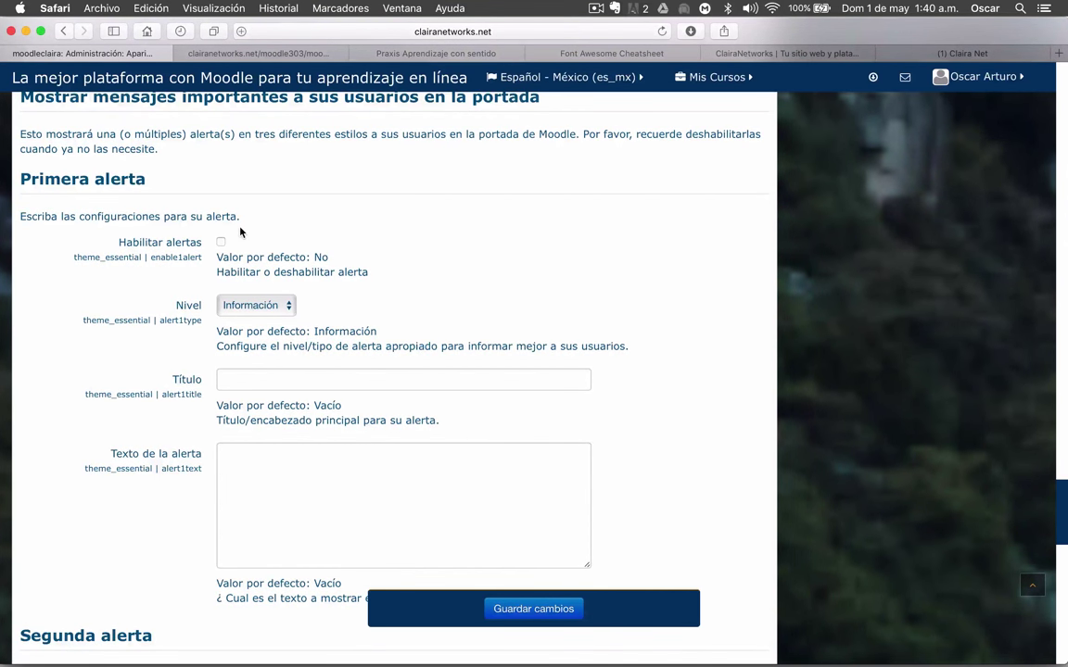
scroll(515, 265, down, 3)
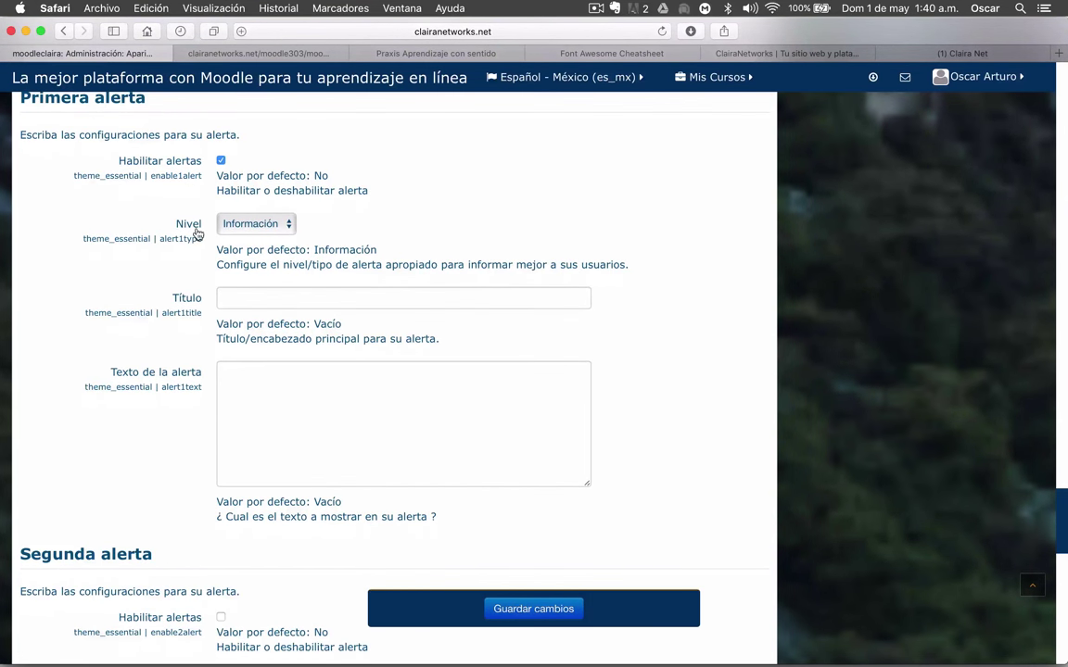
click(264, 230)
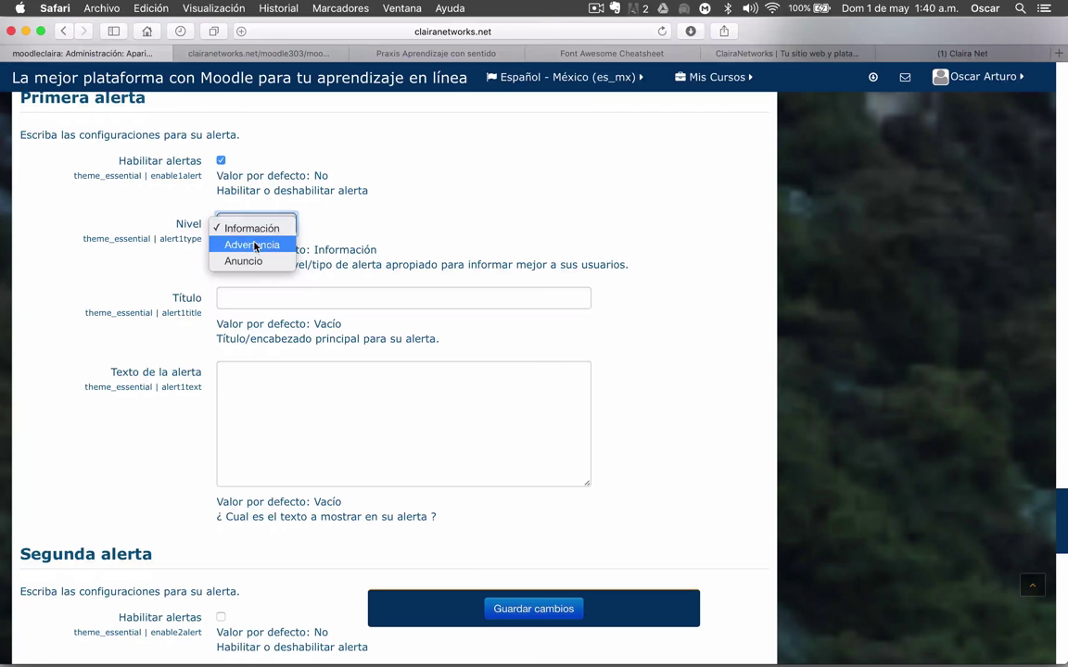
click(243, 261)
scroll(462, 236, down, 3)
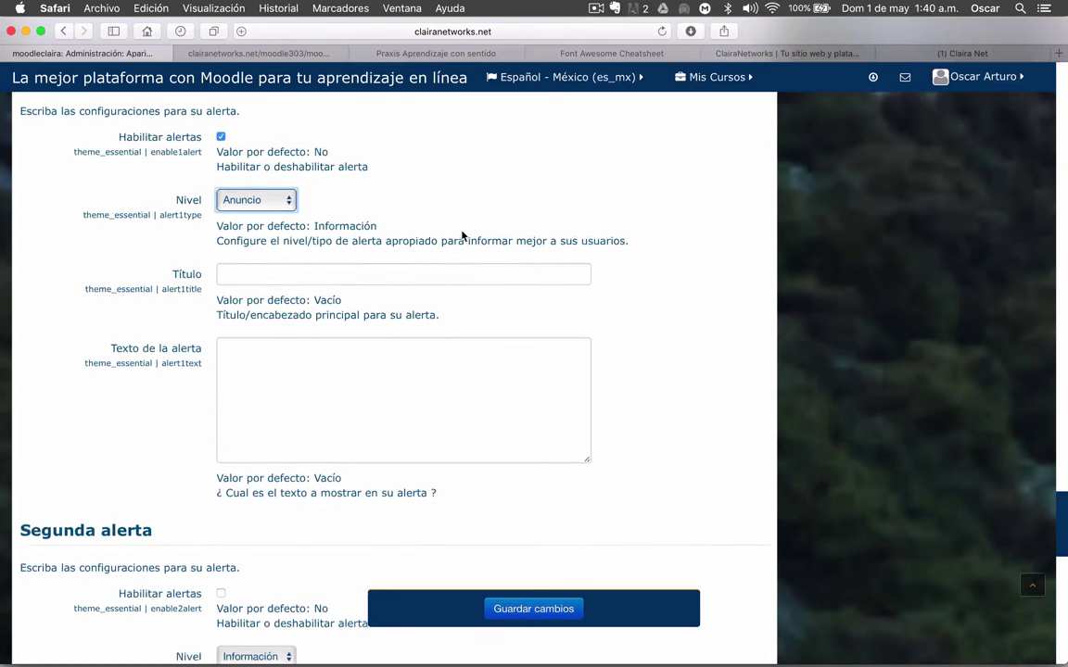
Set the first alert's title to "Inscríbete al curso de moodle 3.0.3".
click(356, 233)
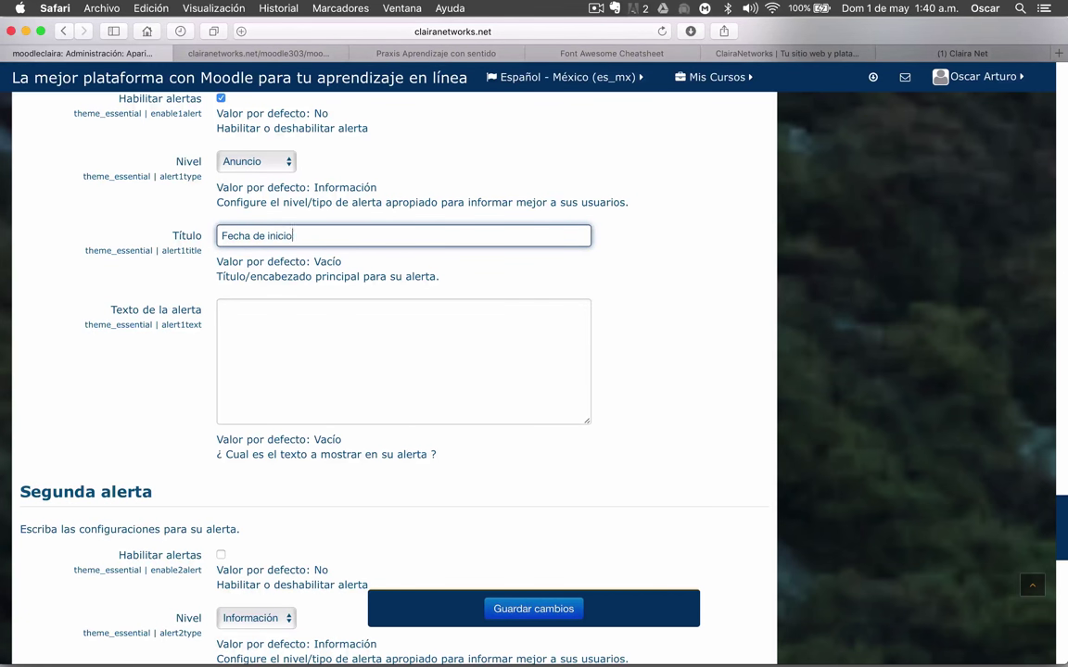
drag(365, 237, 210, 202)
key(BackSpace)
text(Inscríbel)
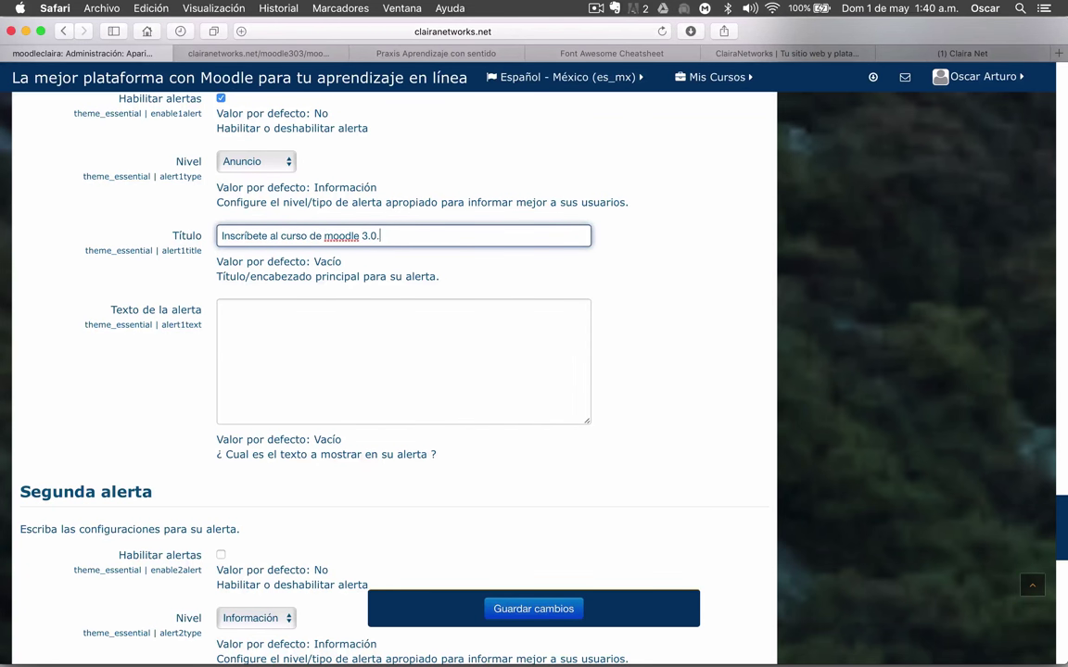
Fill the first alert's text with the copied title "Inscríbete al curso de moodle 3.0.3" repeated four times, separated by commas.
key(super+a)
key(super+c)
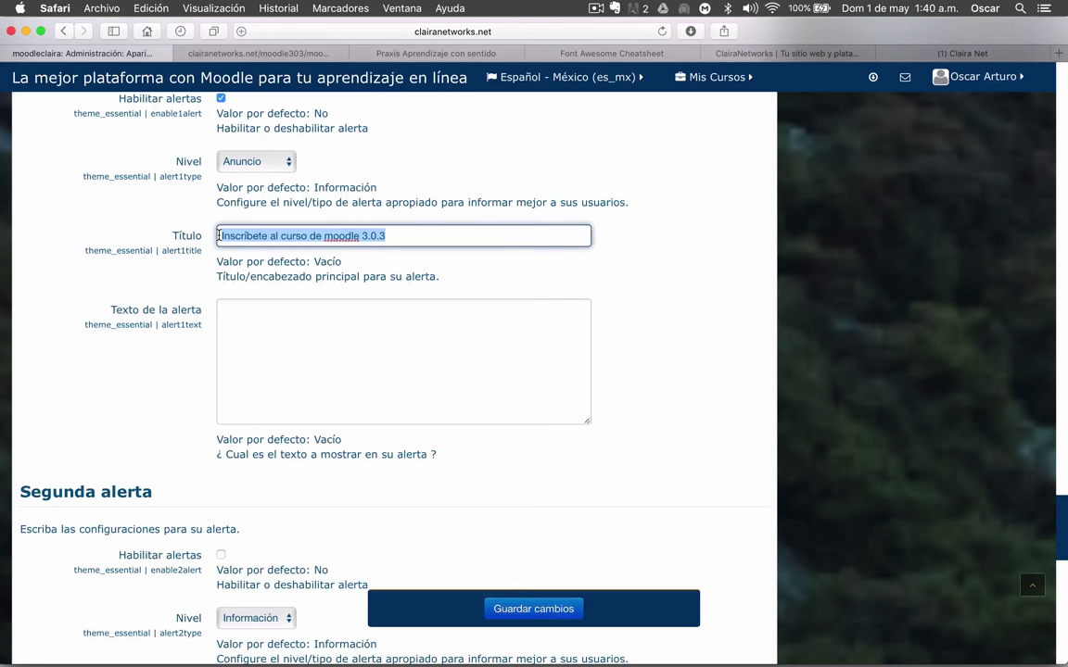
click(272, 362)
key(super+v)
text(,)
key(super+v)
text(,)
key(super+v)
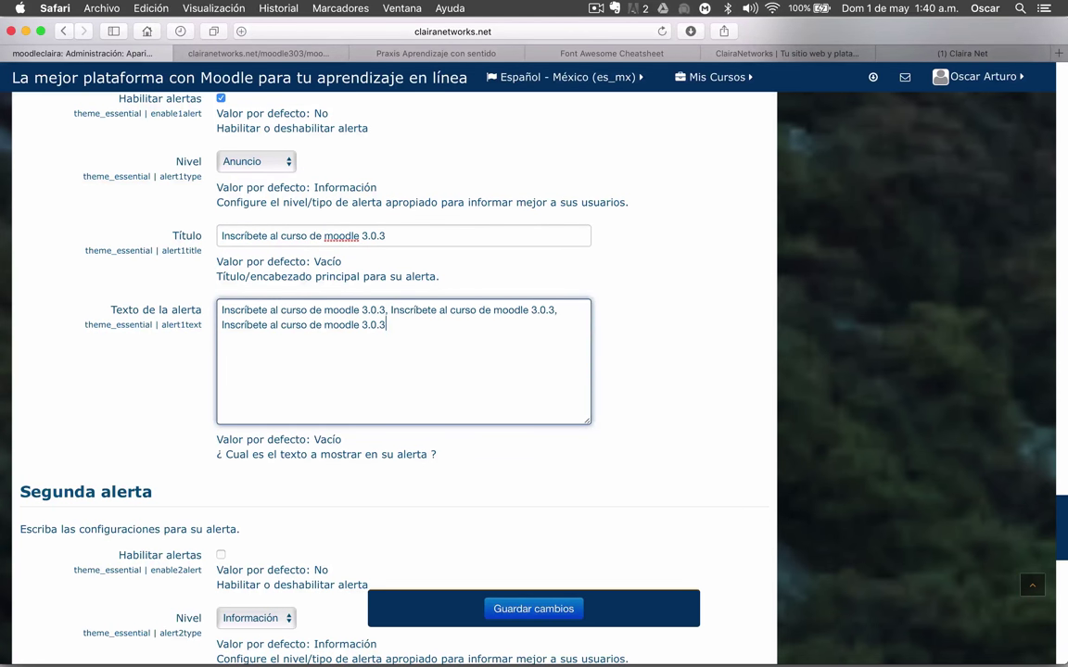
key(super+v)
scroll(227, 380, down, 3)
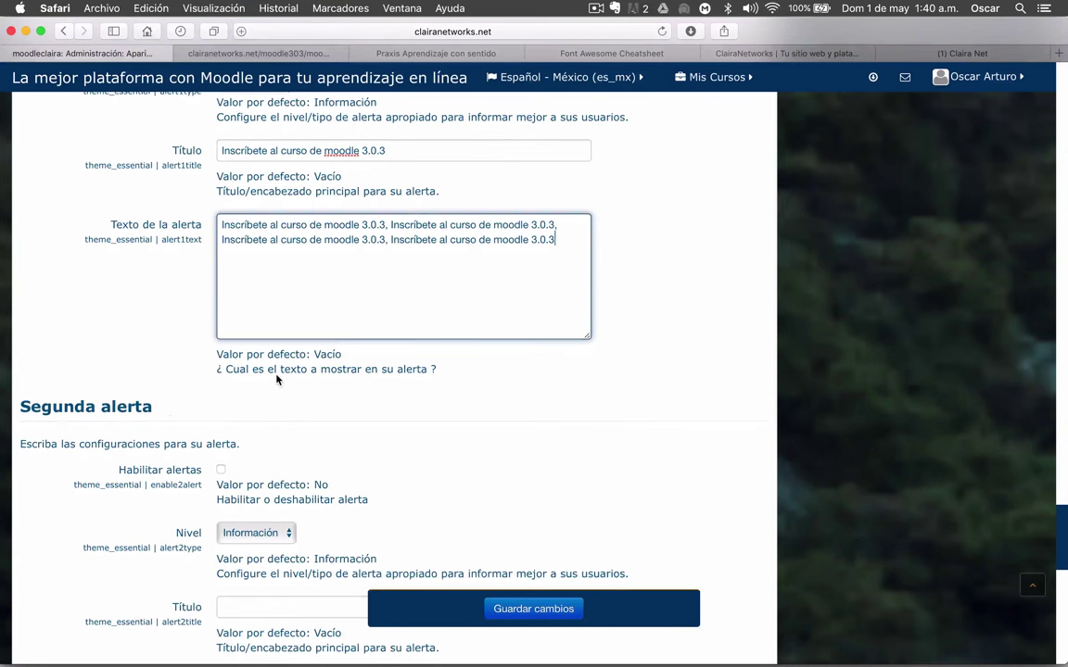
click(247, 367)
Review the first alert's enabled state, level, title and text on the settings page.
scroll(146, 342, down, 2)
scroll(146, 342, down, 5)
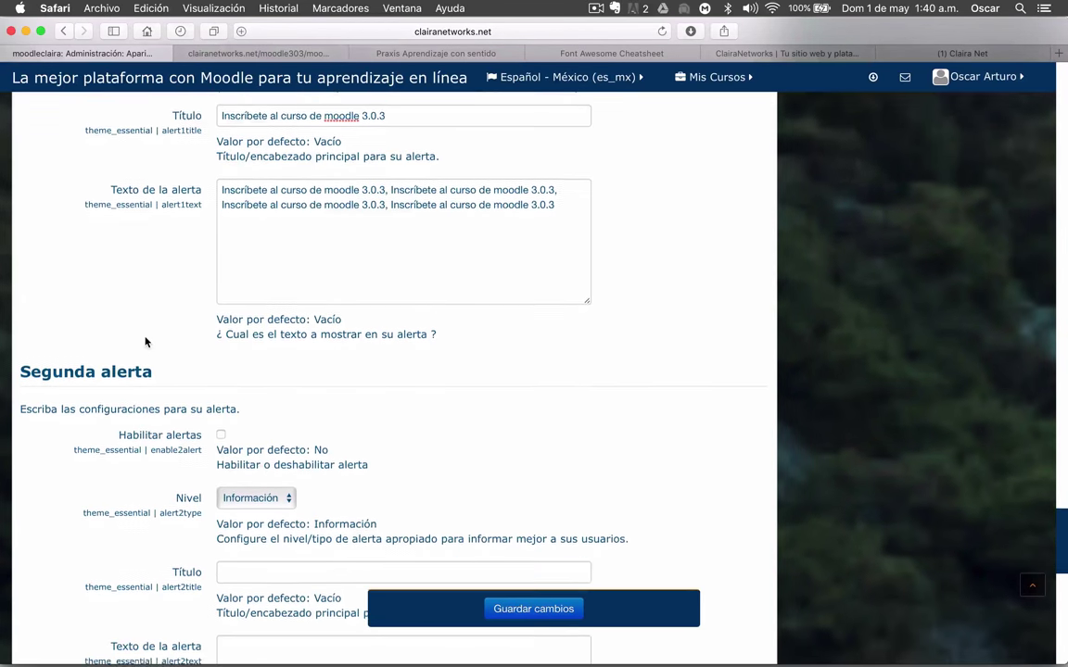
scroll(146, 342, up, 5)
scroll(145, 343, up, 5)
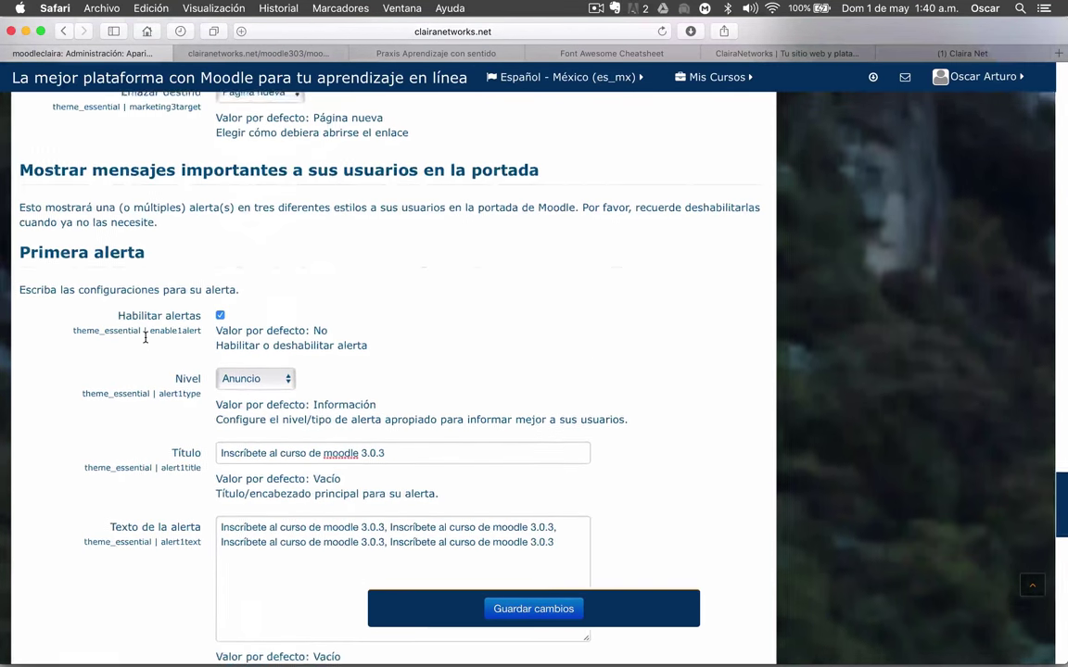
scroll(145, 342, down, 2)
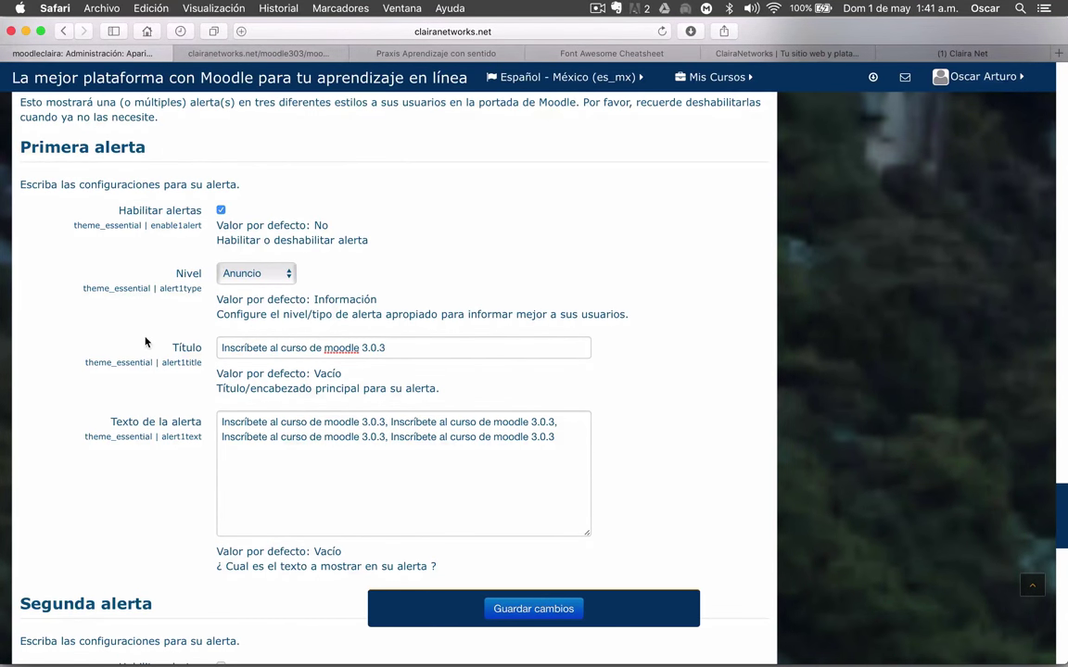
scroll(145, 343, down, 1)
scroll(145, 342, up, 3)
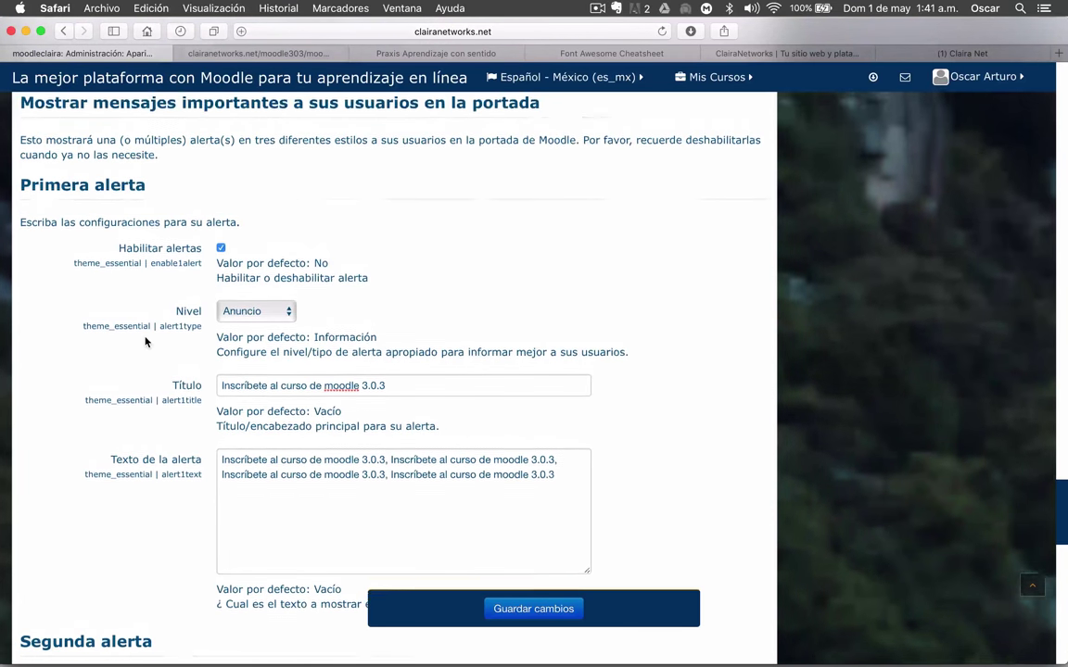
scroll(146, 342, up, 1)
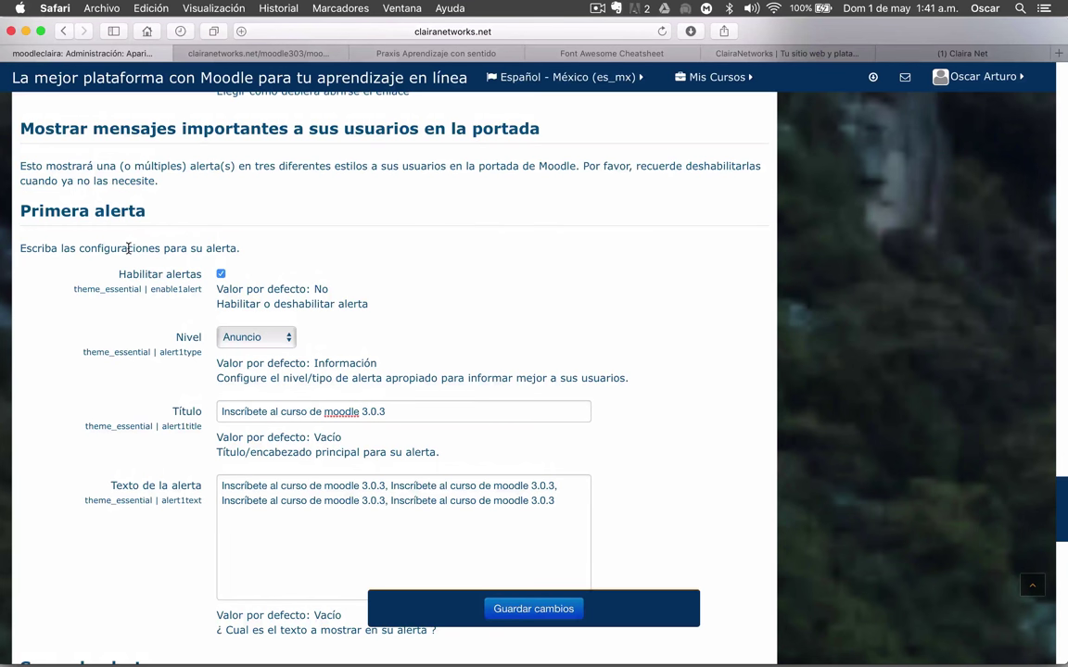
Look over the second and third alert settings and save the front page changes.
scroll(129, 252, down, 2)
scroll(128, 252, down, 15)
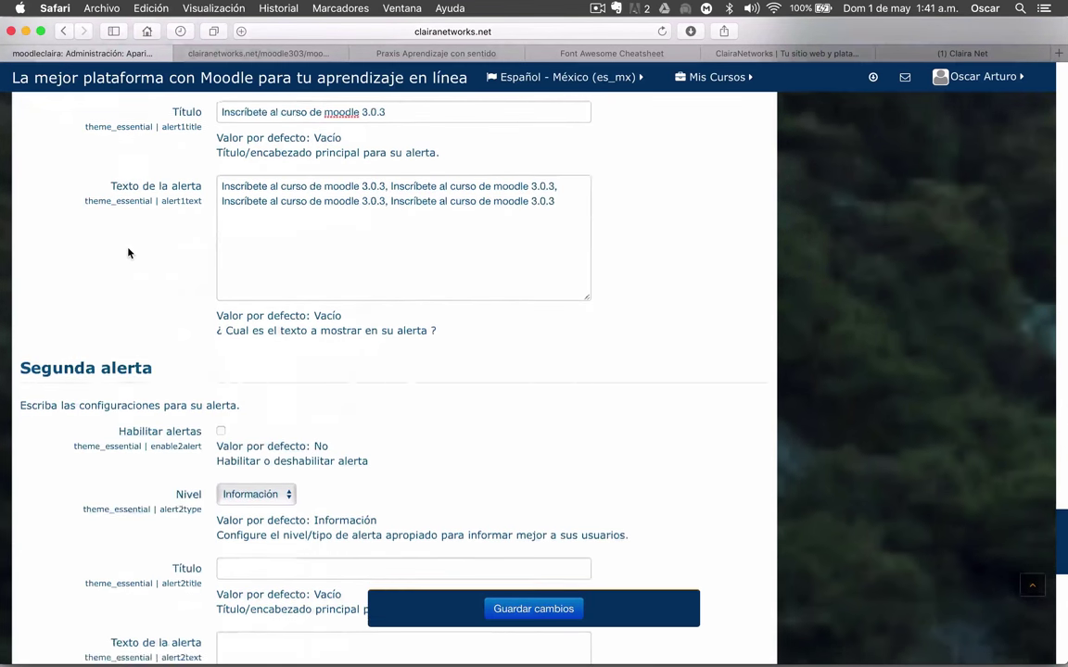
scroll(129, 252, down, 8)
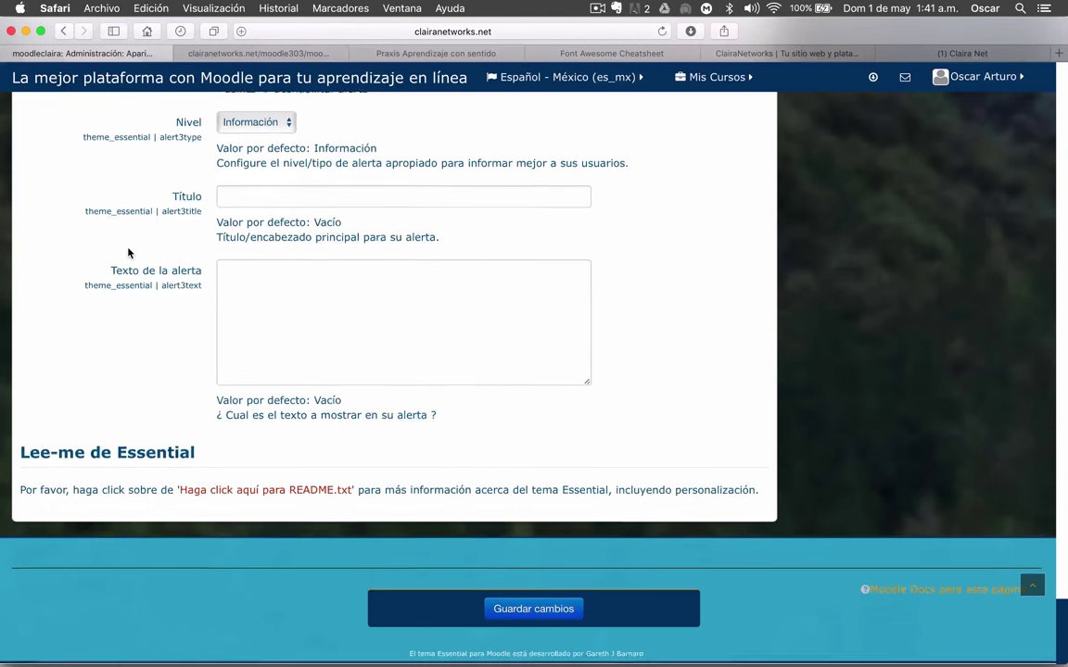
scroll(129, 252, up, 3)
scroll(129, 252, down, 3)
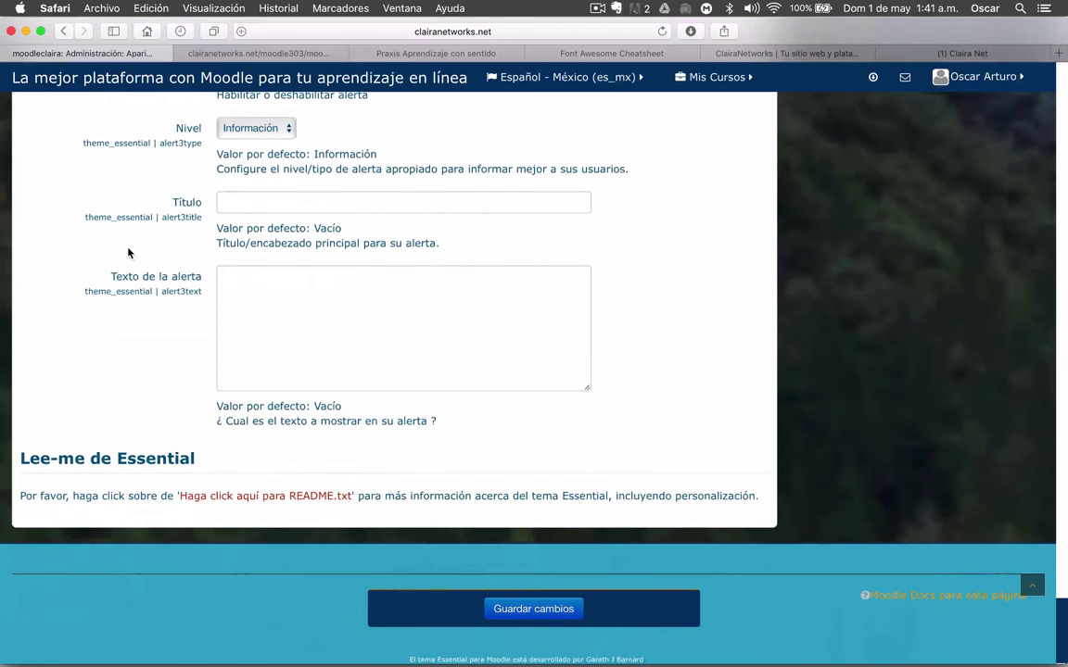
scroll(129, 253, up, 2)
scroll(109, 363, down, 2)
click(533, 608)
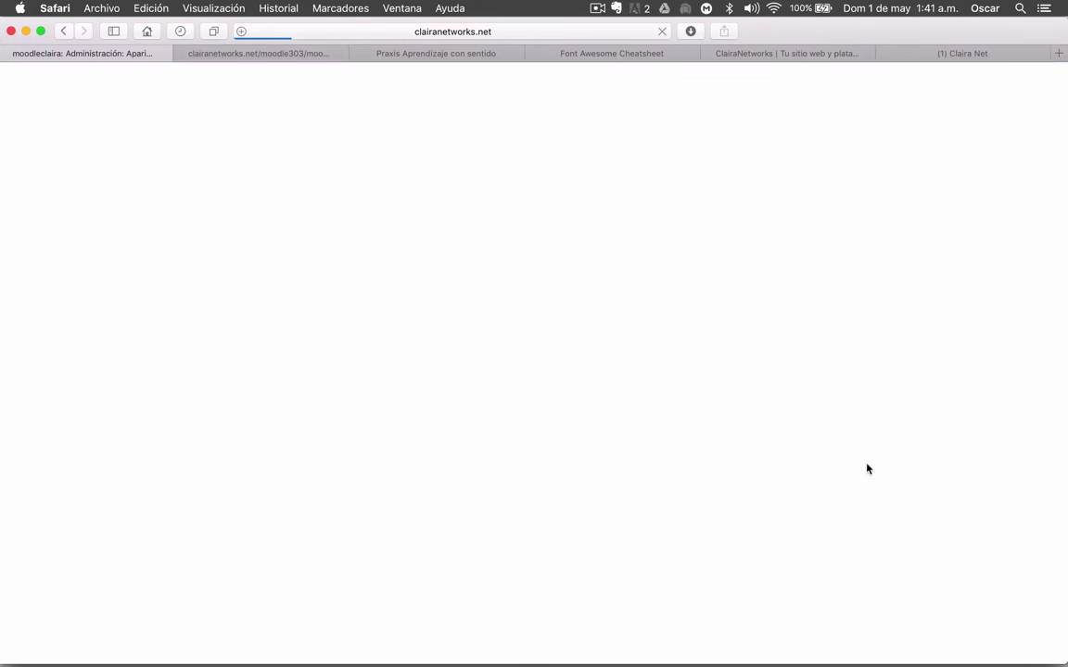
Switch to Firefox and reload the Moodle front page.
key(ctrl+Up)
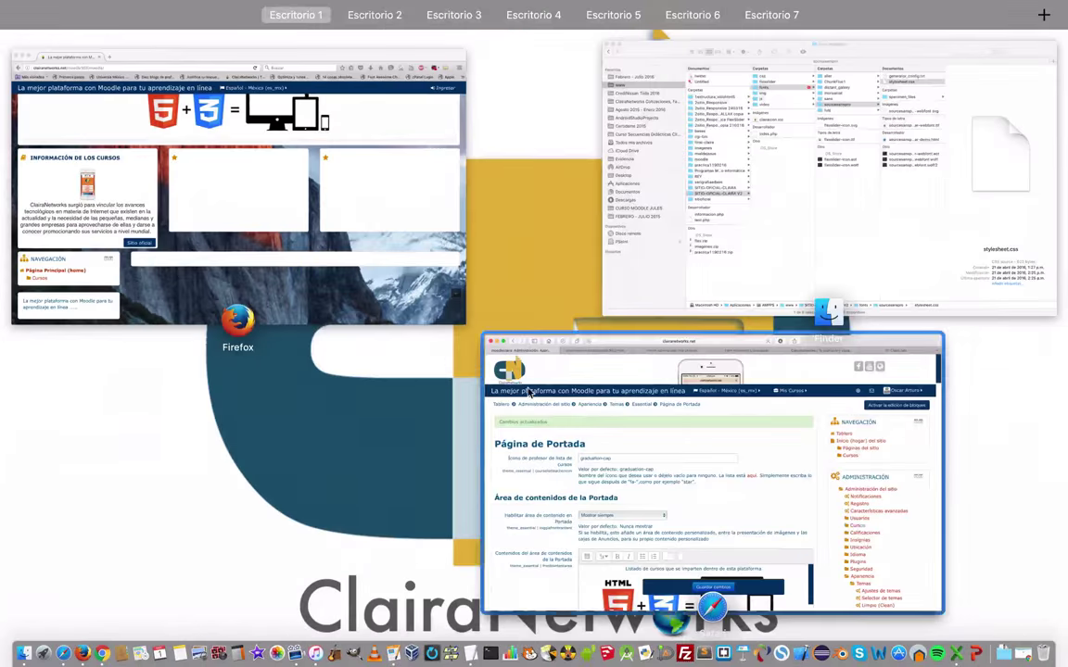
click(306, 250)
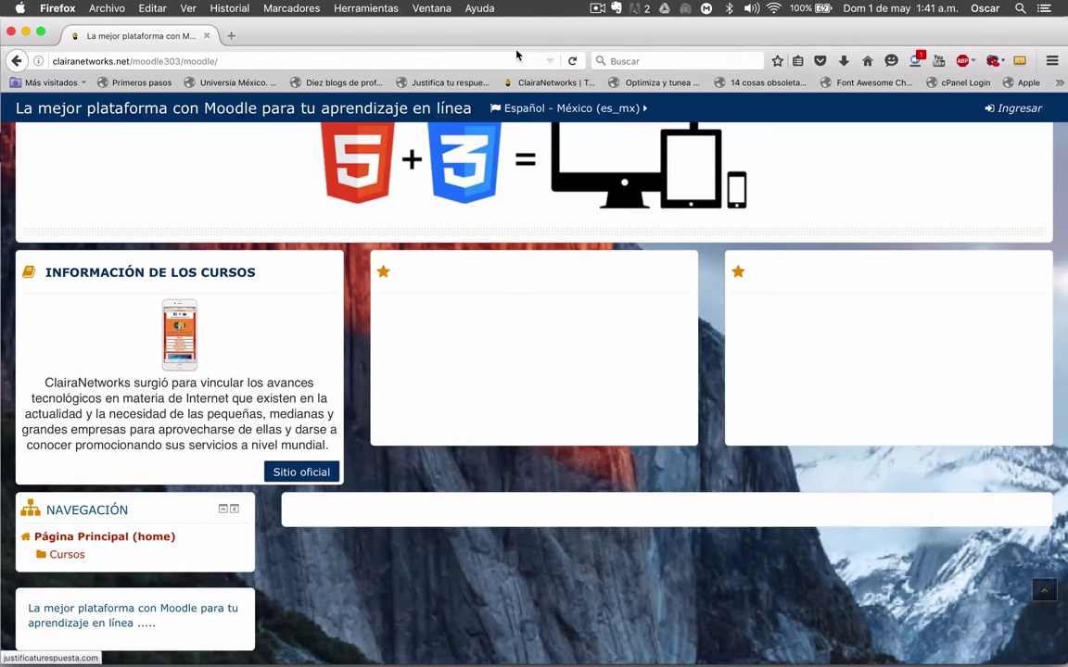
click(574, 62)
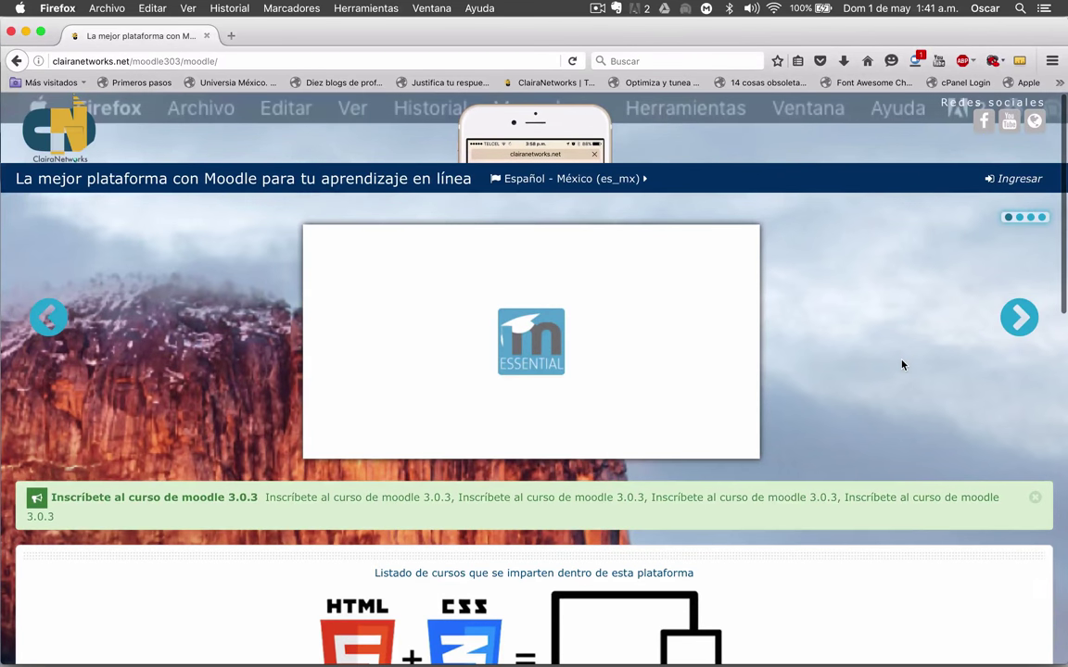
Examine how the alert banner is placed between the slideshow and the content area on the front page.
scroll(902, 364, down, 3)
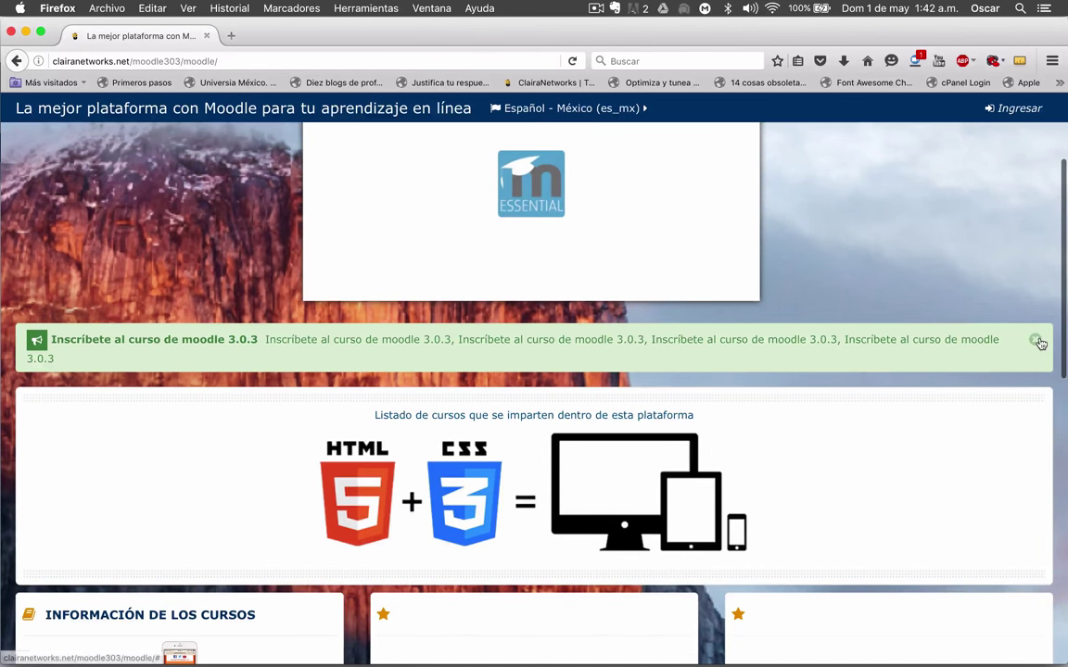
scroll(699, 389, up, 1)
scroll(699, 390, down, 5)
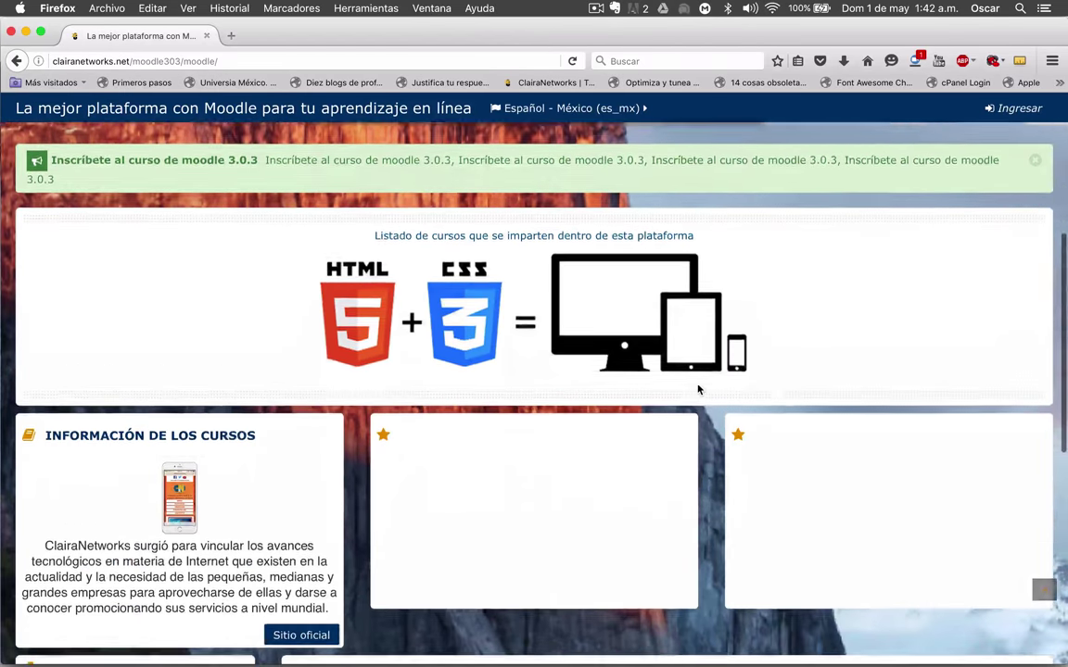
scroll(699, 389, down, 2)
scroll(698, 390, up, 8)
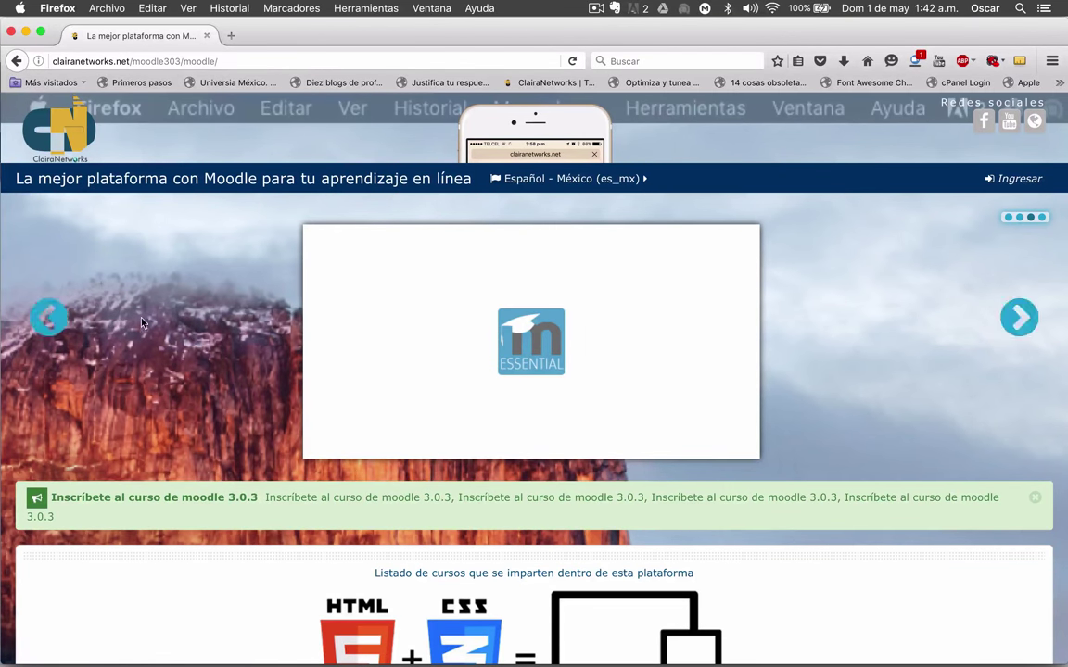
Dismiss the alert banner on the front page and check the layout without it.
click(1035, 498)
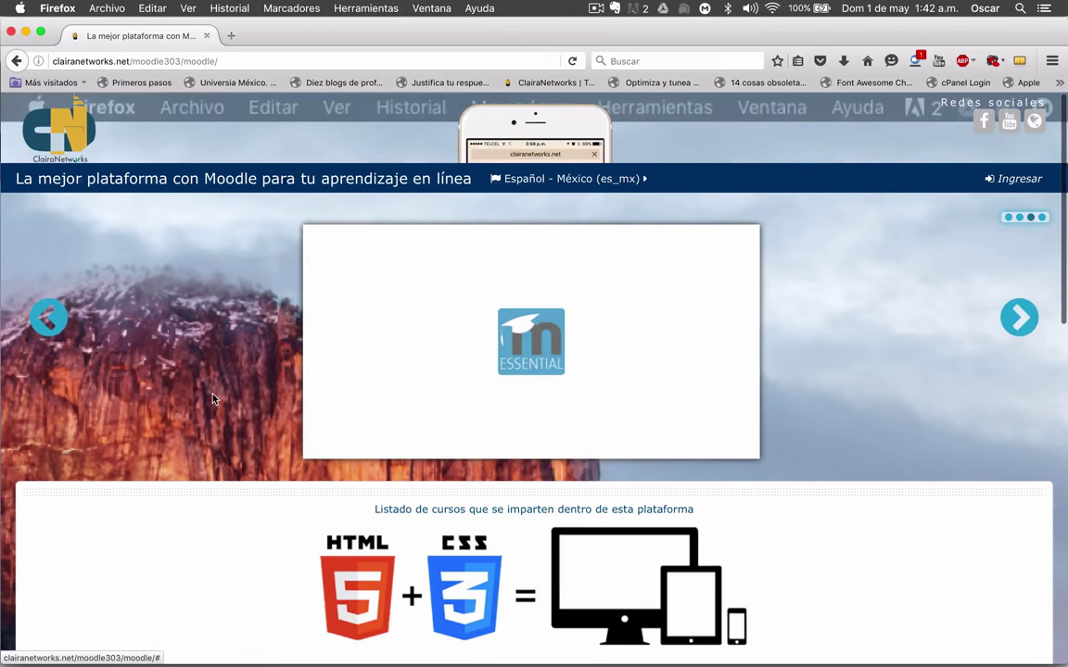
scroll(212, 395, down, 5)
scroll(213, 396, up, 1)
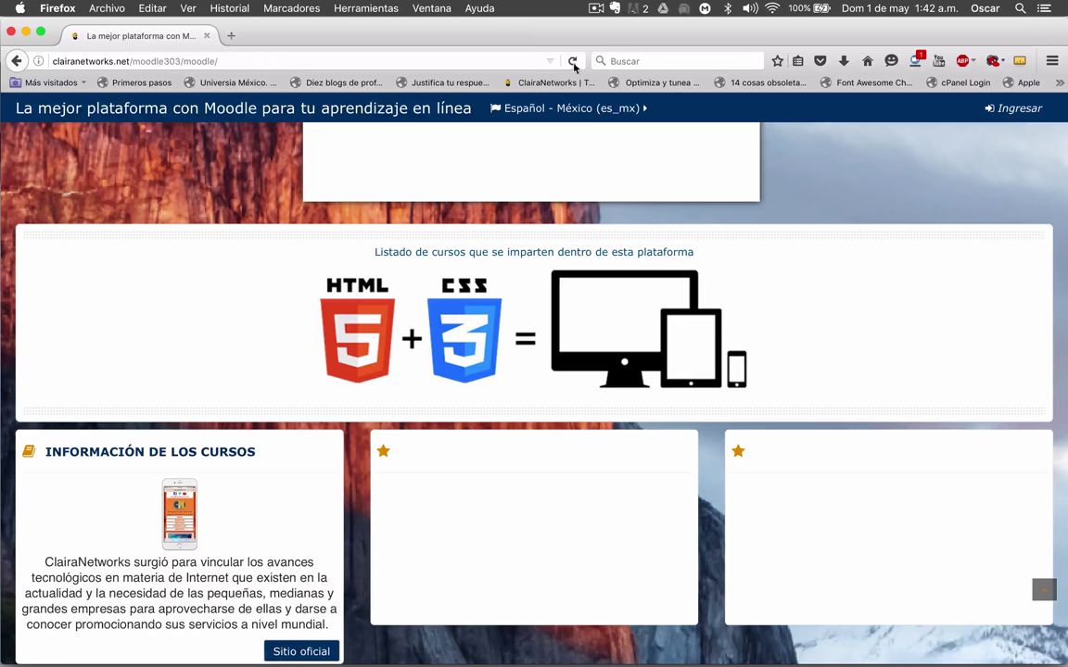
Reload the Moodle front page to check whether the alert banner returns, and dismiss it again.
click(572, 61)
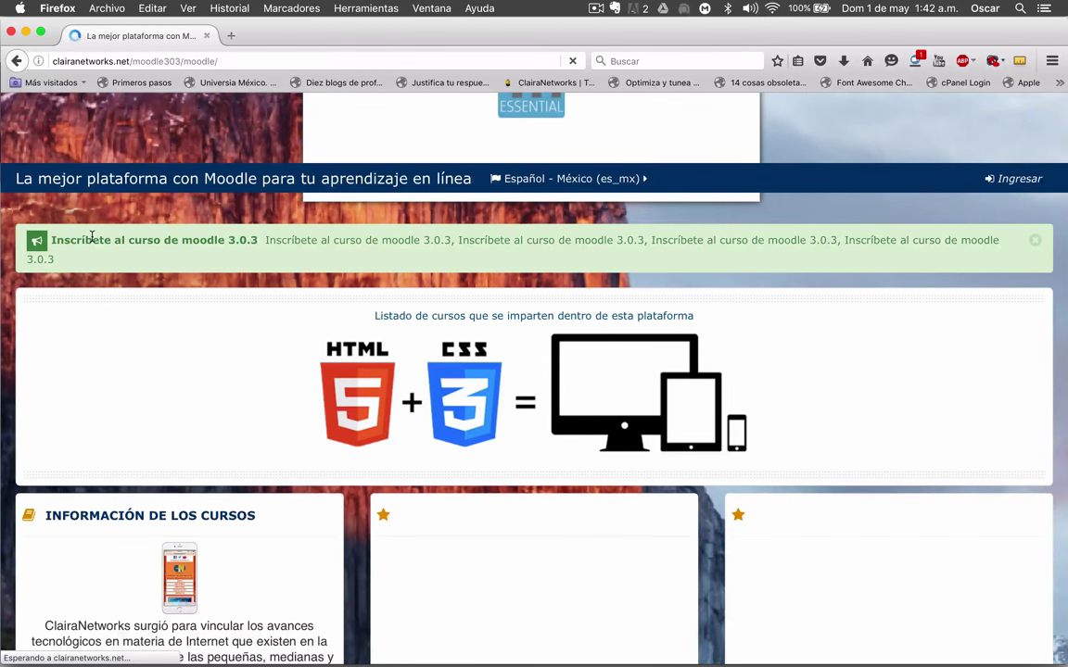
scroll(294, 259, up, 1)
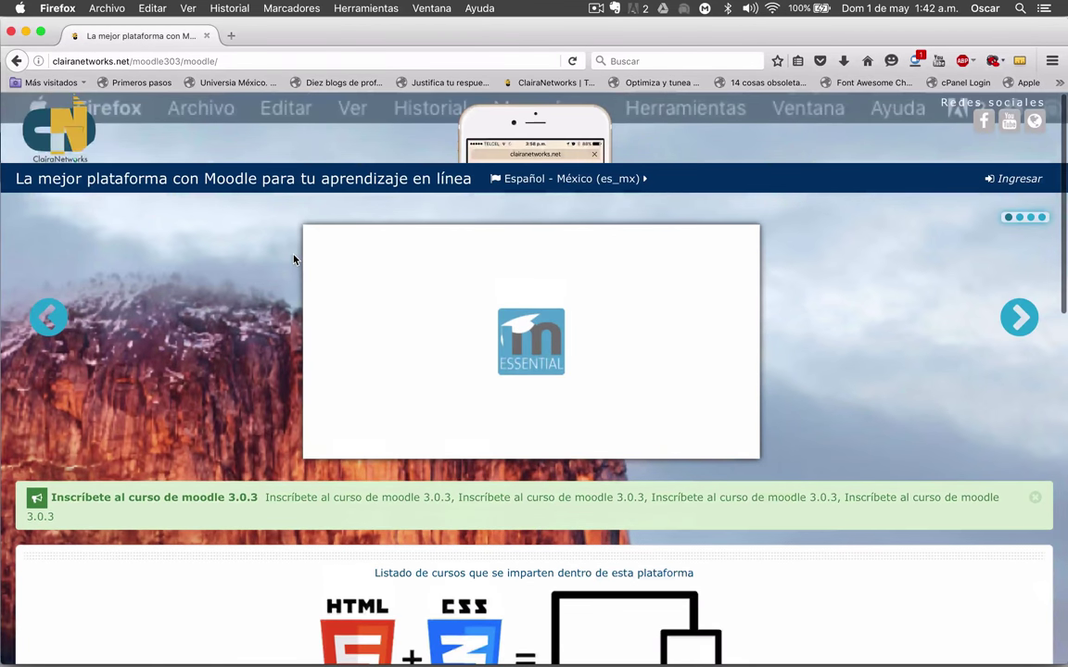
scroll(294, 260, down, 3)
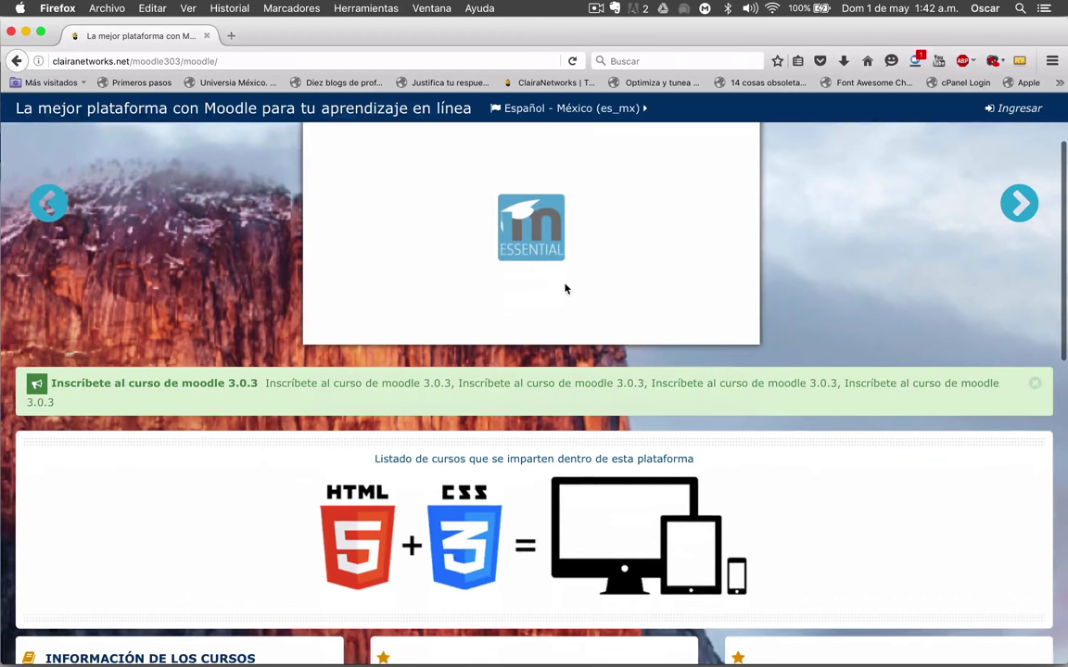
click(1035, 383)
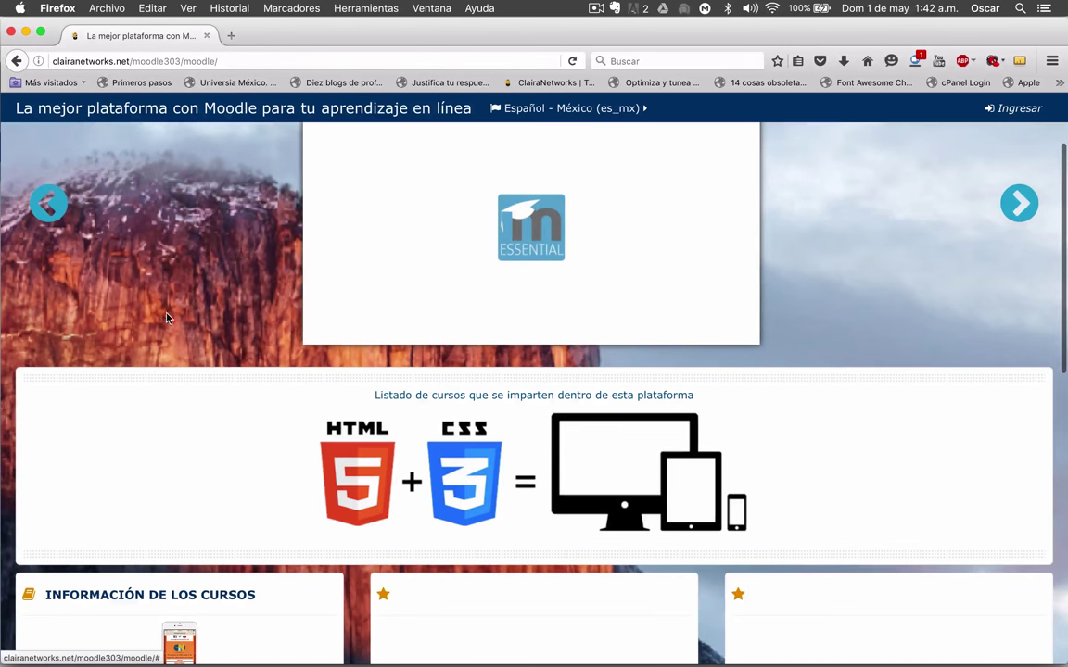
Switch to Safari, disable the first alert in the front page settings, and save the changes.
key(ctrl+Up)
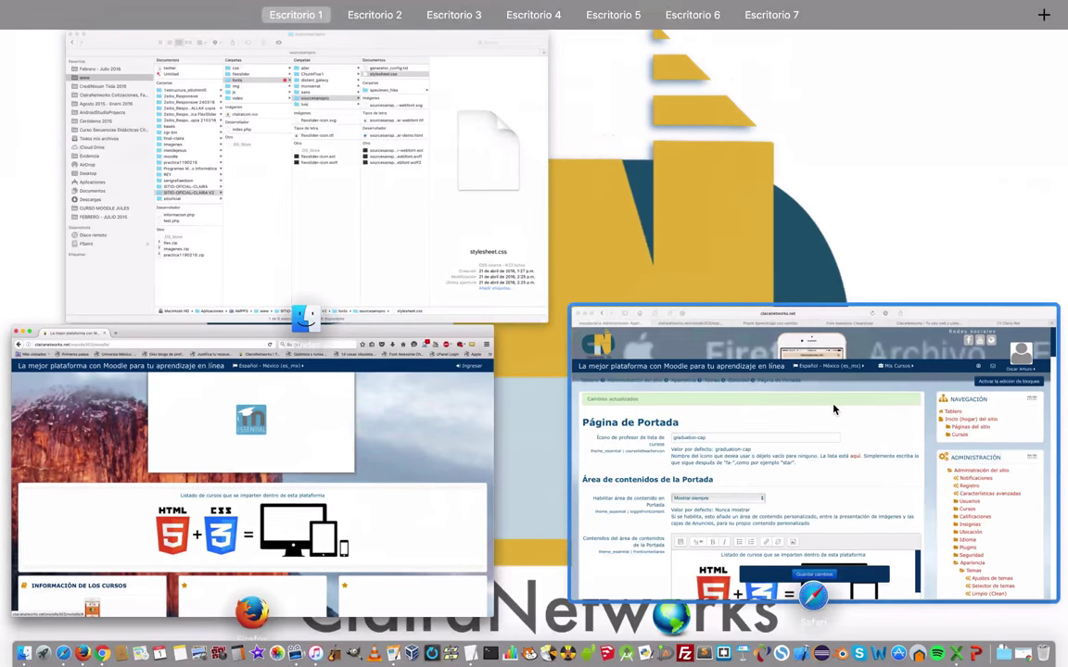
click(749, 363)
scroll(155, 327, down, 15)
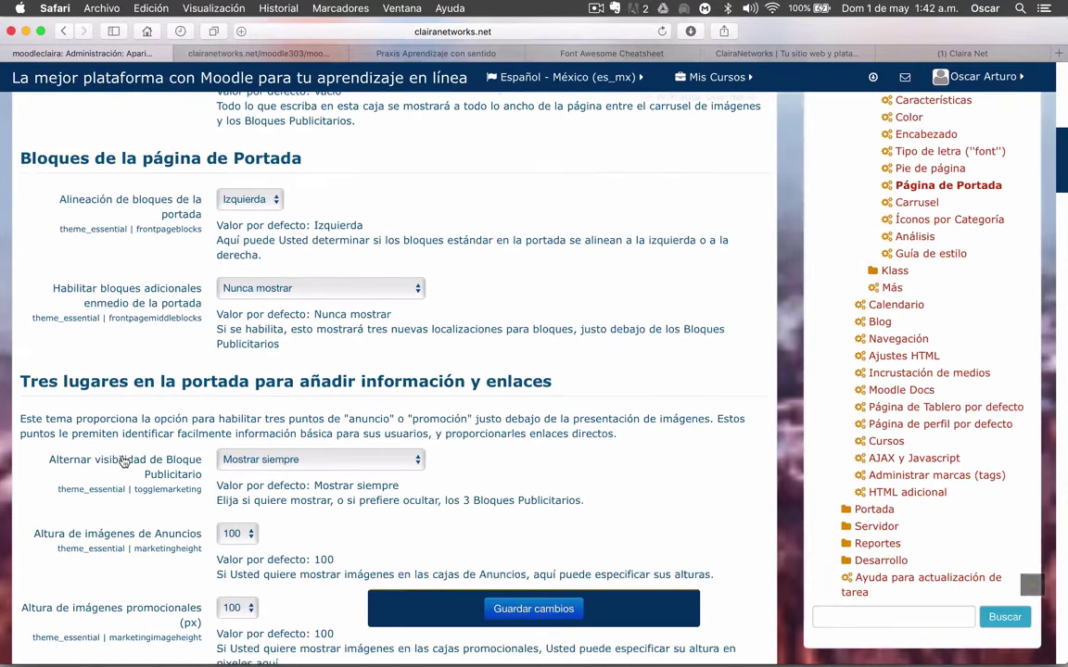
scroll(124, 462, down, 15)
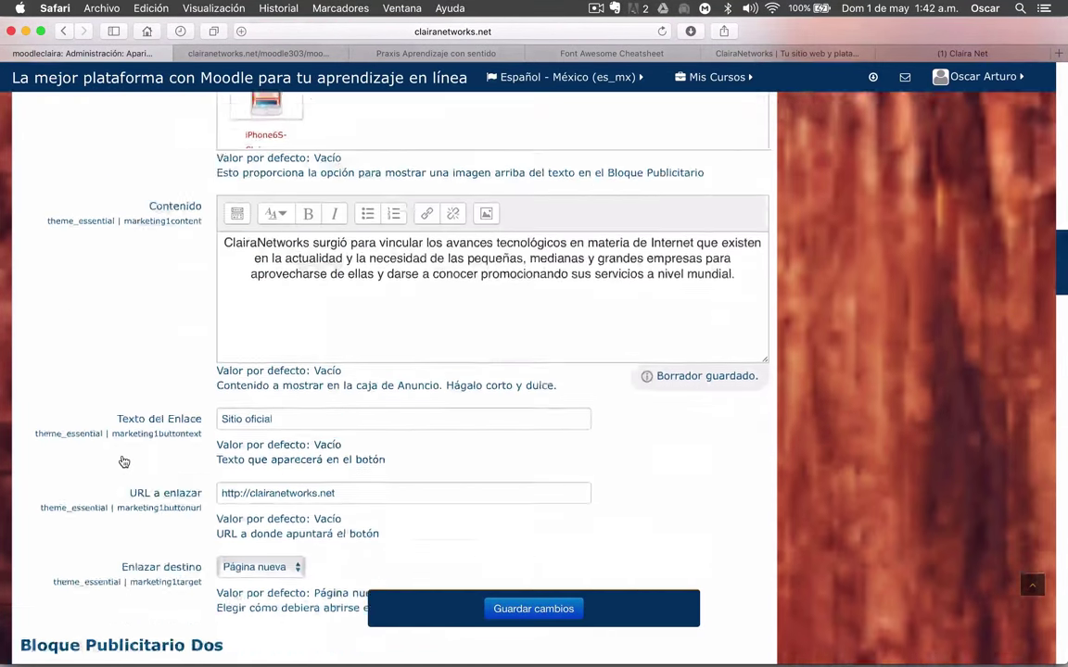
scroll(123, 462, down, 15)
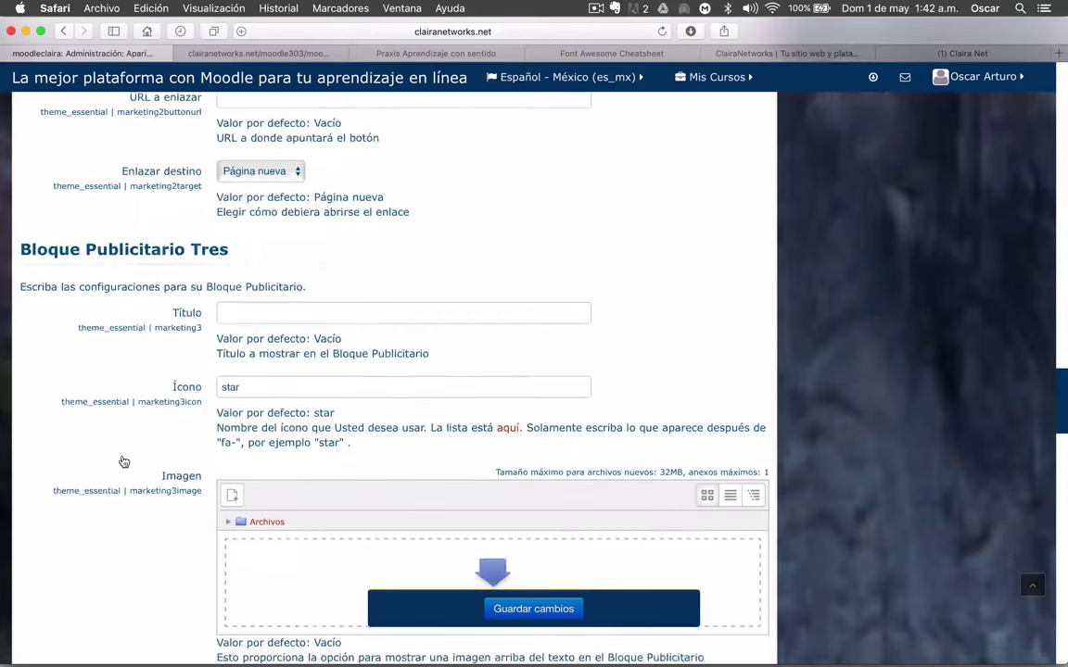
scroll(123, 461, down, 15)
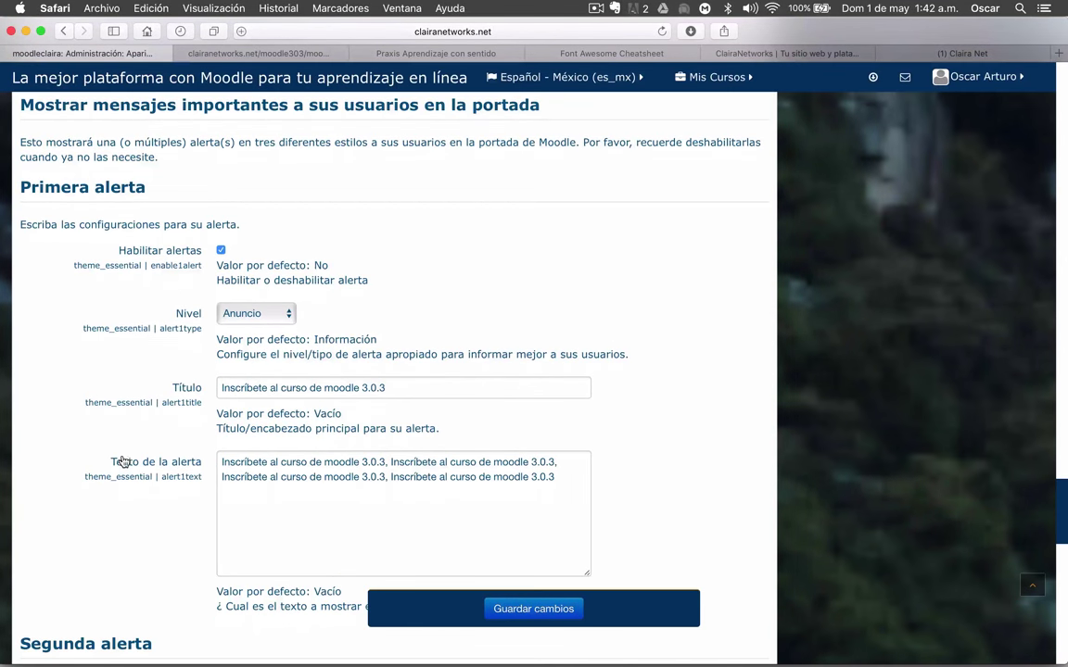
click(220, 250)
scroll(78, 371, down, 1)
click(534, 616)
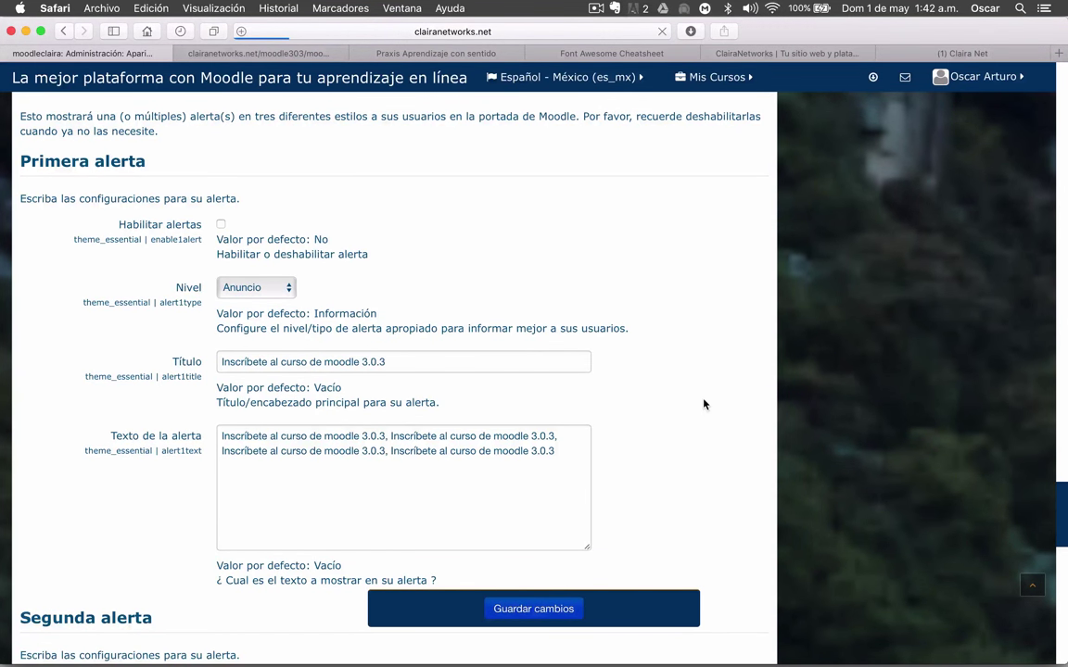
Switch to Firefox, reload the Moodle front page, and check its layout with the first alert disabled.
key(ctrl+Up)
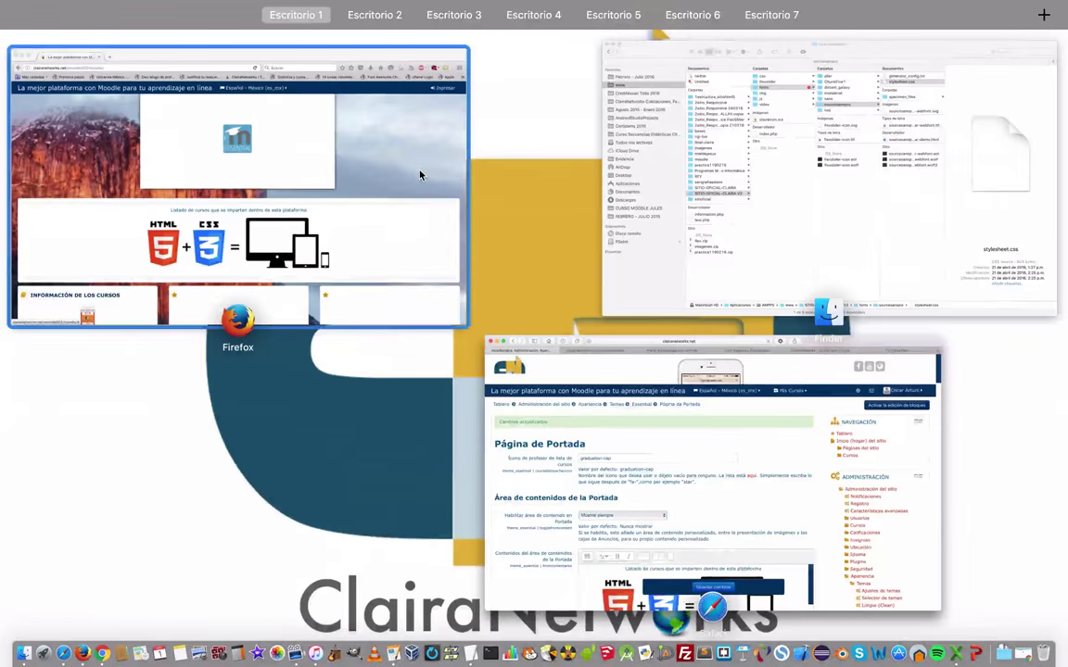
click(419, 174)
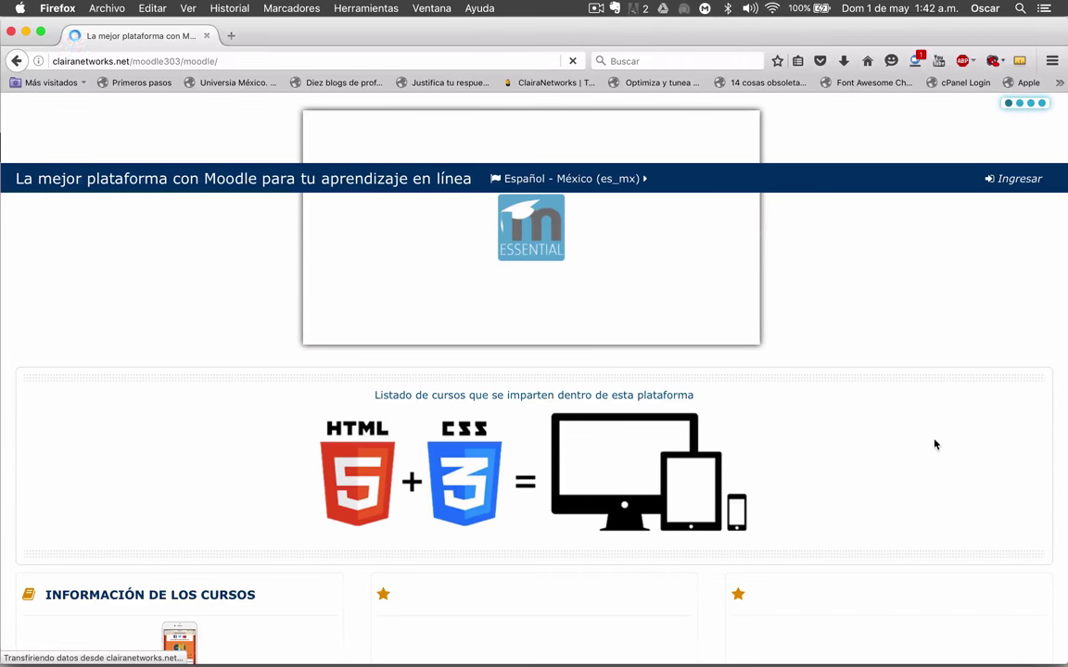
scroll(934, 445, down, 4)
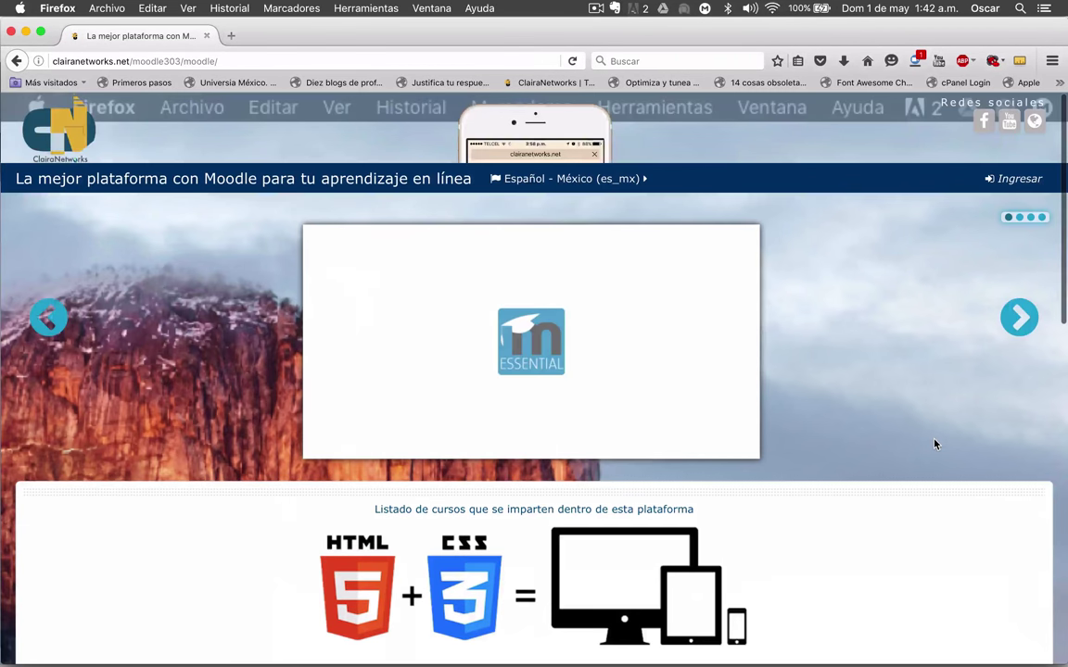
scroll(934, 445, down, 2)
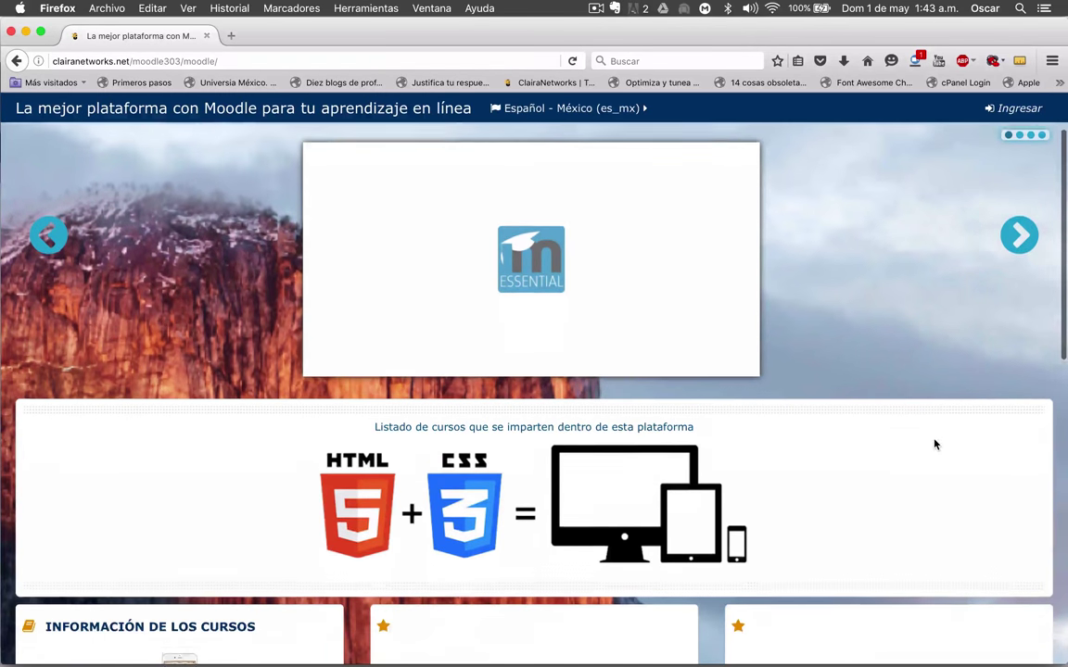
scroll(935, 445, up, 1)
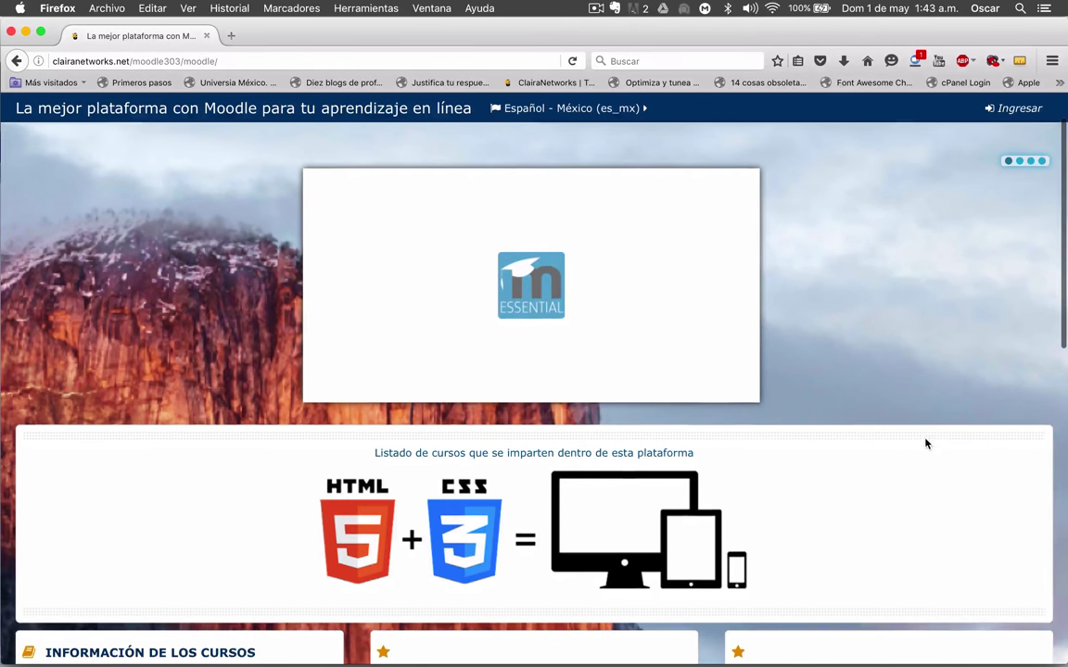
scroll(630, 427, down, 5)
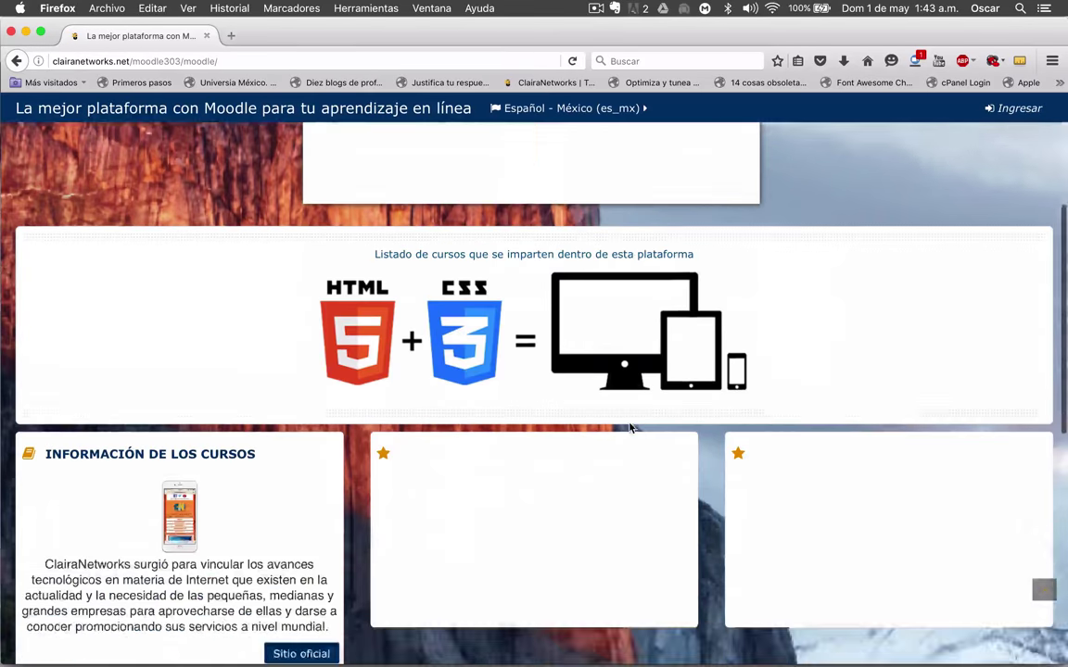
scroll(629, 428, down, 5)
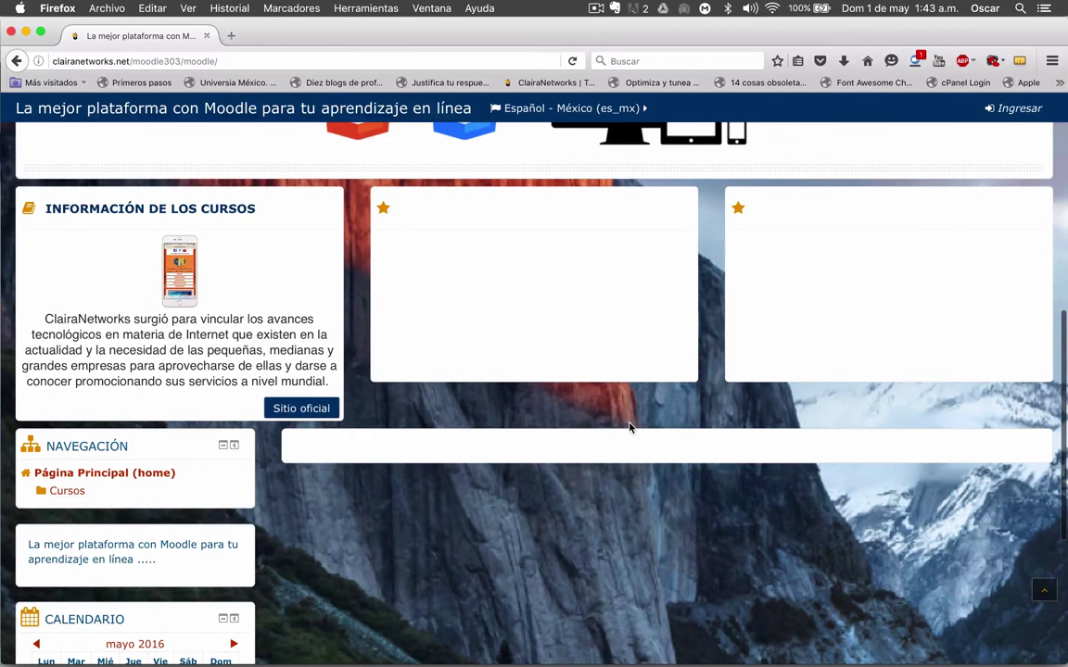
scroll(630, 427, down, 5)
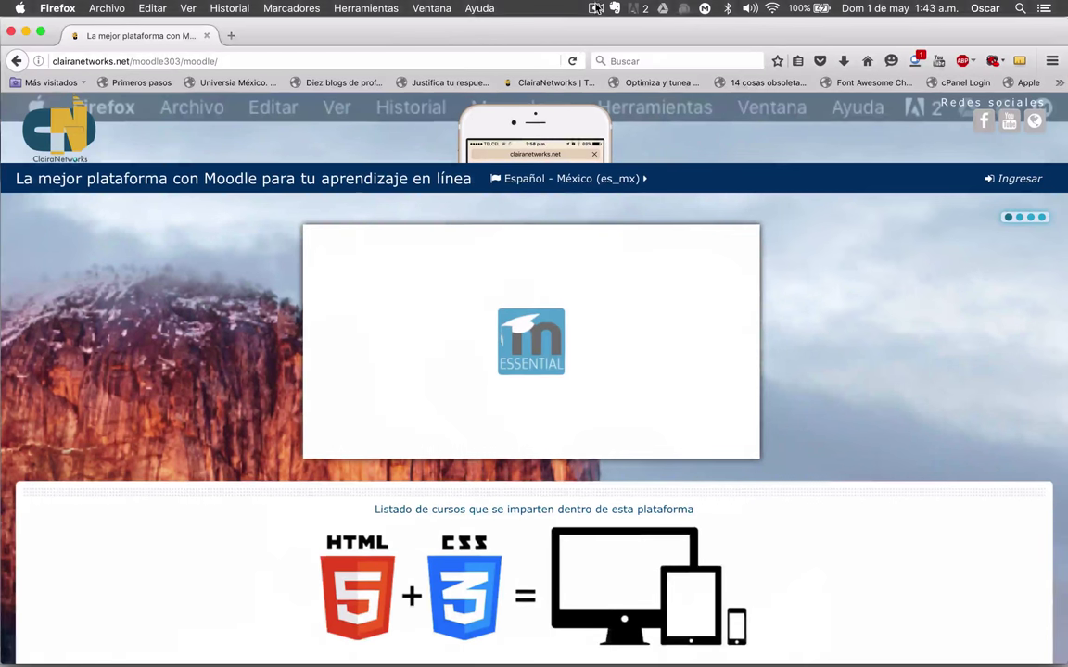
click(594, 7)
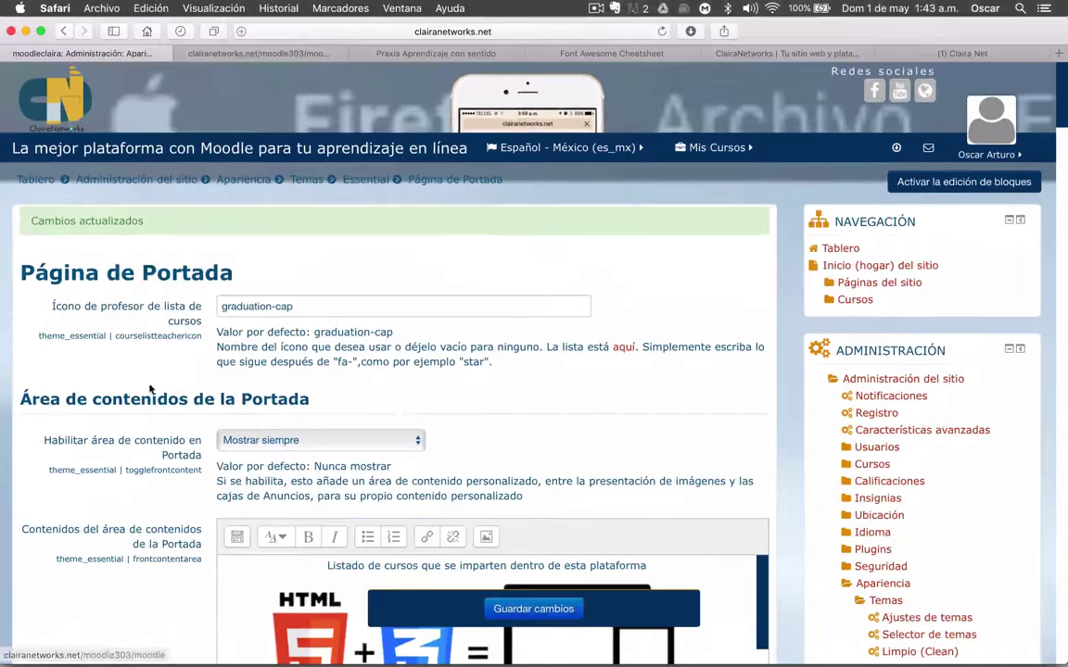
Return to Safari, look through the front page settings, and open the Essential theme's Carrusel settings.
scroll(124, 349, down, 10)
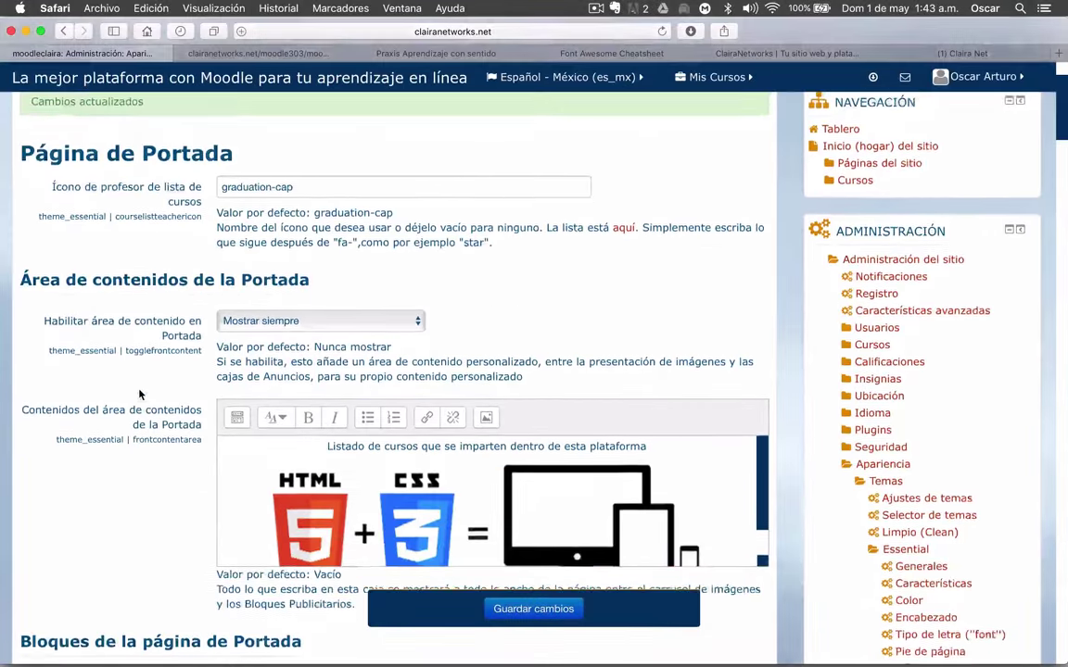
scroll(139, 395, down, 8)
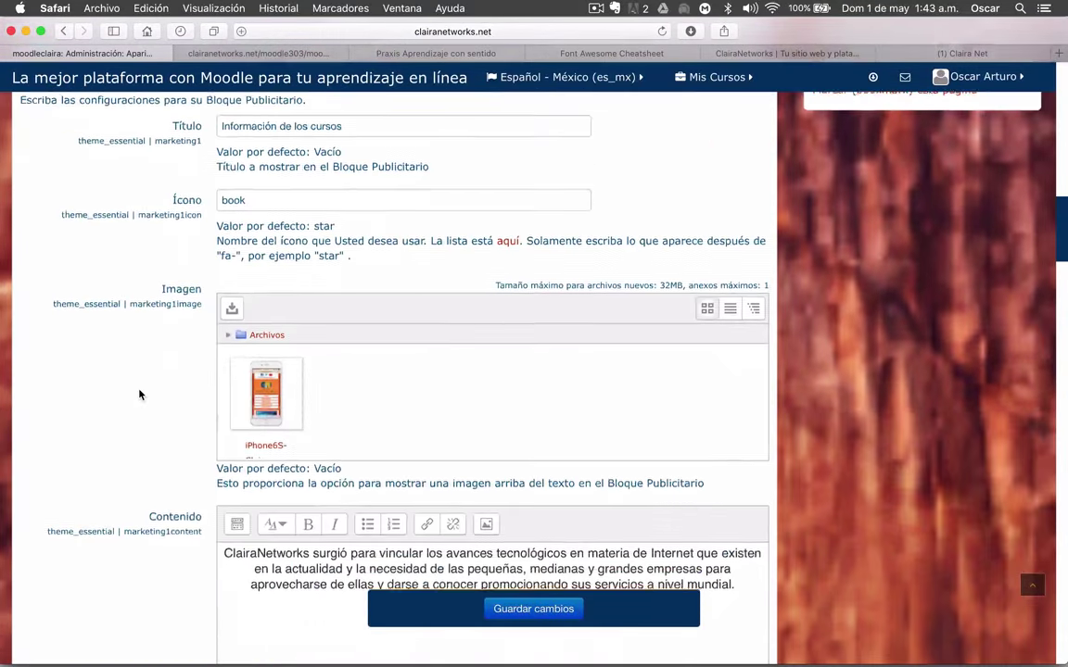
scroll(139, 395, down, 15)
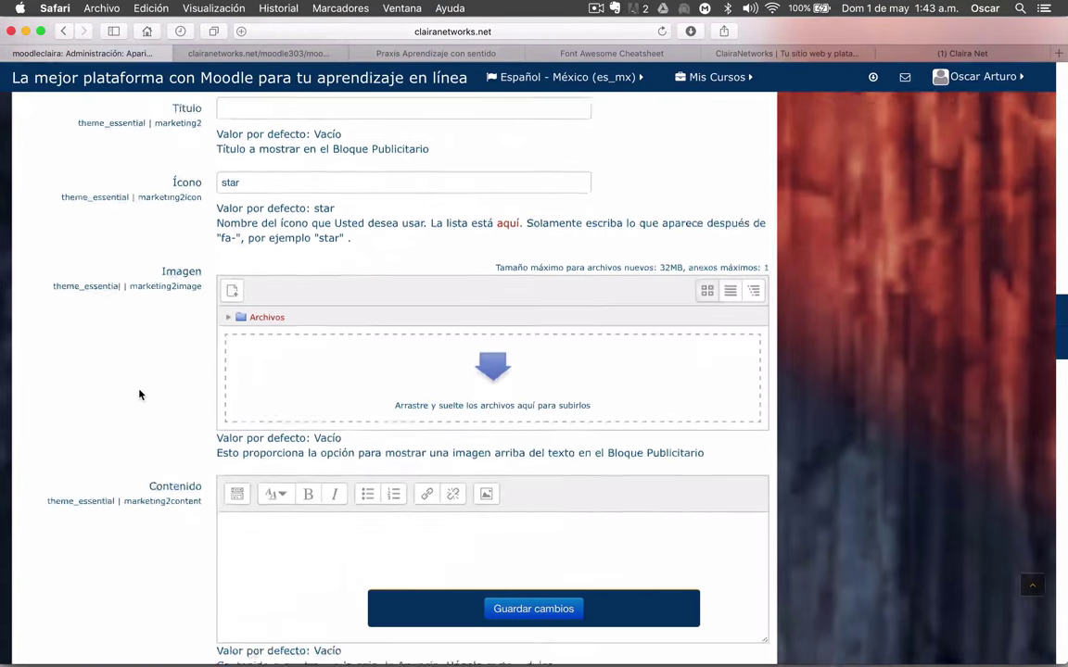
scroll(139, 394, down, 15)
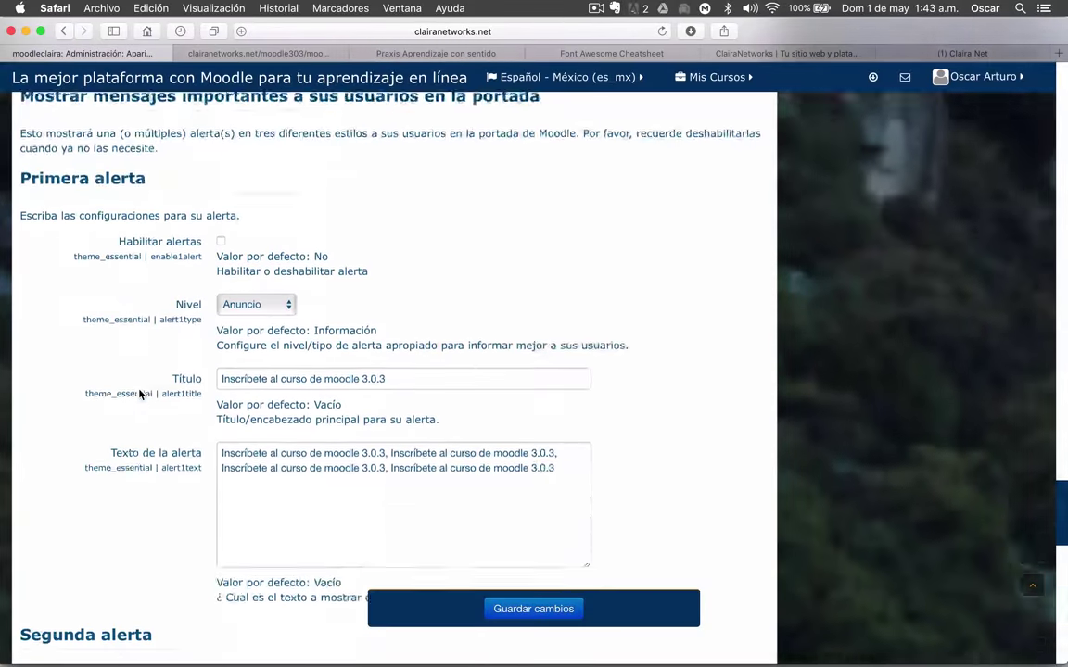
scroll(139, 395, down, 10)
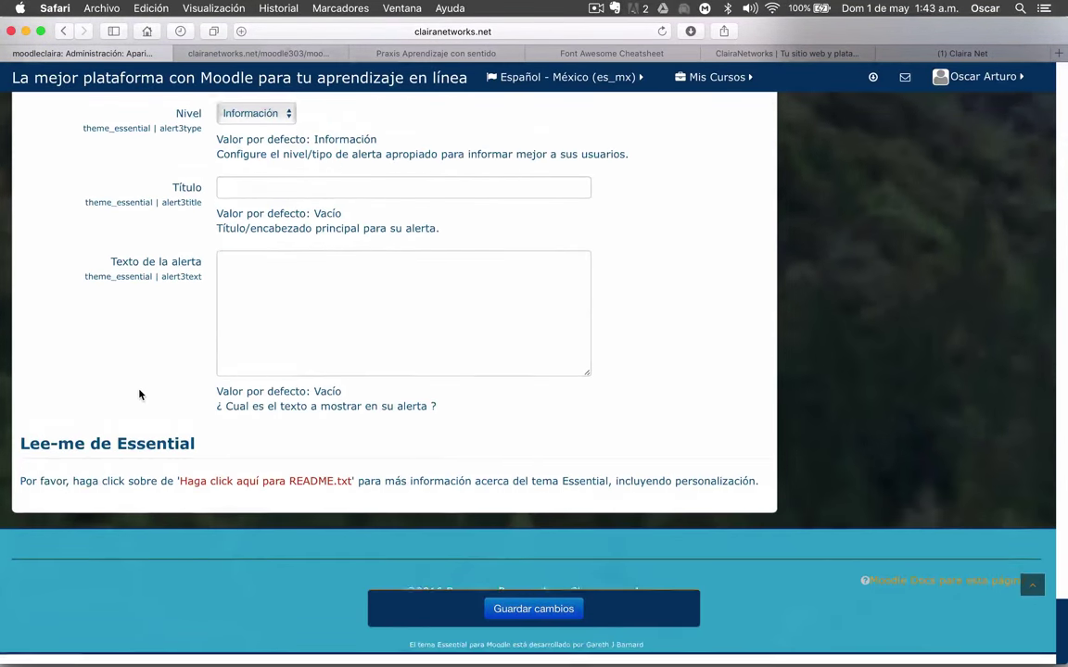
scroll(139, 395, up, 20)
scroll(139, 395, down, 10)
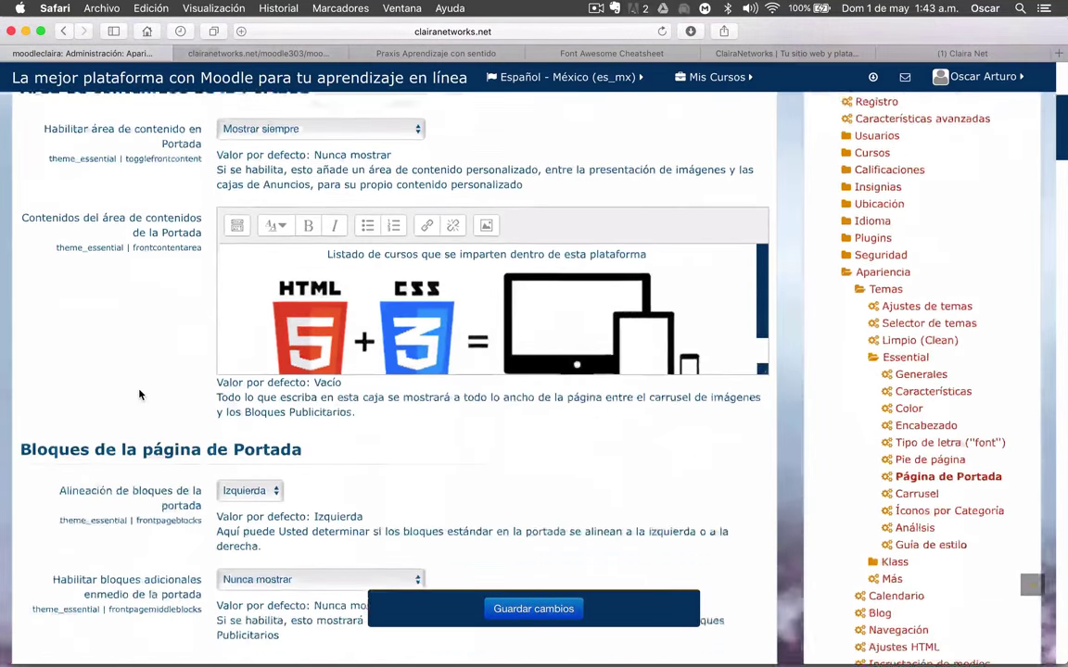
click(915, 250)
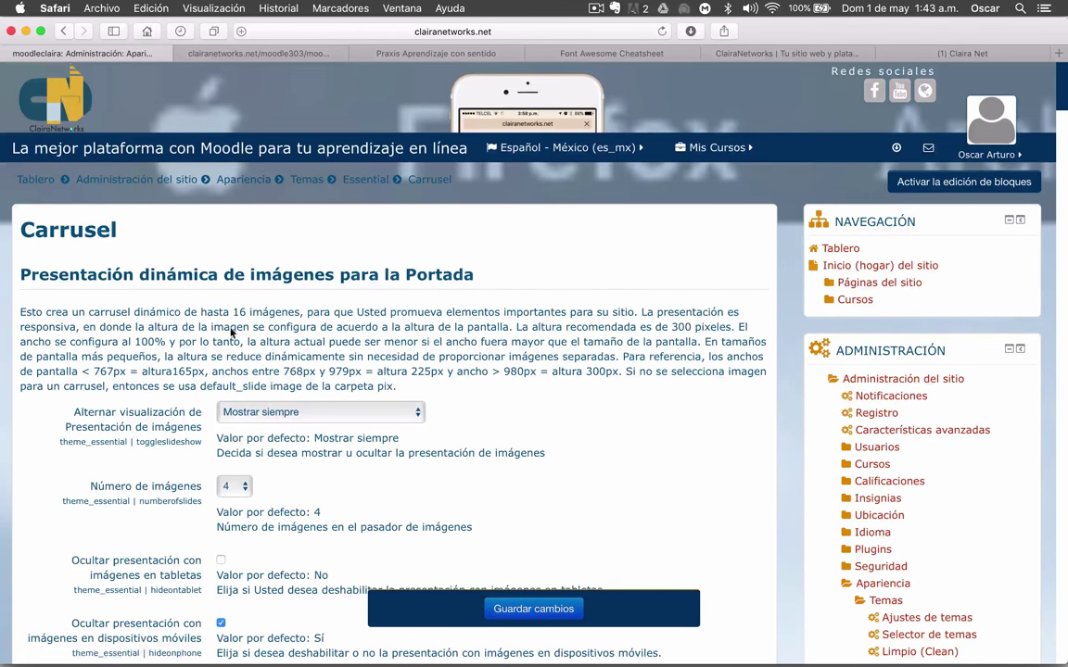
Review the available options for the number of carousel images and for the slideshow's visibility.
scroll(111, 371, down, 2)
scroll(109, 371, down, 1)
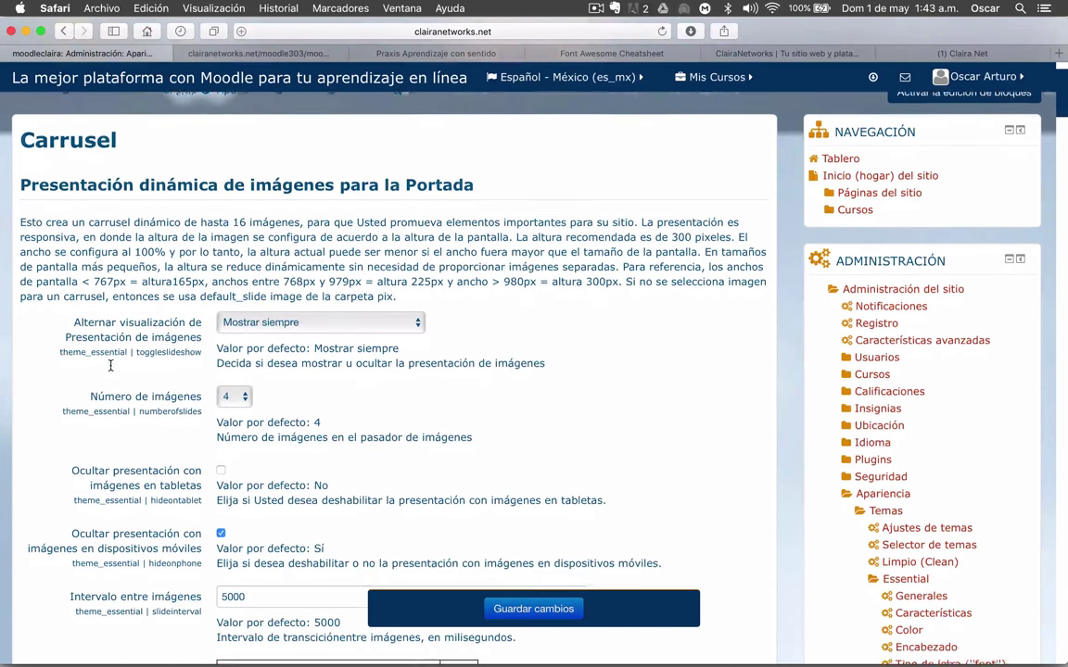
click(241, 395)
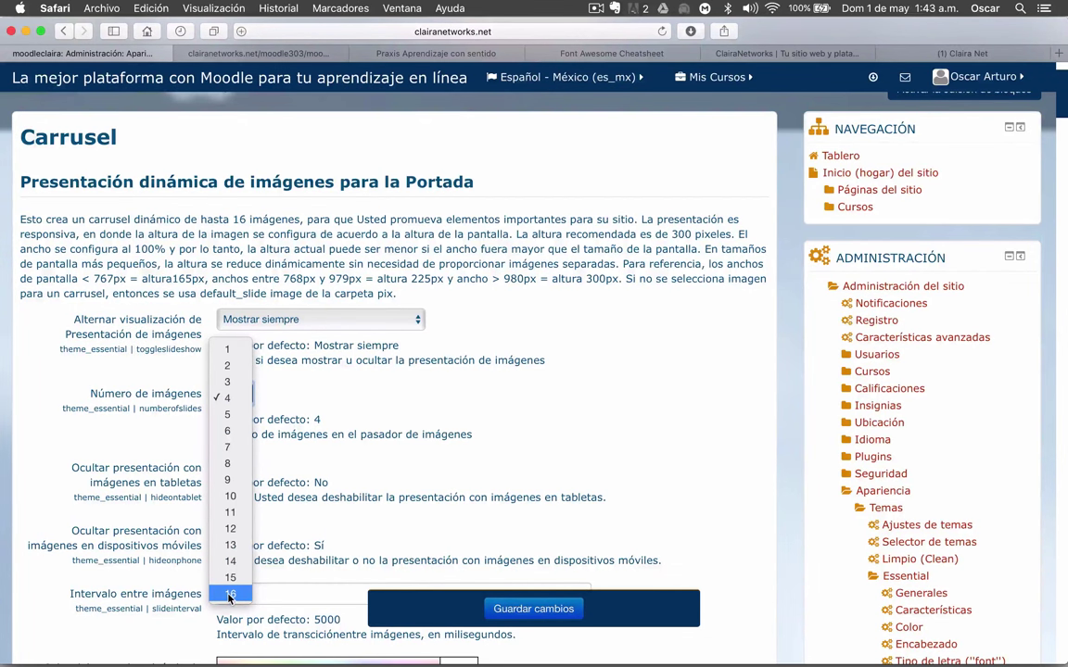
click(522, 349)
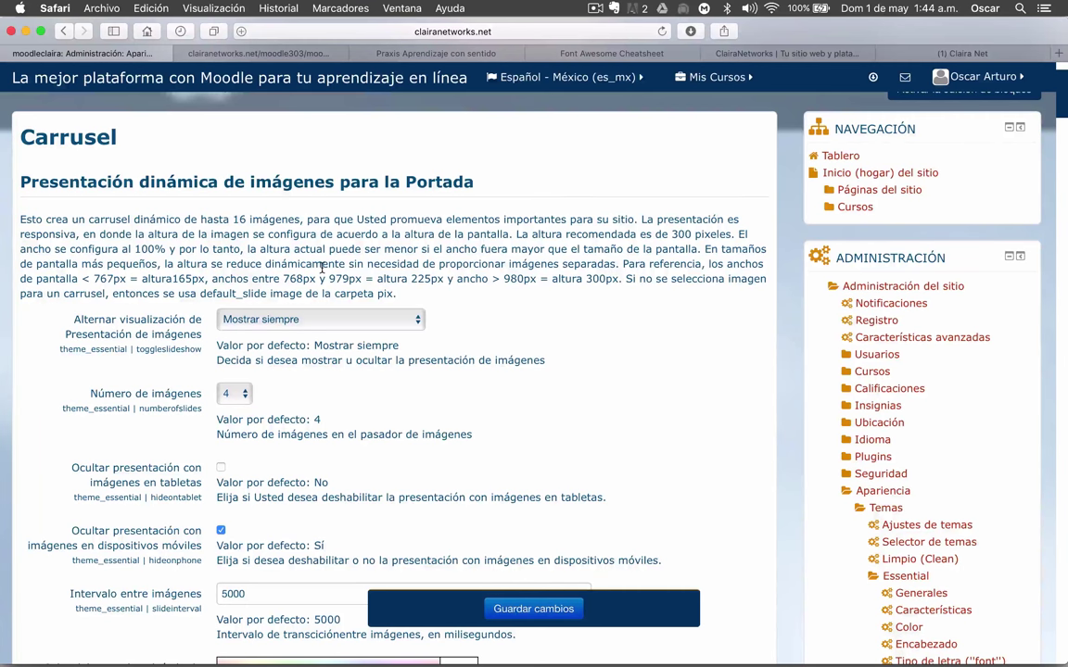
scroll(86, 227, down, 3)
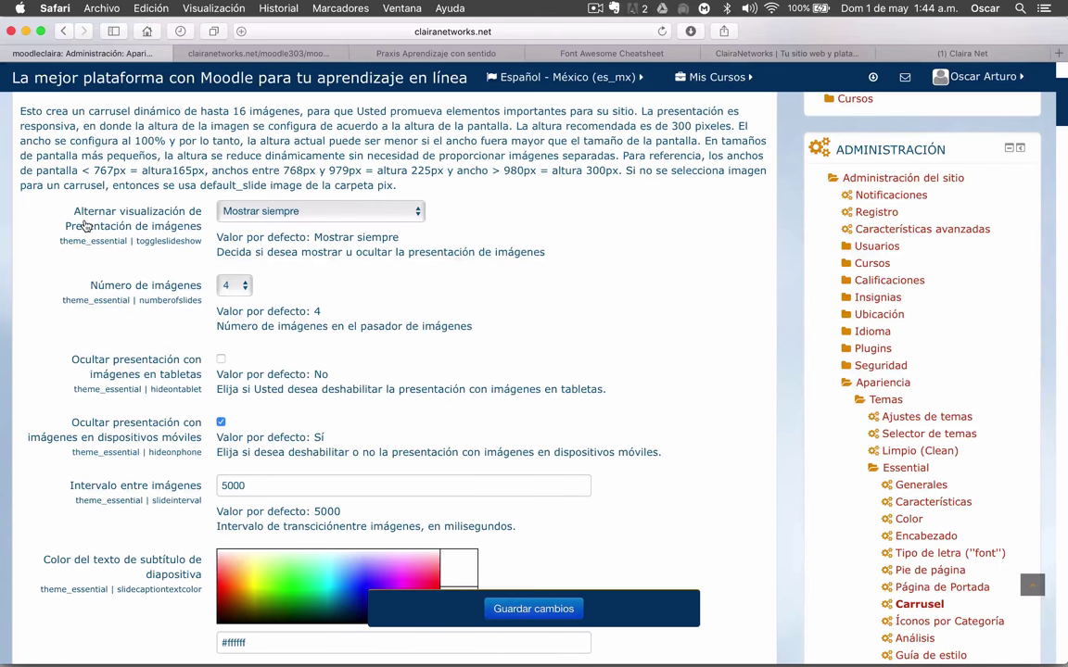
click(417, 213)
click(419, 216)
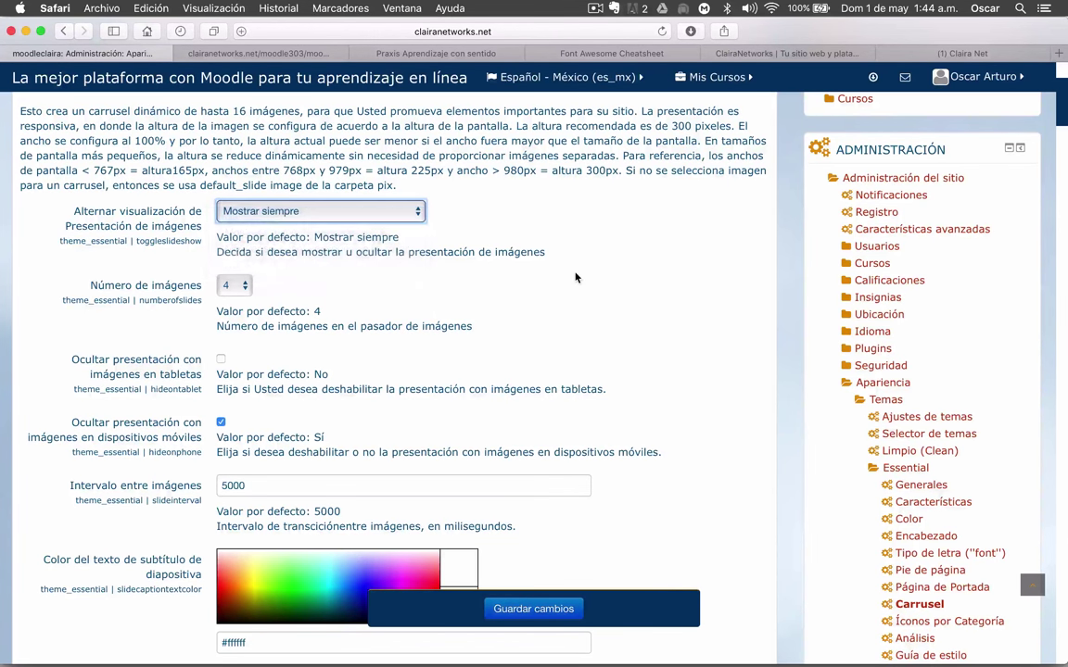
Set the number of carousel images to 5 and look over the device, interval and caption color settings.
scroll(577, 277, down, 3)
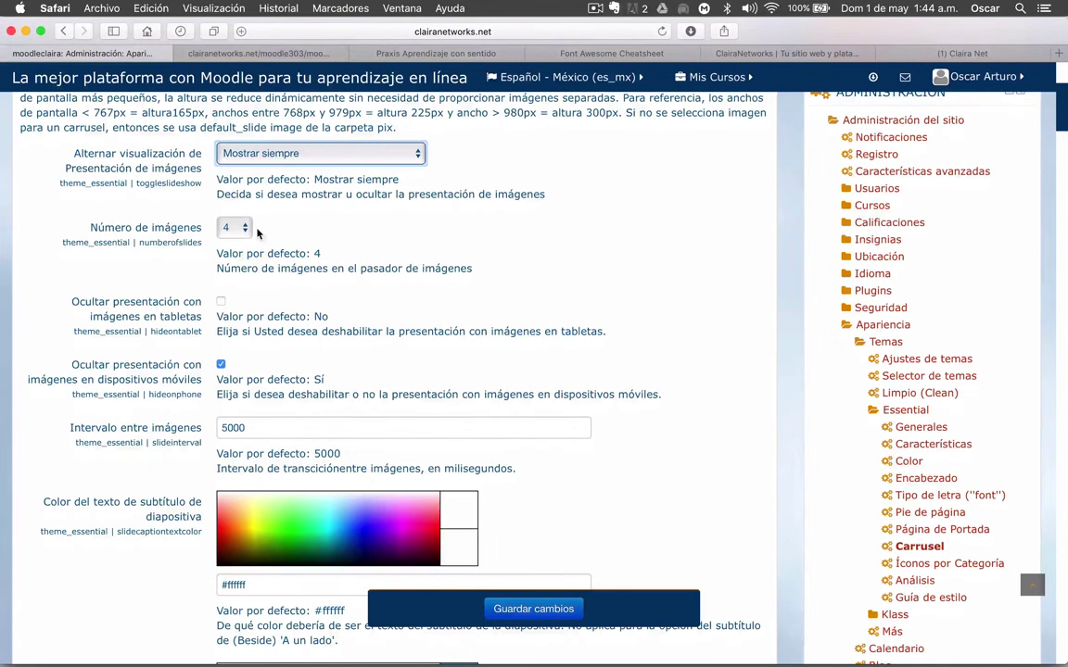
scroll(149, 293, up, 3)
scroll(164, 324, down, 2)
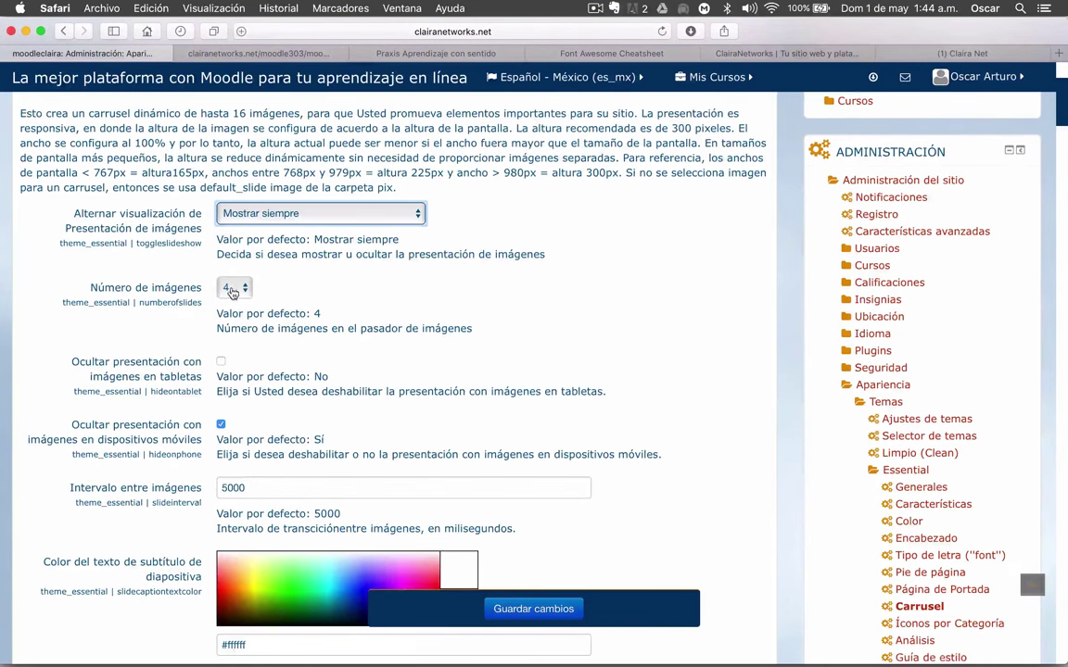
click(247, 290)
click(231, 314)
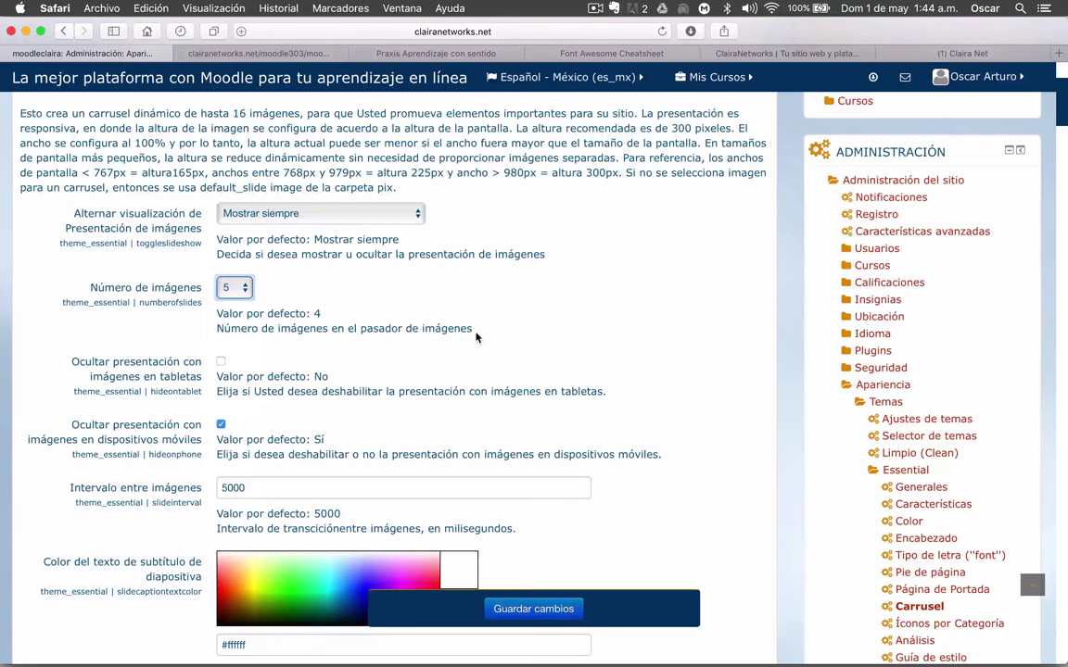
scroll(477, 335, down, 3)
scroll(127, 315, down, 5)
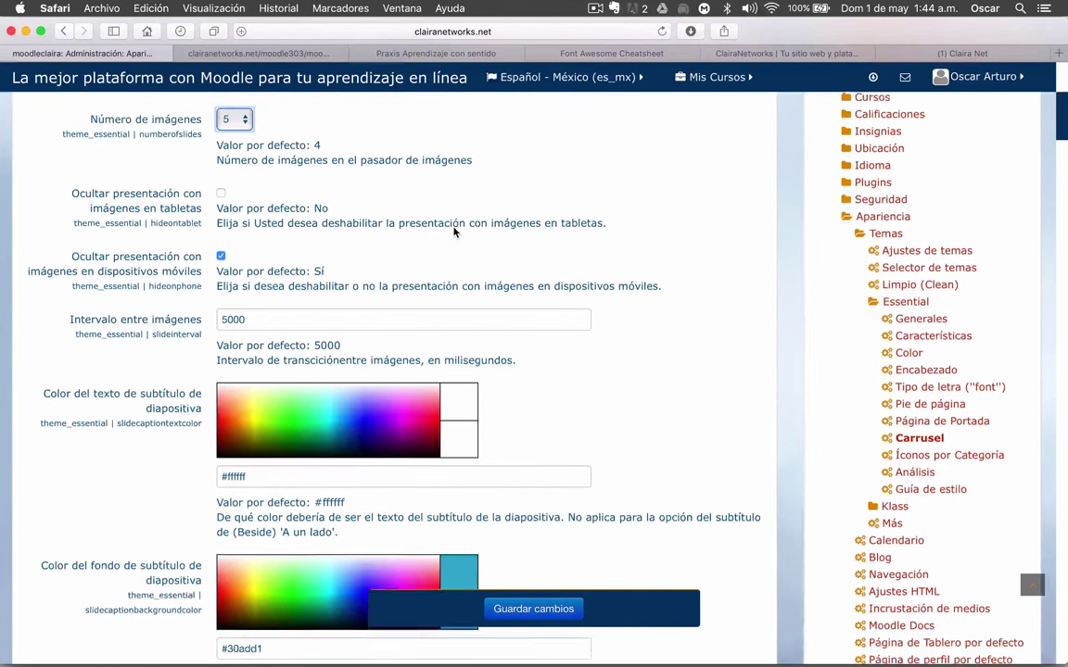
Enable hiding the image slideshow on tablets in the Carrusel settings.
scroll(417, 218, up, 2)
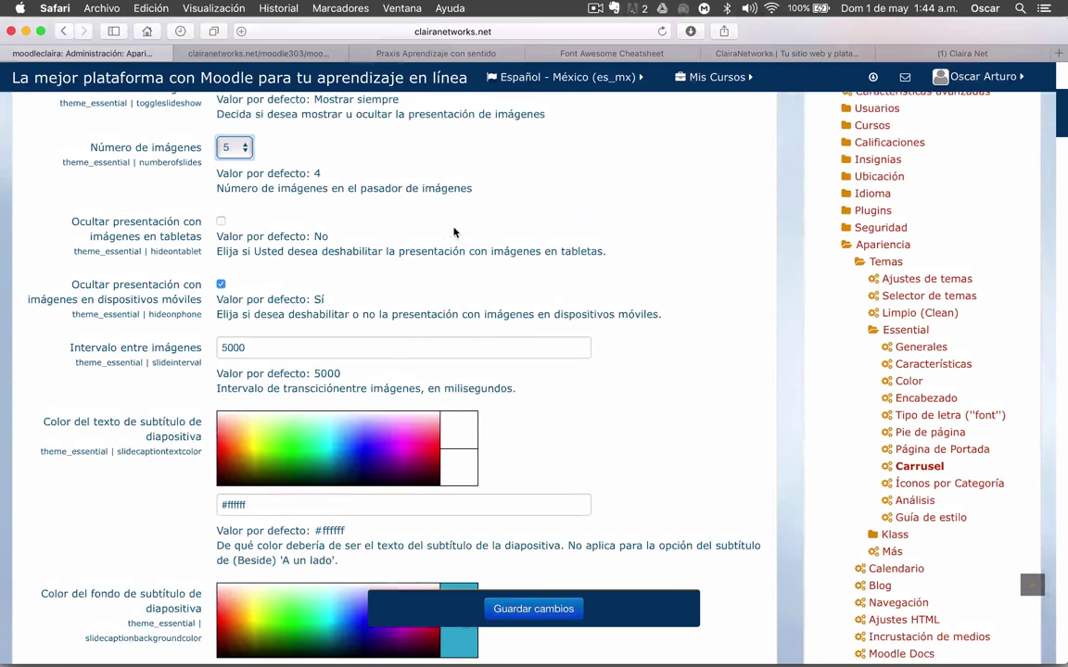
click(225, 226)
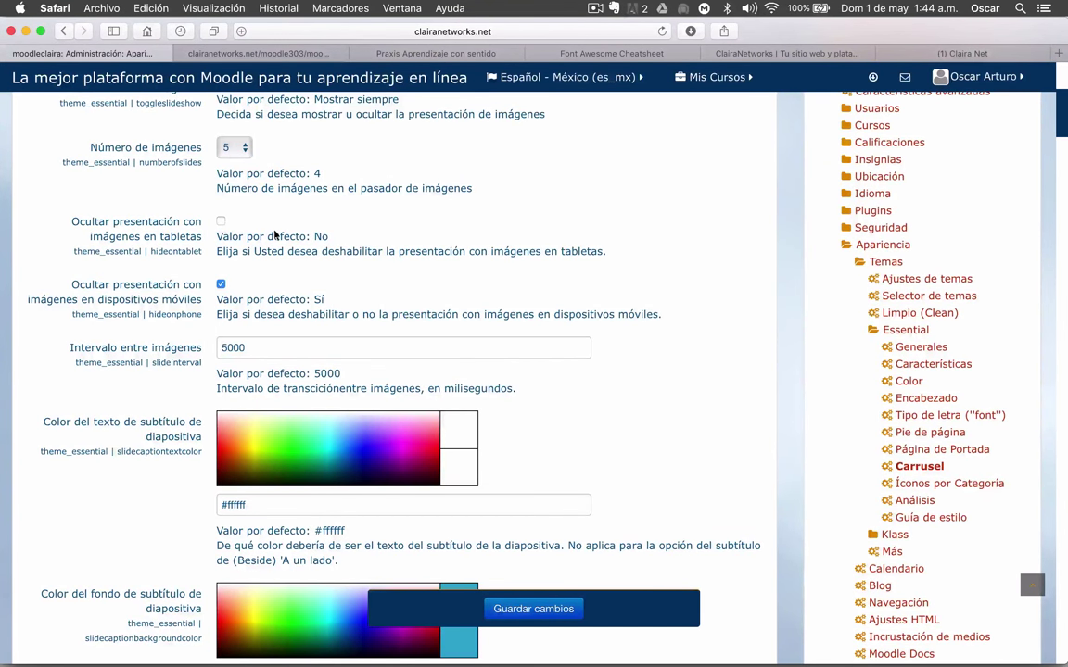
scroll(365, 248, up, 10)
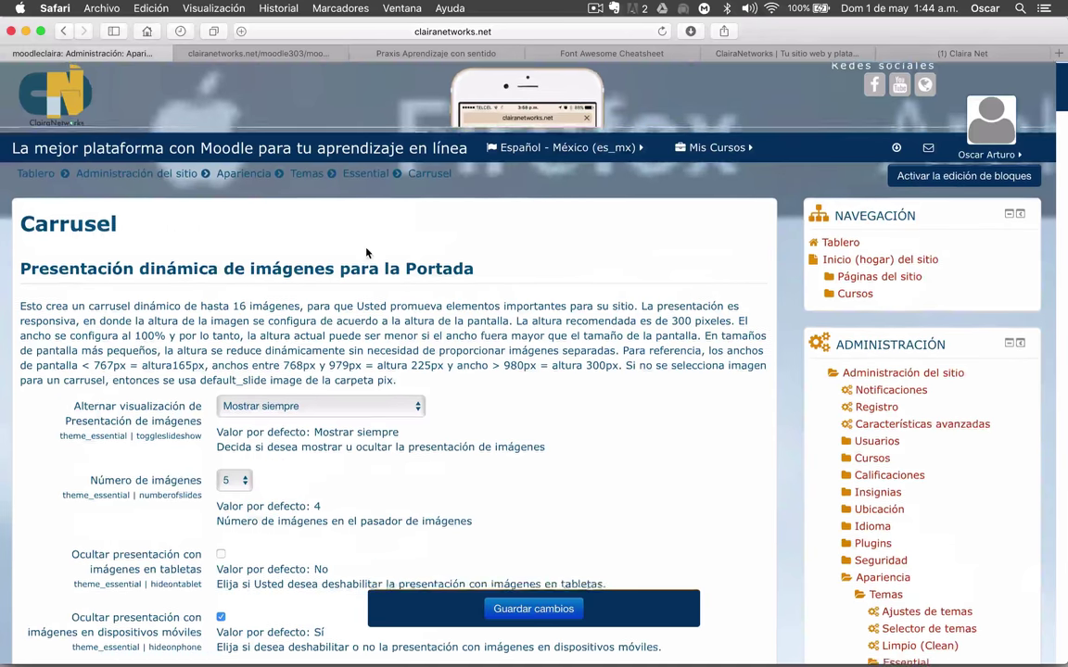
scroll(366, 252, down, 8)
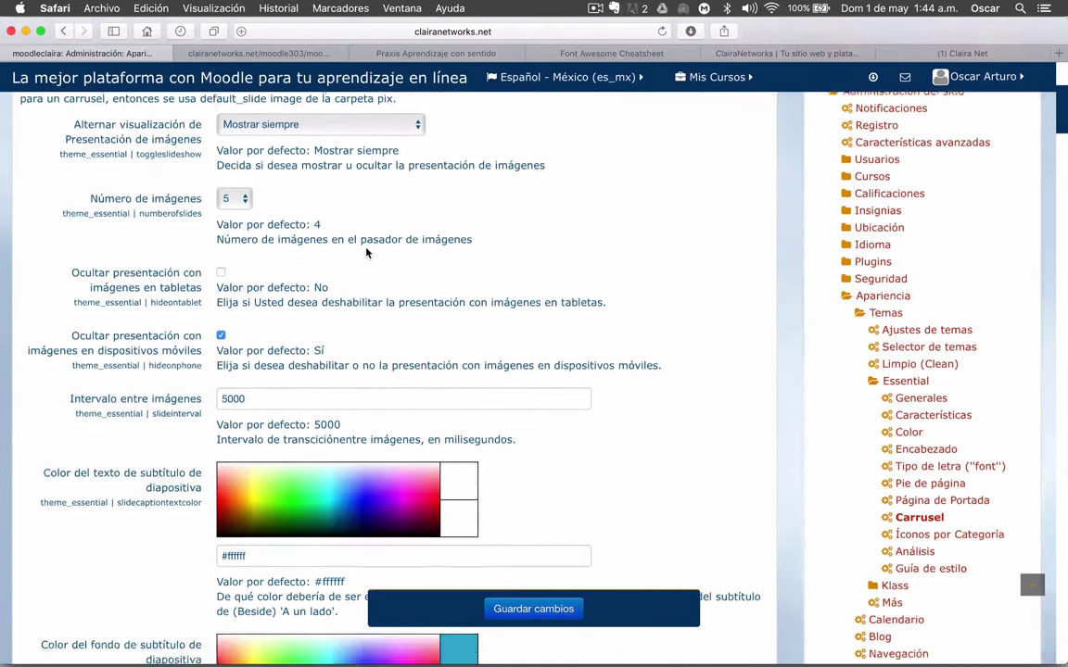
scroll(366, 252, down, 1)
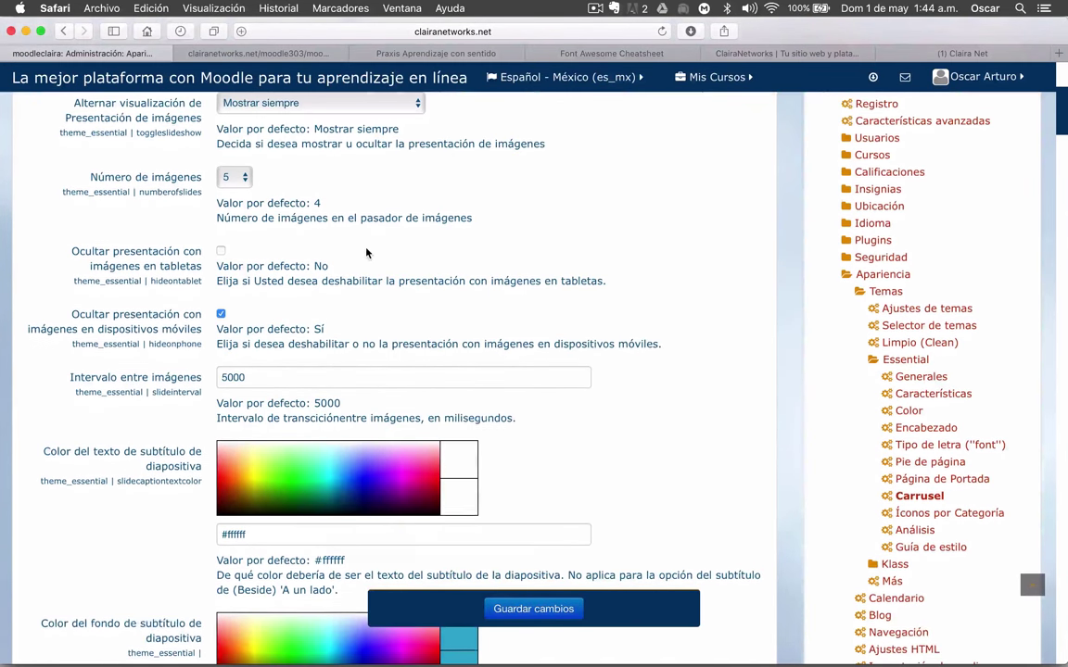
click(222, 251)
scroll(521, 311, down, 2)
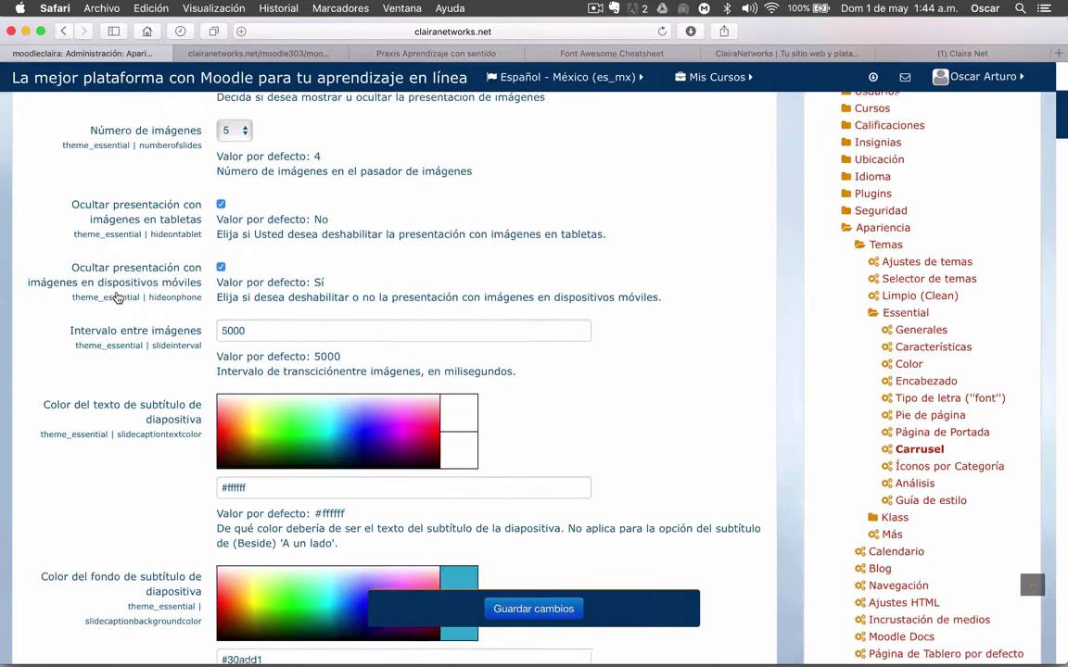
Set the interval between carousel images to 4000 milliseconds.
scroll(116, 297, down, 2)
scroll(93, 328, down, 1)
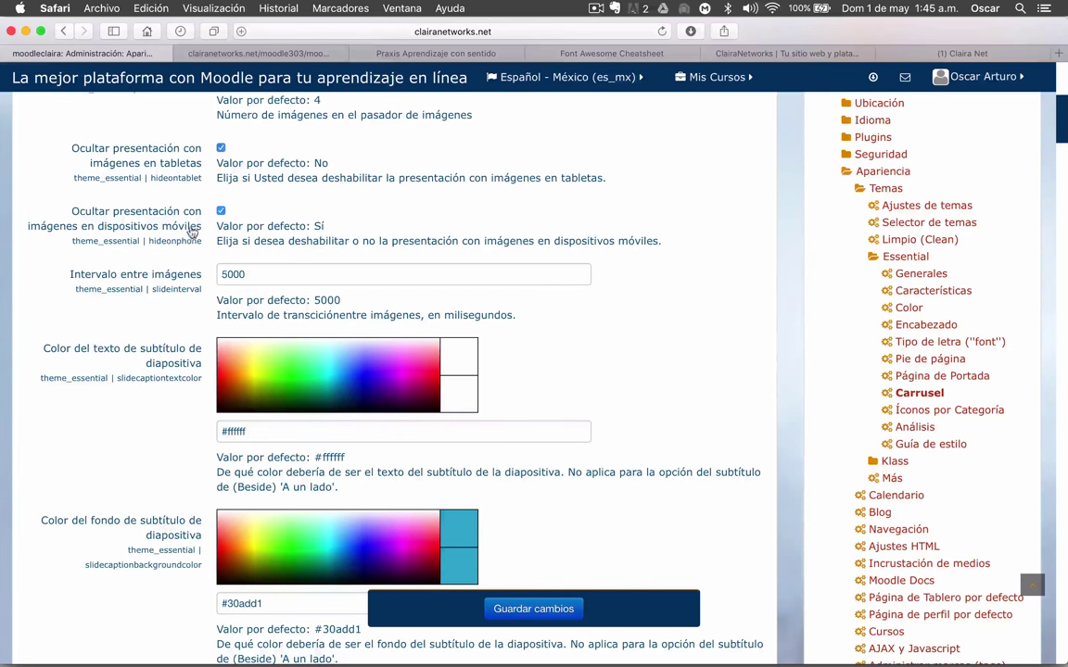
scroll(144, 300, down, 1)
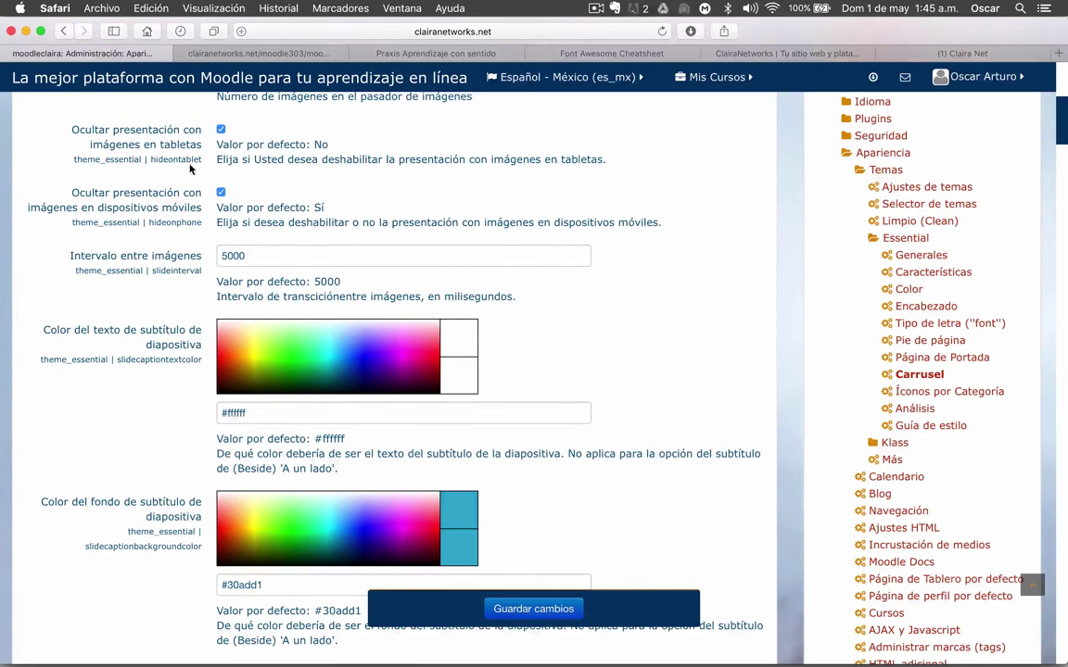
scroll(183, 225, down, 2)
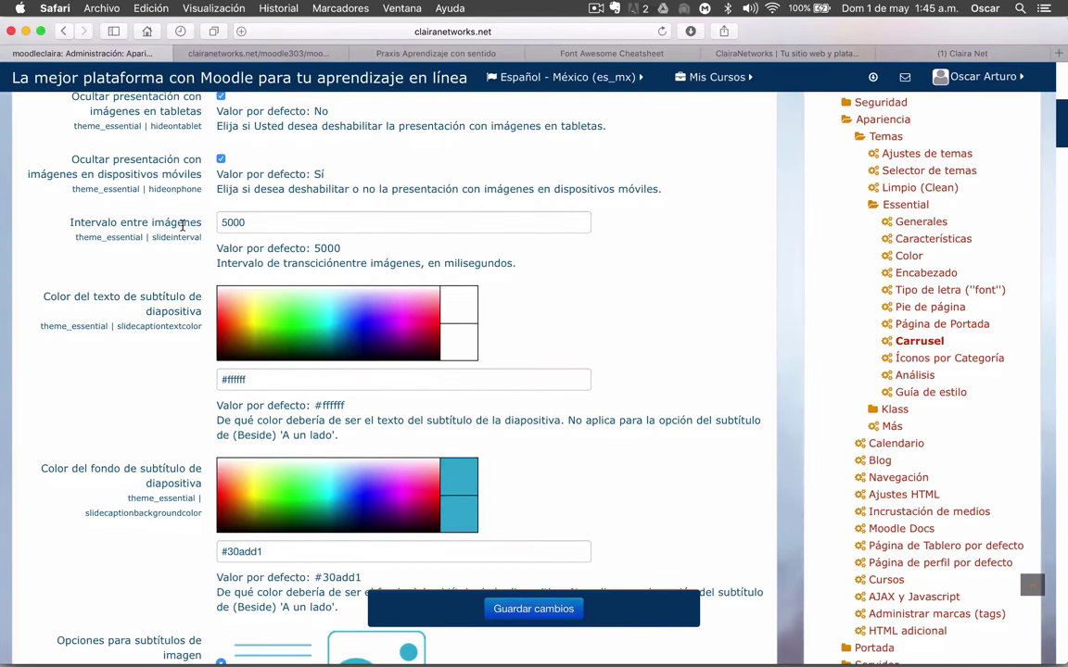
click(262, 222)
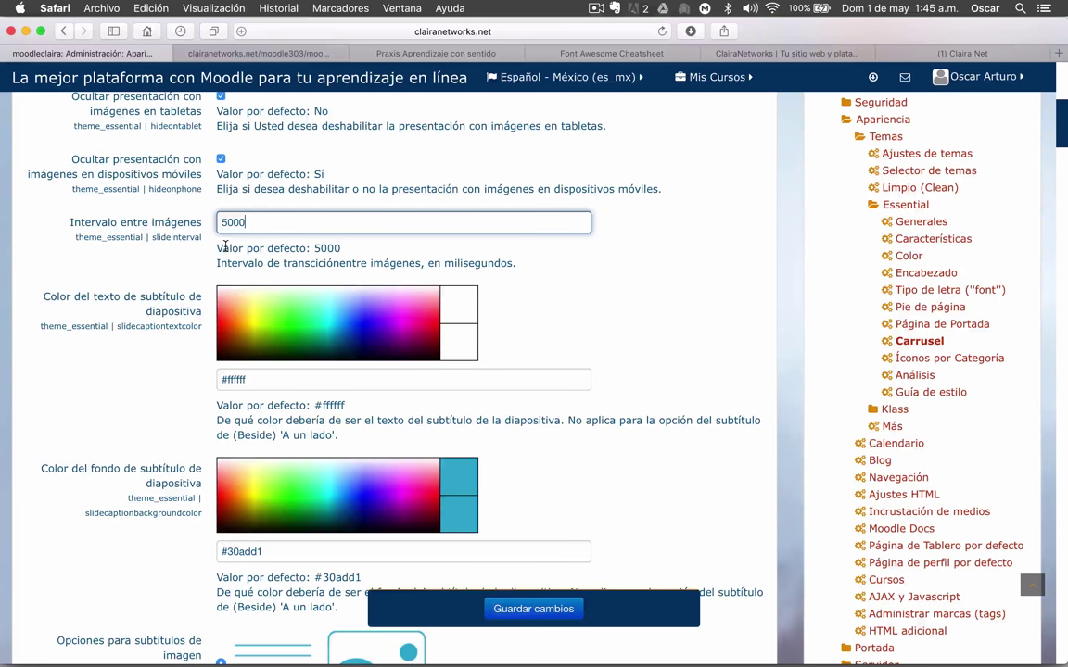
scroll(221, 221, down, 1)
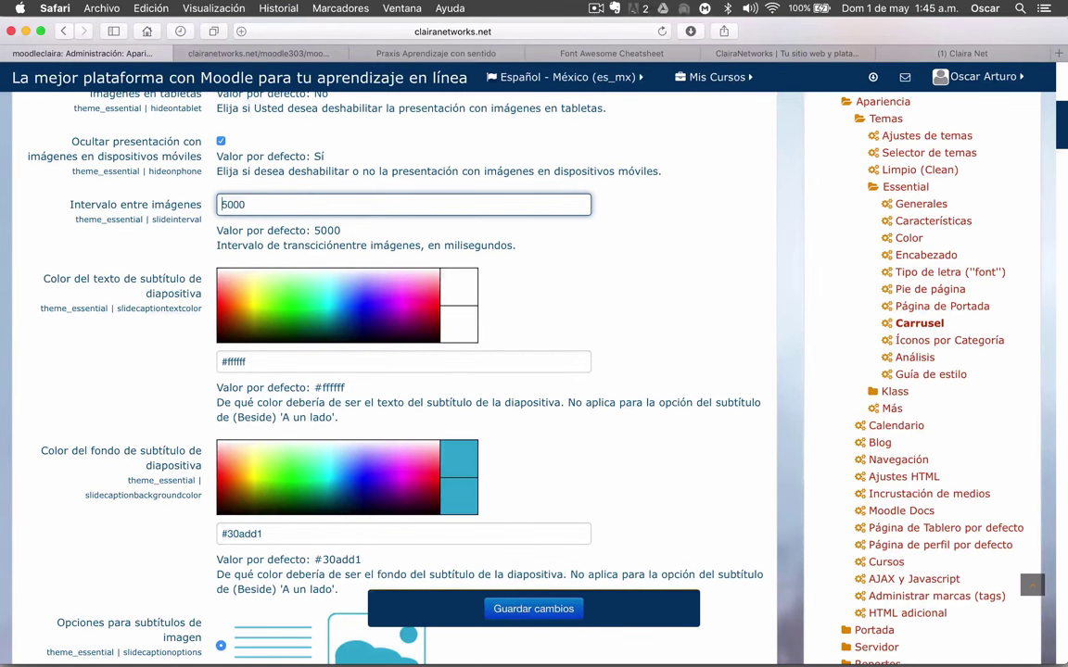
key(BackSpace)
click(155, 267)
Choose the yellow #FFD00F as the background color of the slide captions.
scroll(155, 265, down, 3)
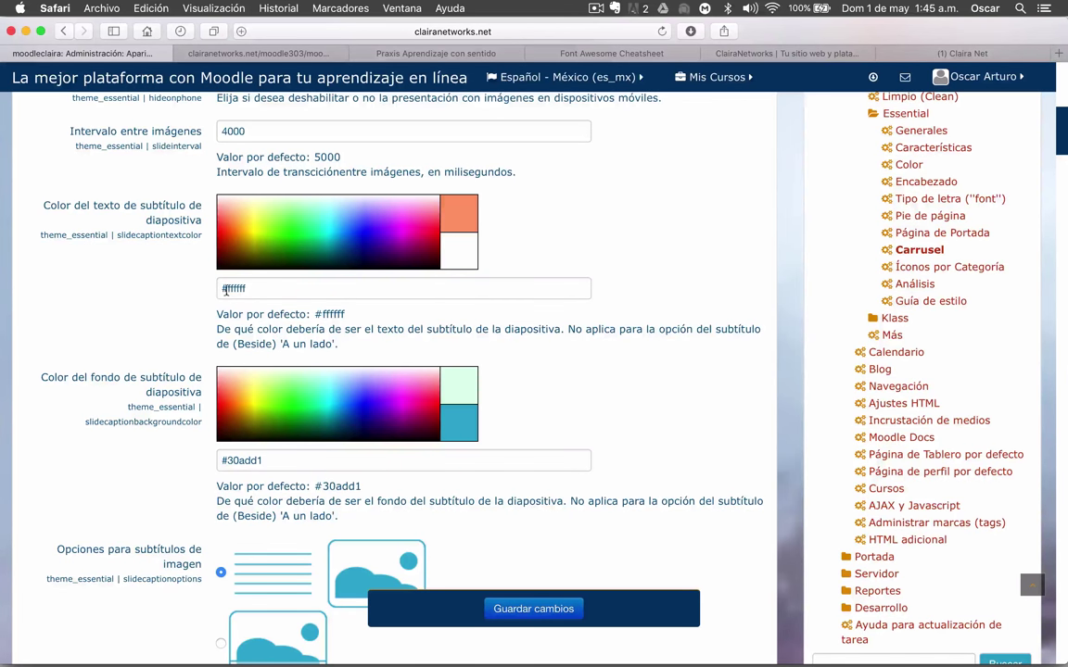
scroll(127, 317, down, 5)
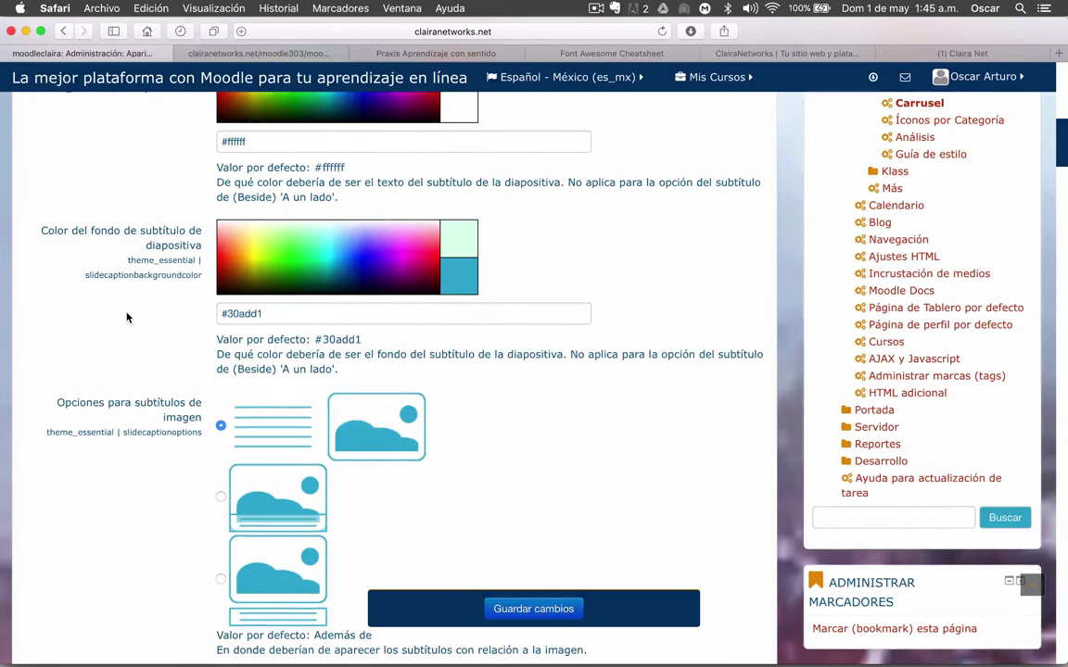
scroll(128, 315, down, 1)
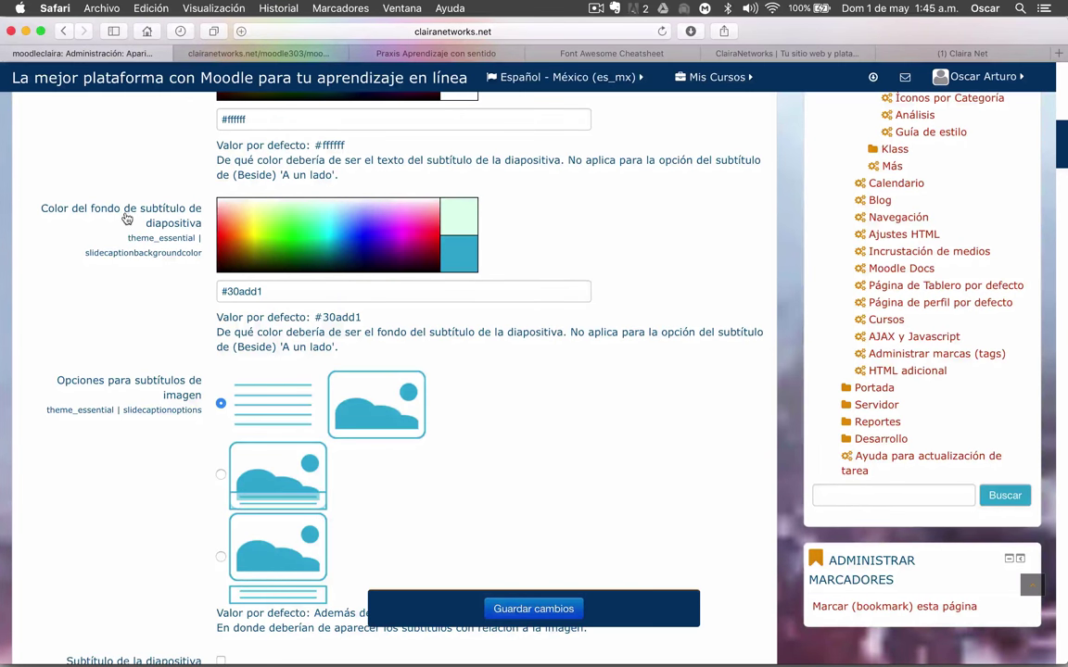
scroll(448, 391, up, 2)
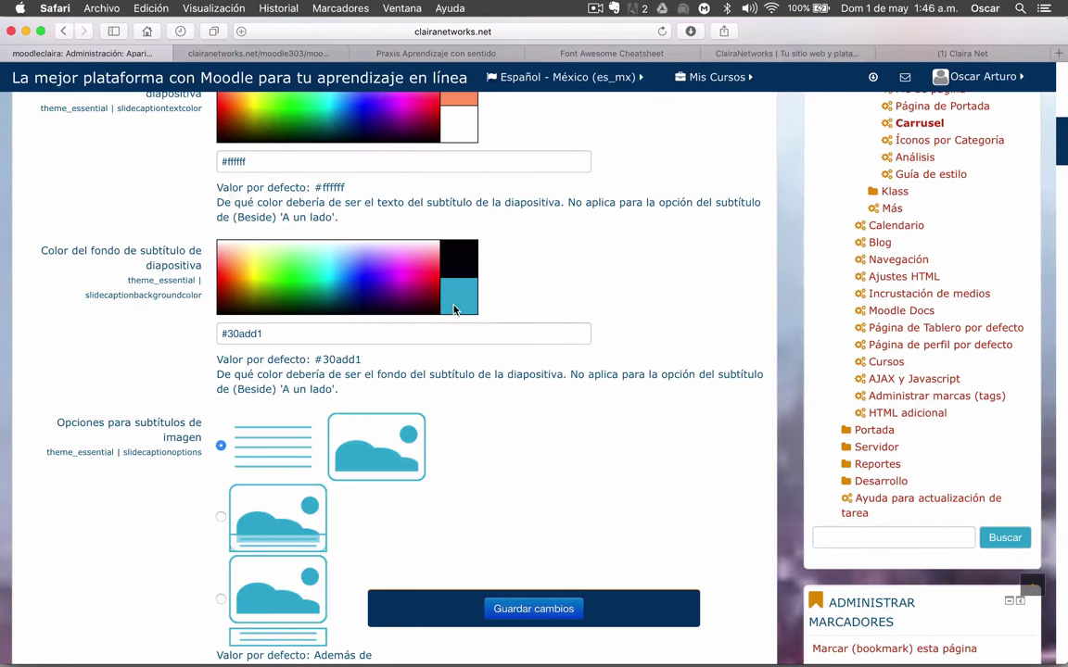
scroll(538, 395, up, 3)
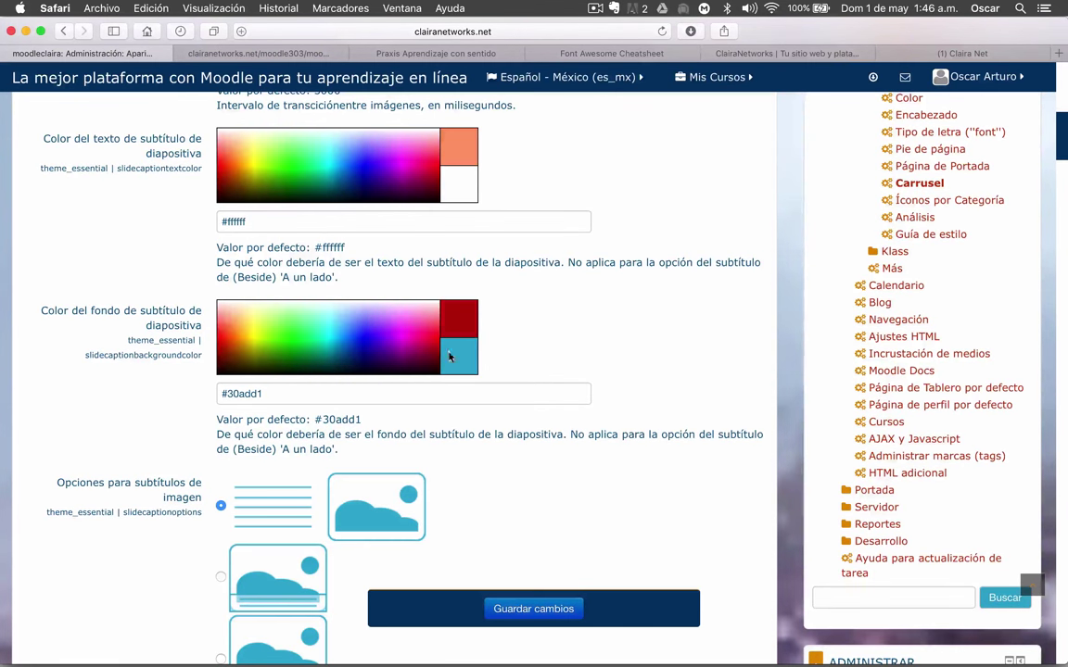
click(249, 338)
scroll(609, 414, down, 4)
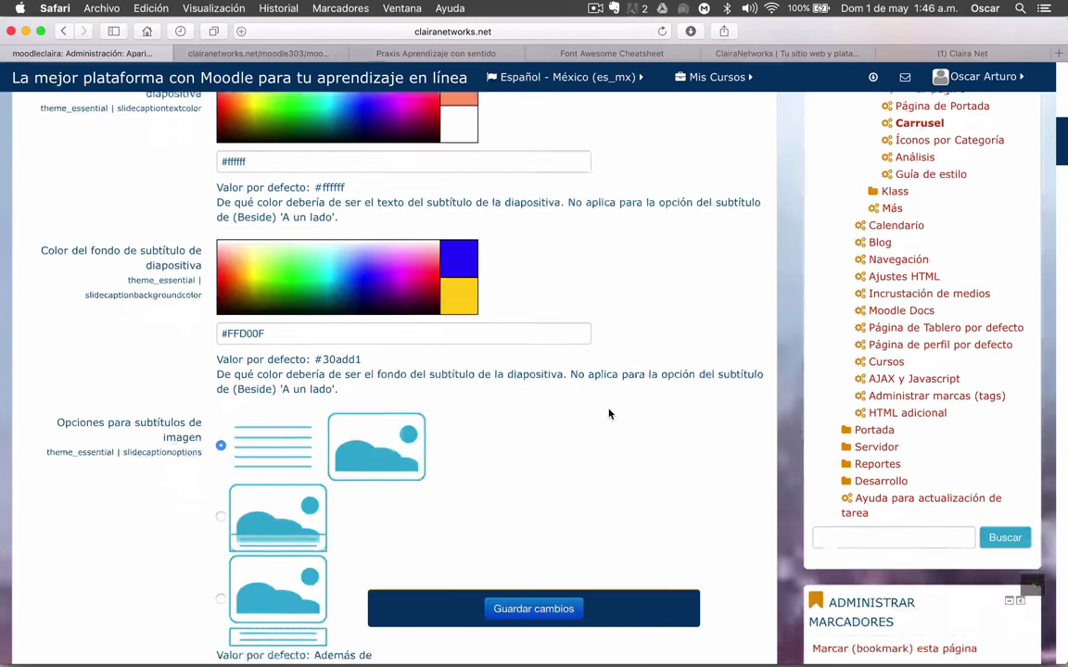
Choose the caption option that places the captions below the image (Debajo).
scroll(209, 418, down, 2)
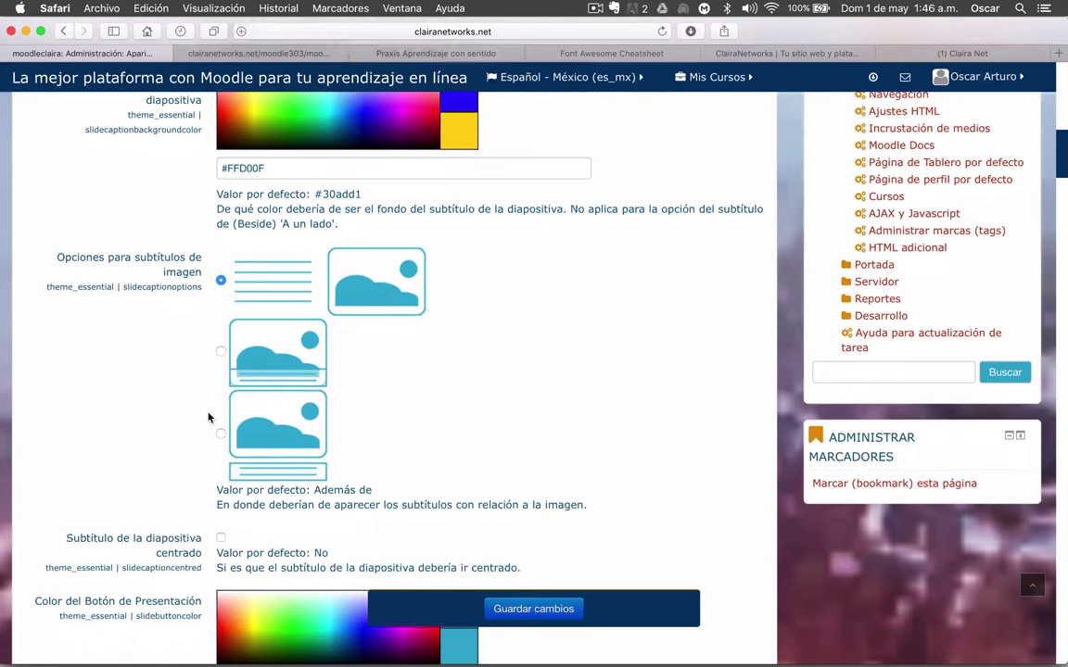
scroll(110, 385, down, 2)
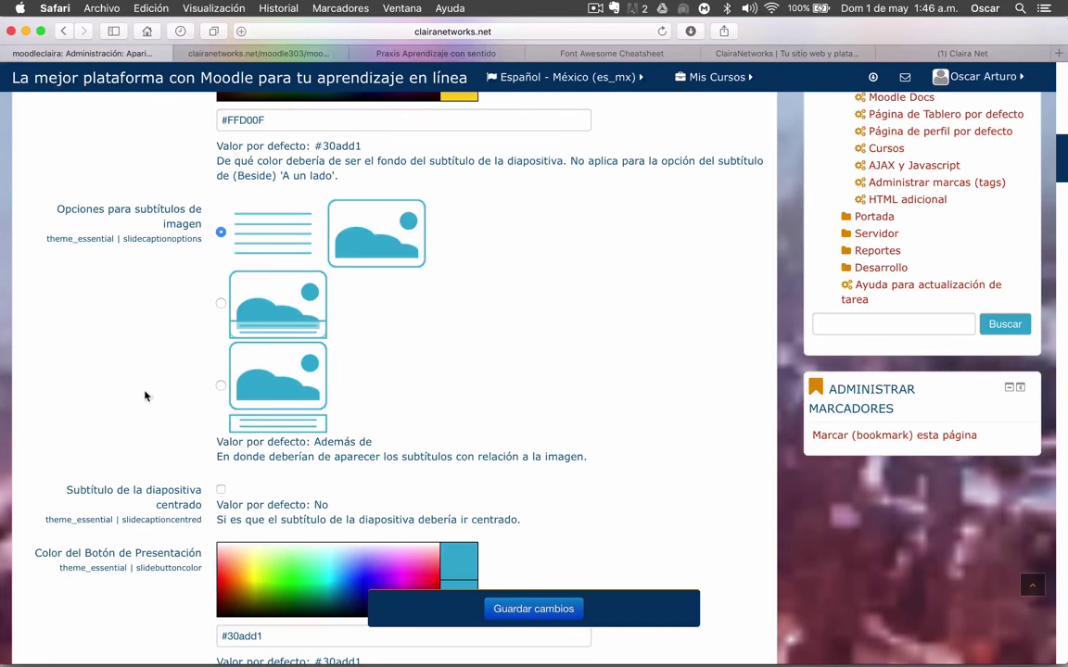
scroll(139, 250, up, 2)
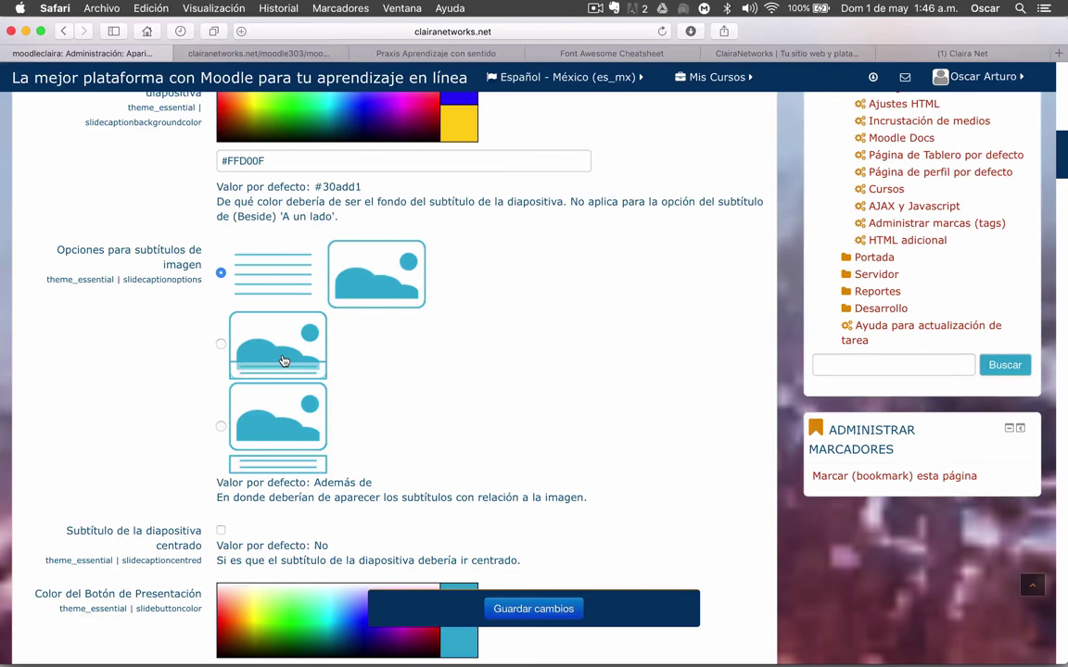
click(284, 459)
Review the caption centering, slideshow button color, button hover color and alternative theme slide color settings.
scroll(389, 436, down, 2)
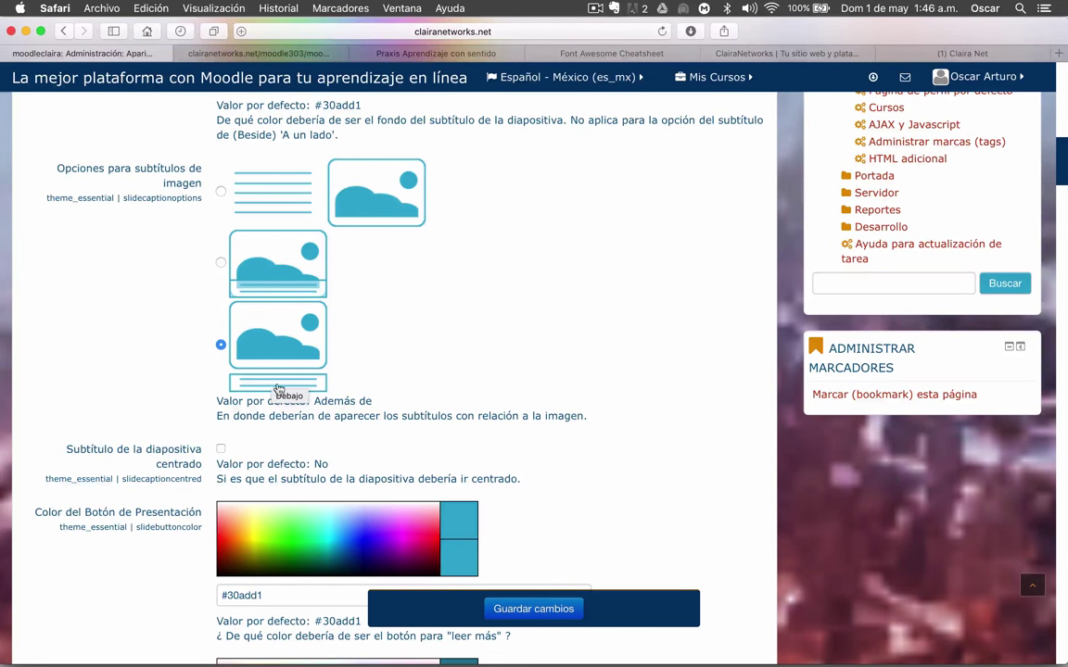
scroll(287, 387, down, 4)
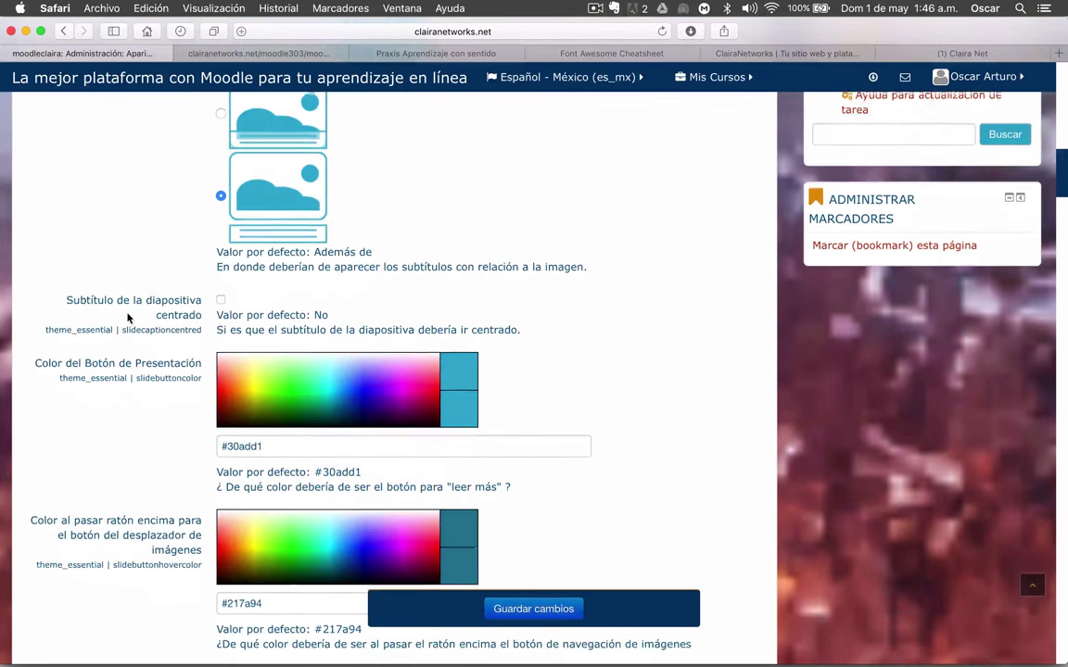
scroll(128, 318, down, 3)
scroll(136, 237, up, 5)
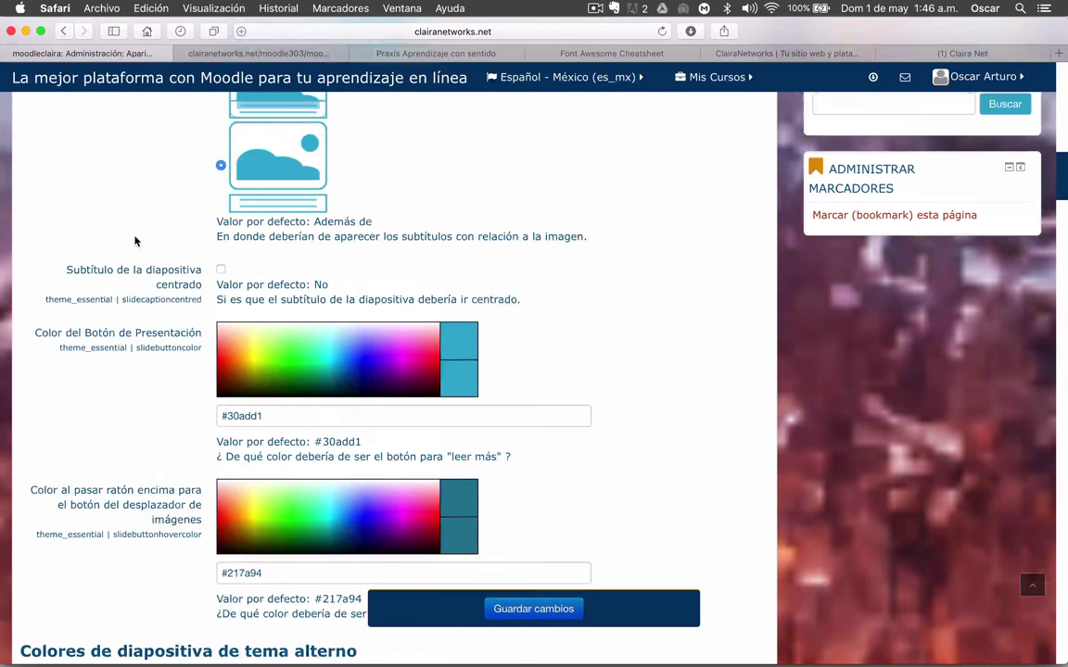
scroll(102, 320, down, 2)
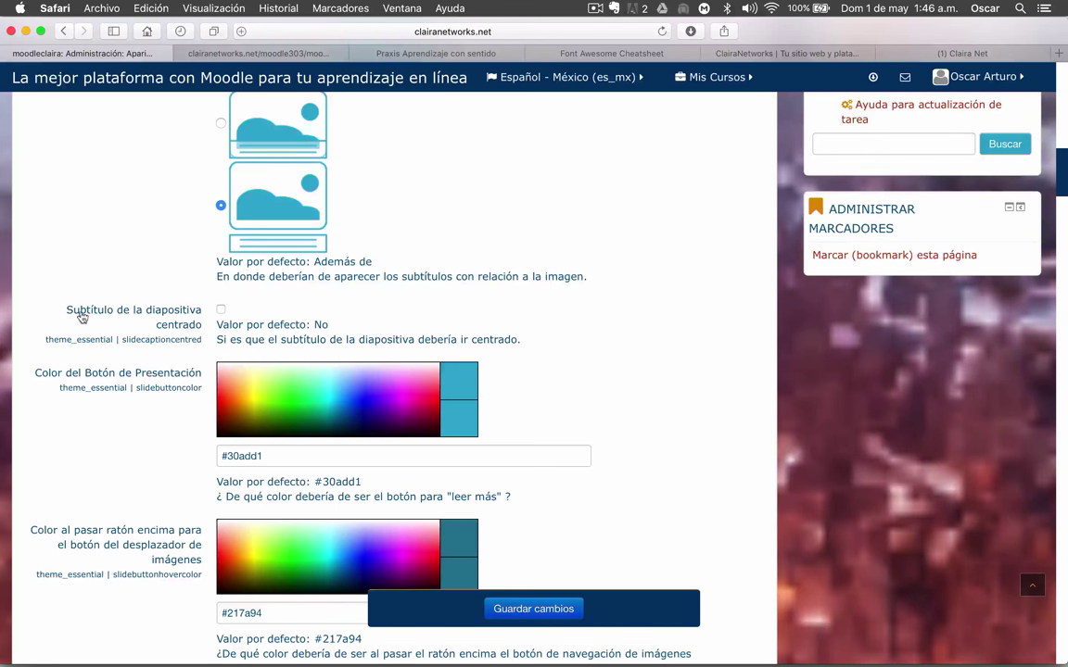
scroll(593, 334, down, 2)
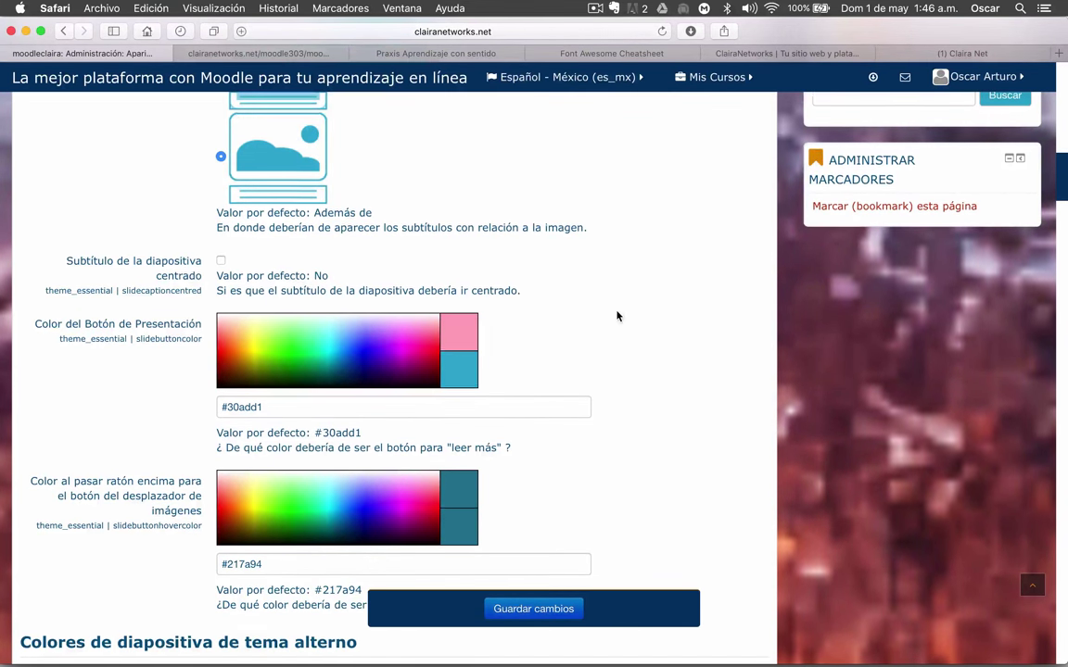
scroll(619, 315, down, 4)
scroll(618, 316, down, 3)
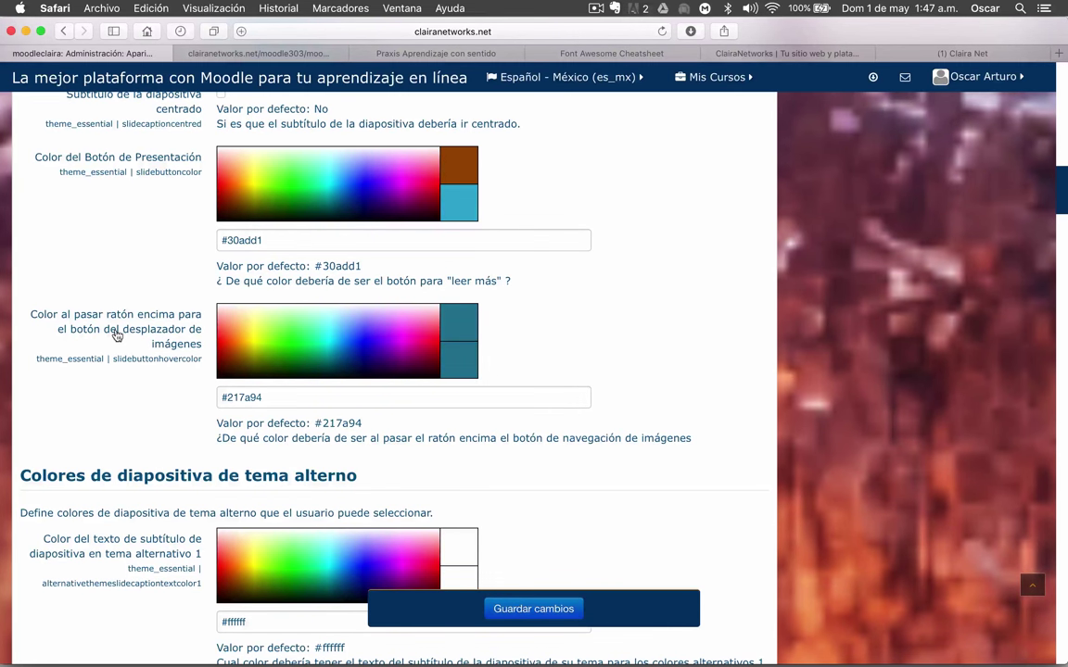
scroll(684, 374, down, 10)
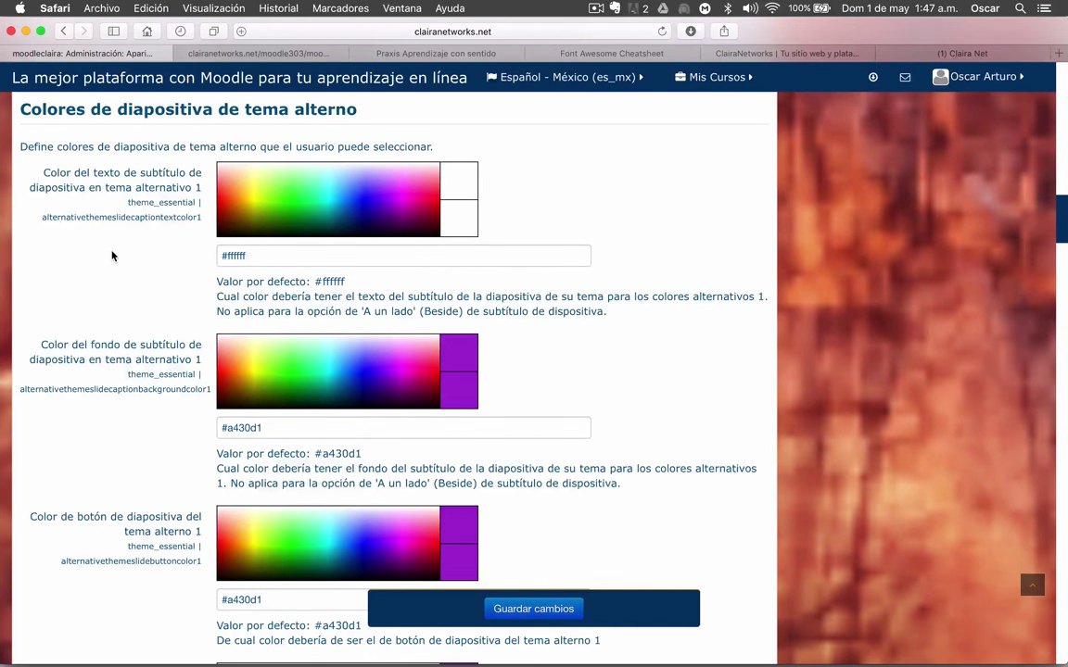
scroll(112, 255, down, 15)
scroll(112, 255, down, 20)
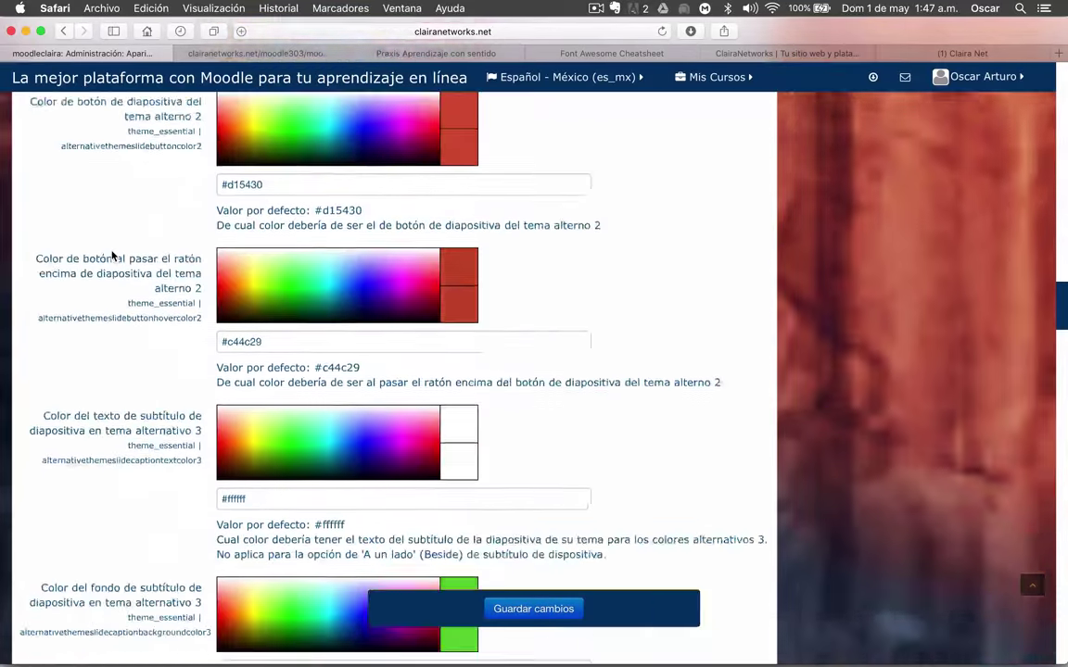
Enter "Imagen 1" as the title of the first carousel image.
scroll(112, 255, up, 15)
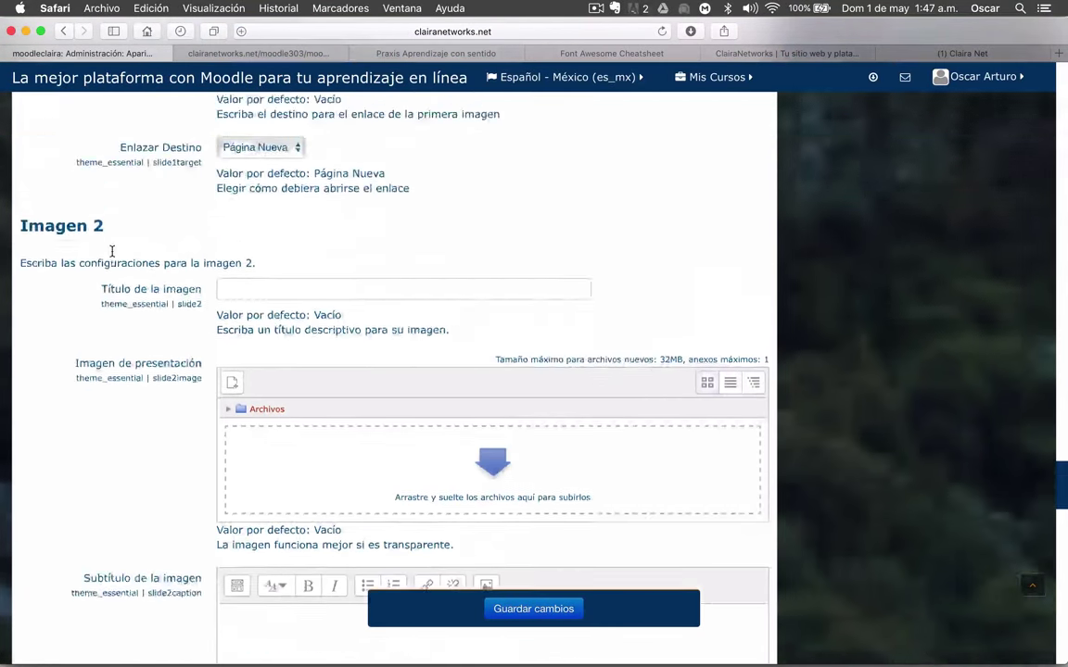
scroll(112, 251, up, 2)
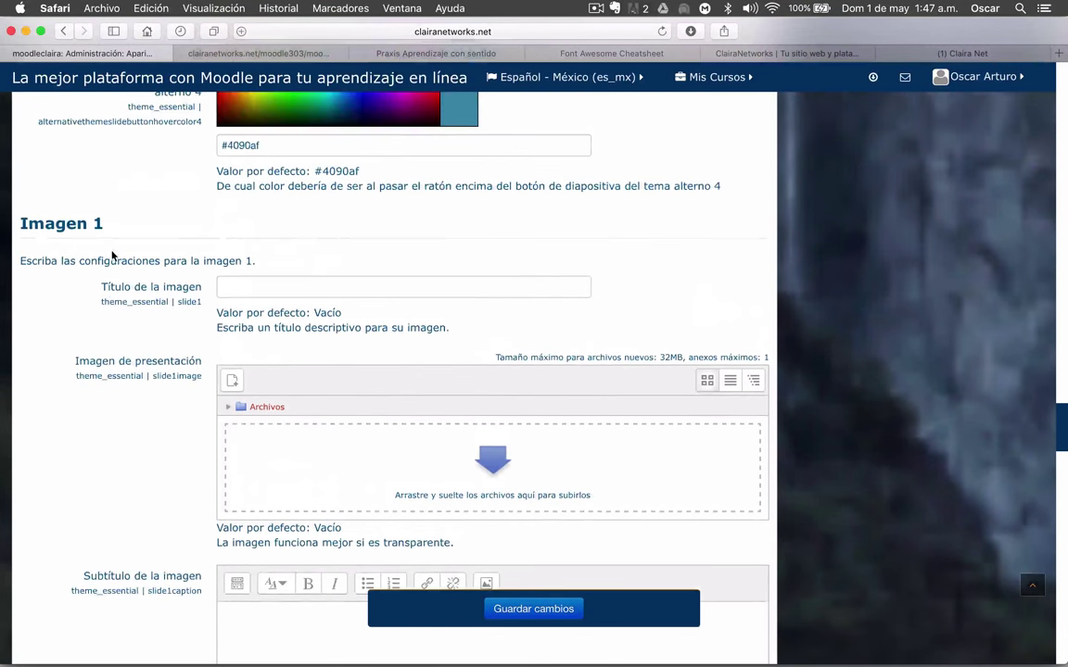
scroll(112, 251, down, 1)
scroll(113, 251, down, 2)
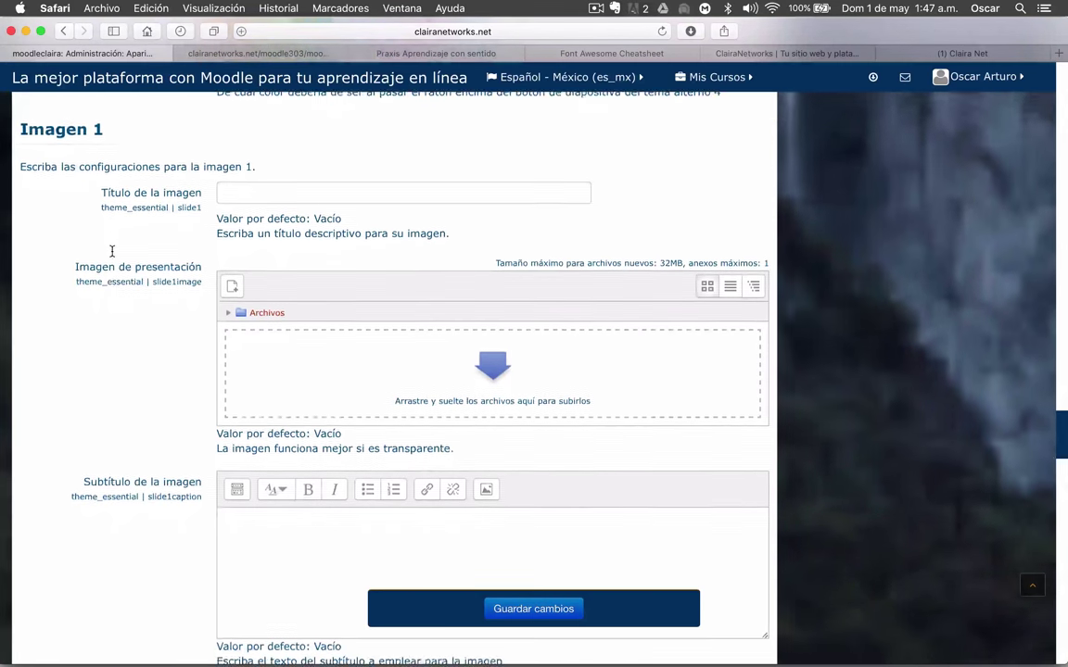
scroll(112, 252, up, 2)
click(268, 248)
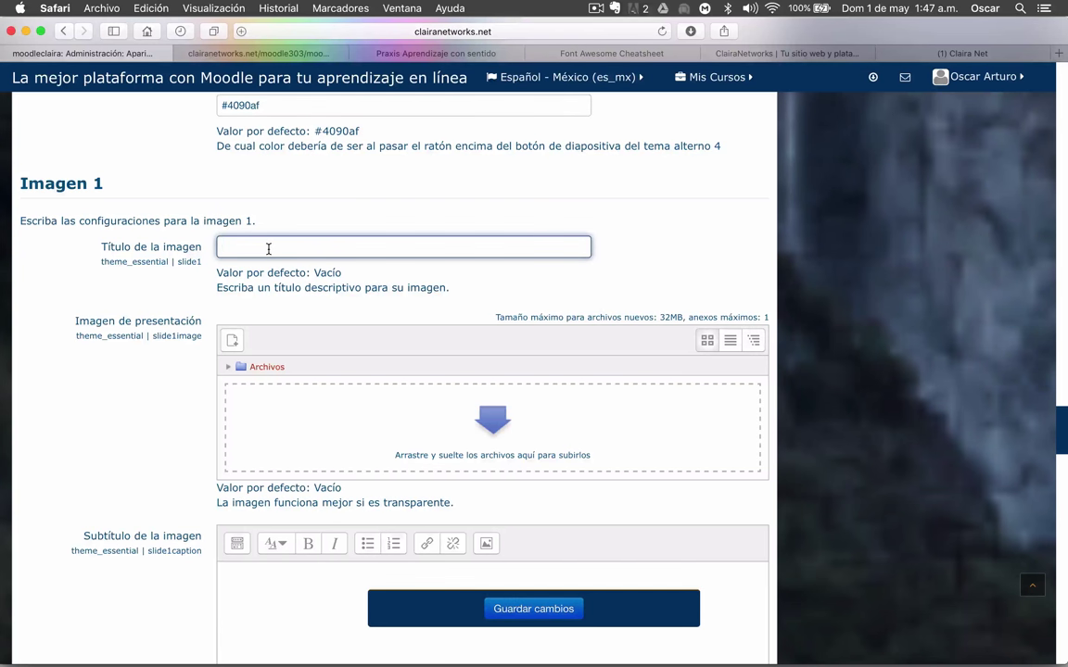
text(Imagen 1)
Upload clairaChangarrito1.jpg from the img folder as the presentation image of the first carousel slide.
scroll(159, 408, down, 2)
scroll(160, 408, down, 1)
click(514, 315)
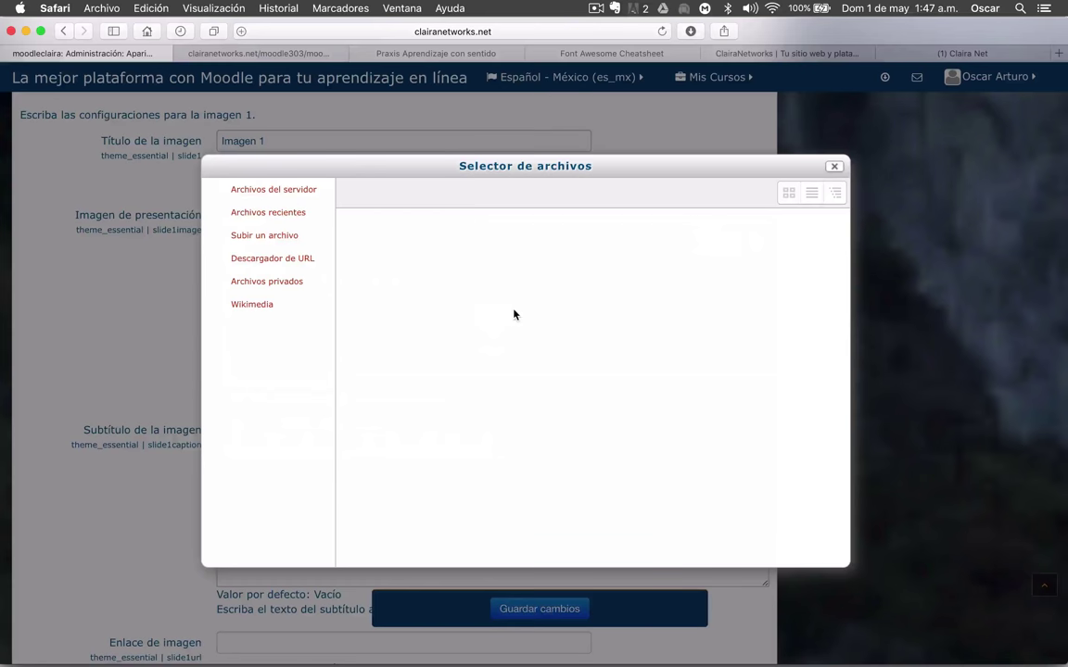
click(260, 237)
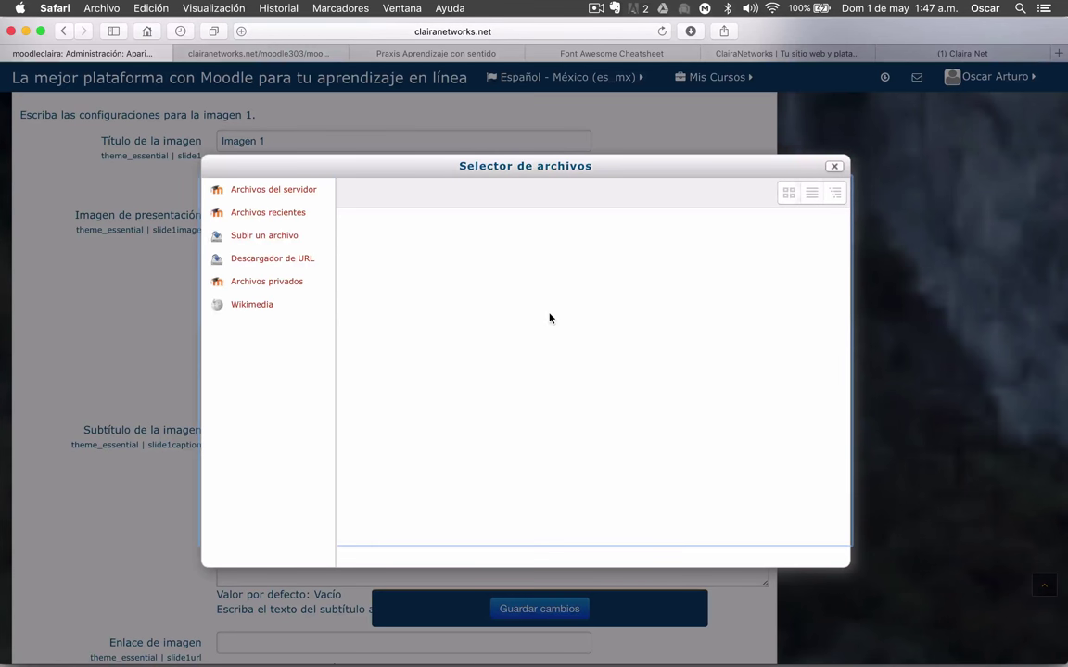
click(582, 271)
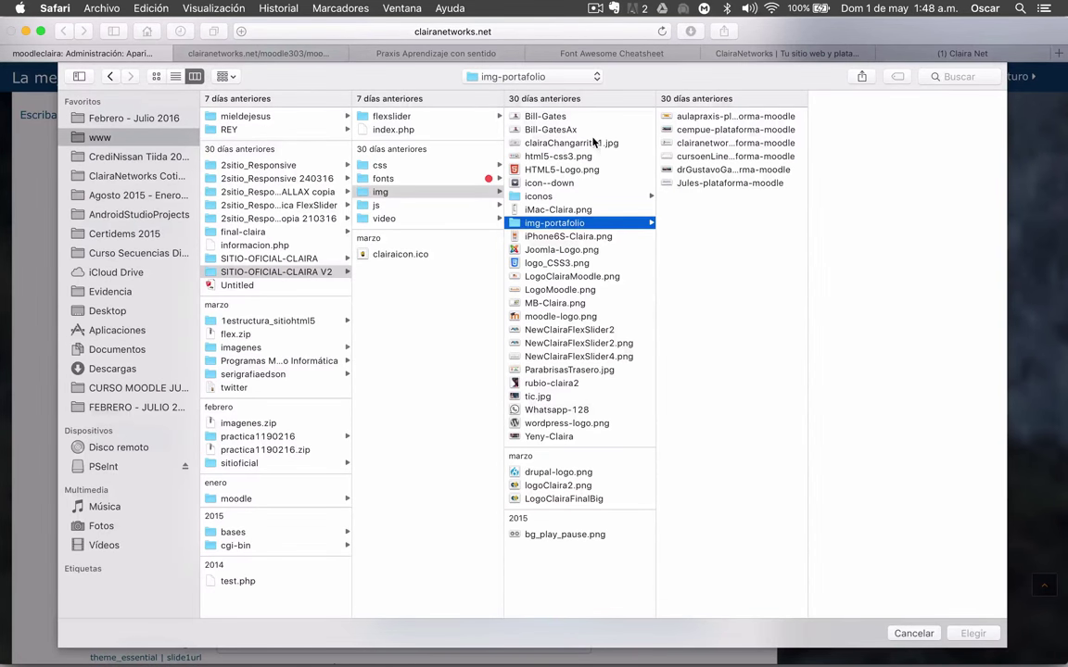
click(595, 141)
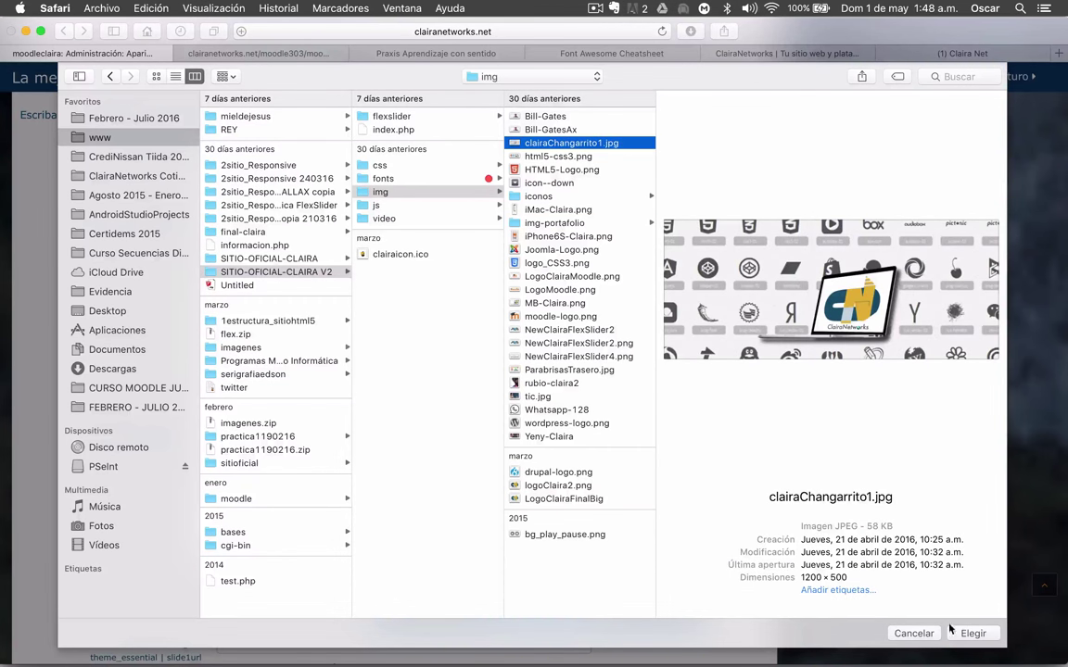
click(972, 635)
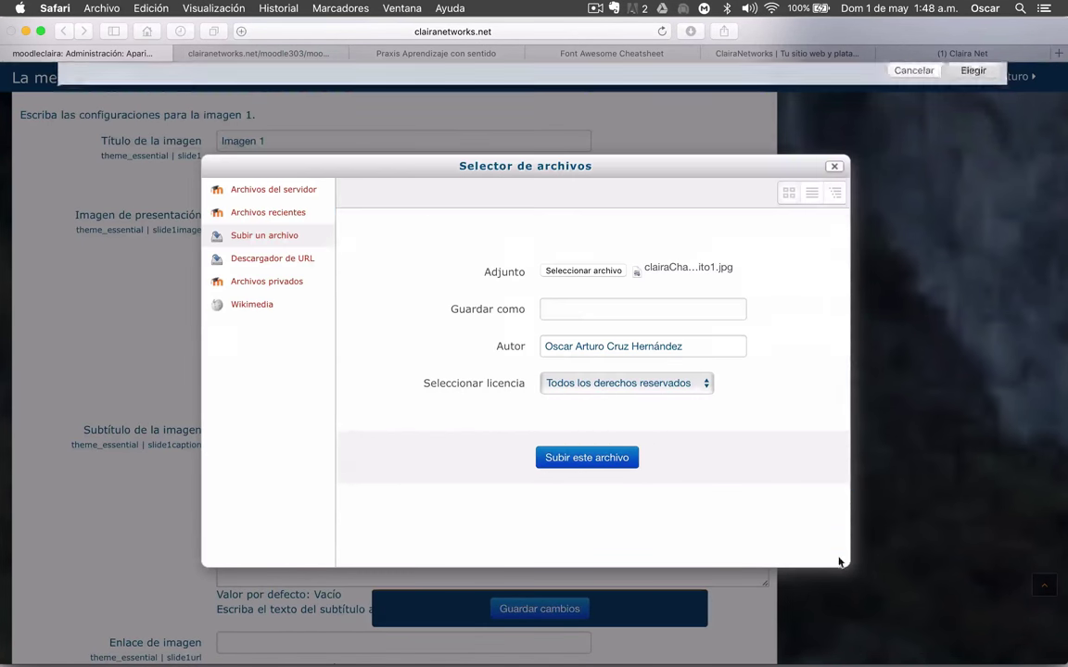
click(584, 457)
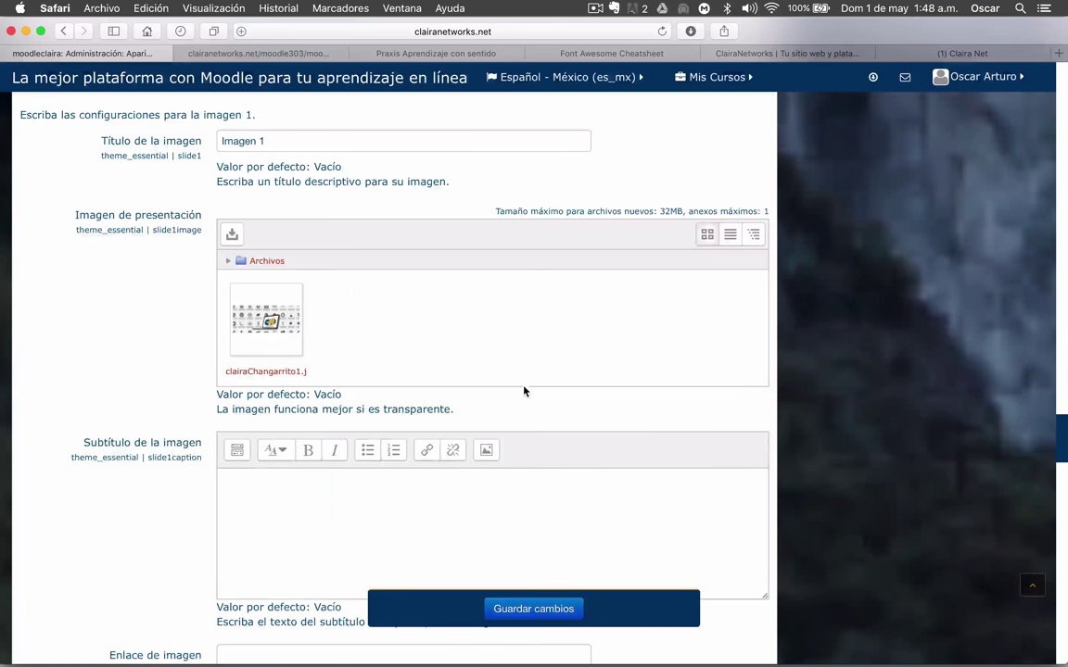
Enter "Servicio 1, asdfasdfasdfasdfasdfasdfasdf" as the caption text of the first carousel image.
scroll(183, 346, down, 3)
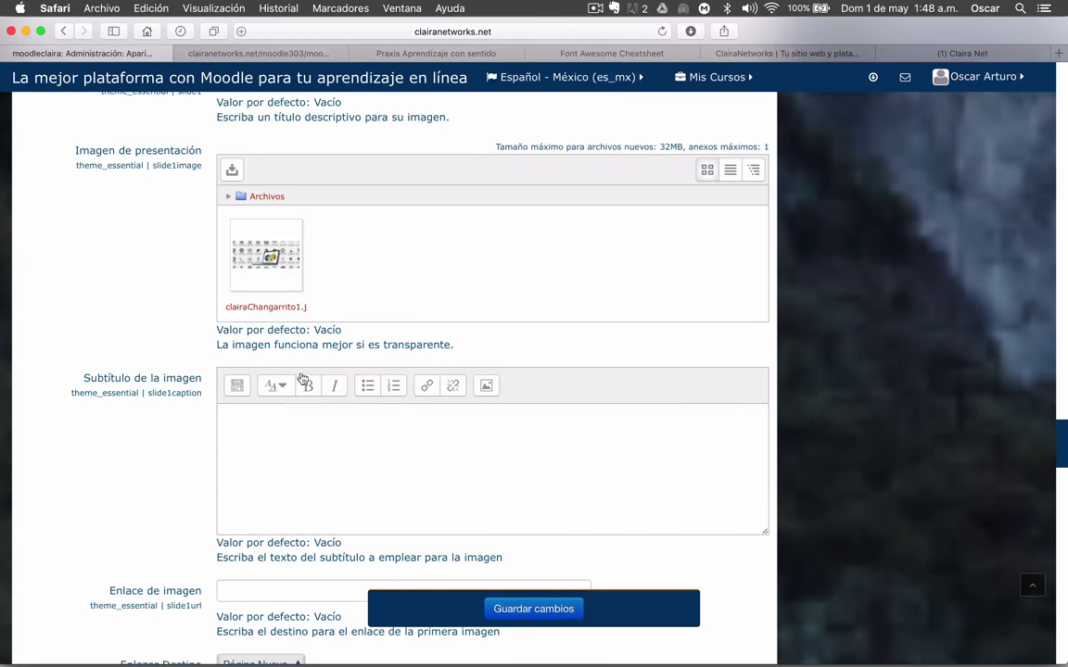
scroll(106, 335, up, 1)
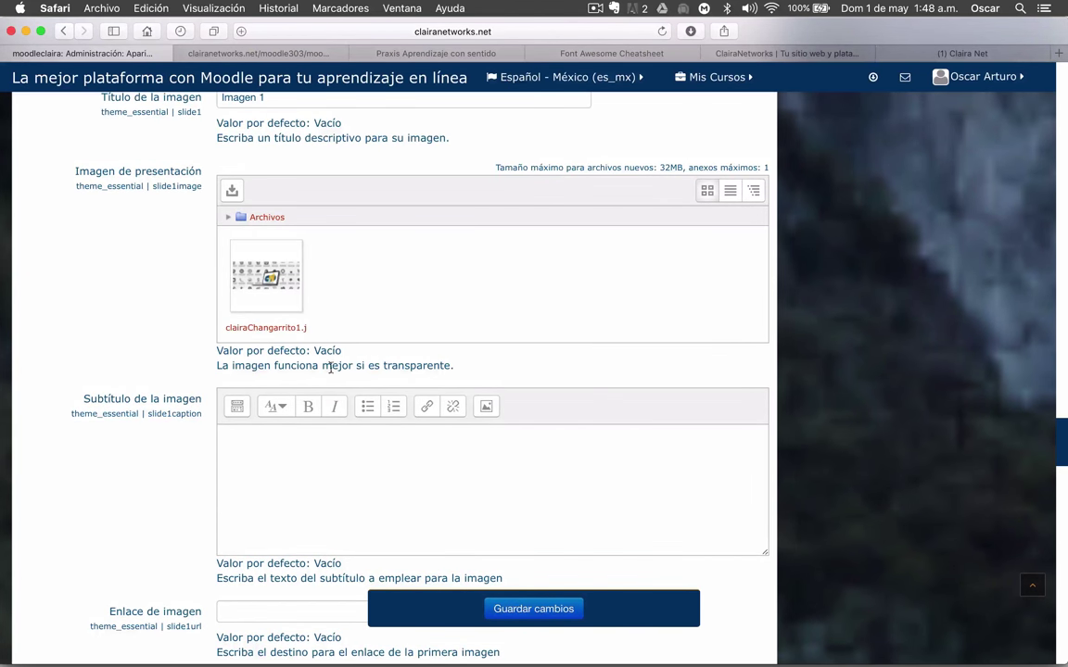
scroll(163, 315, down, 3)
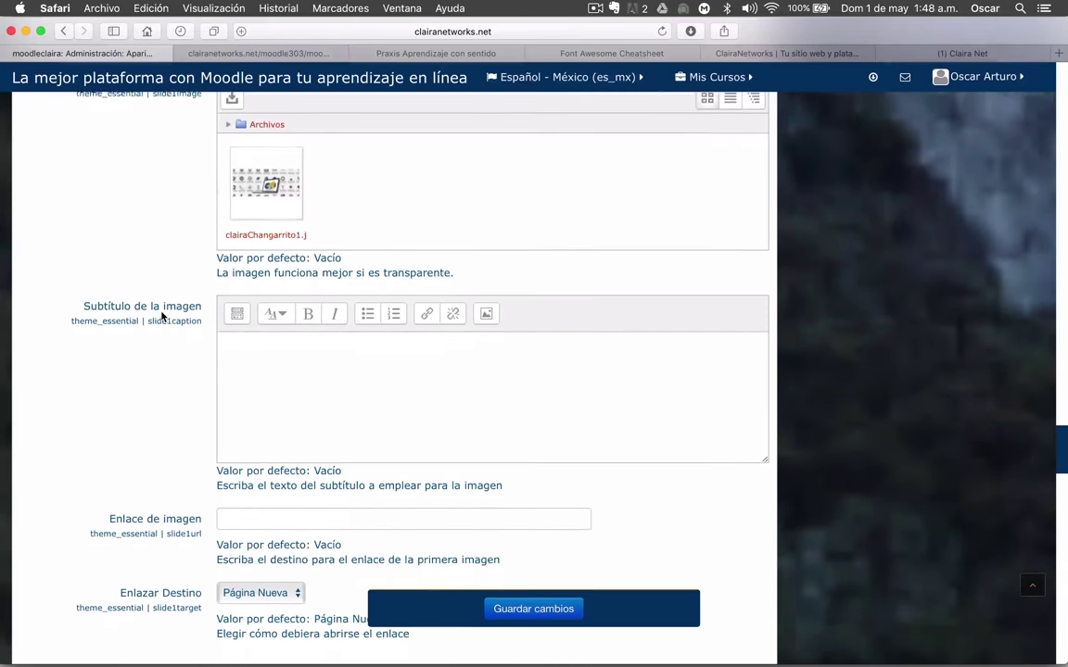
click(277, 372)
scroll(280, 375, up, 2)
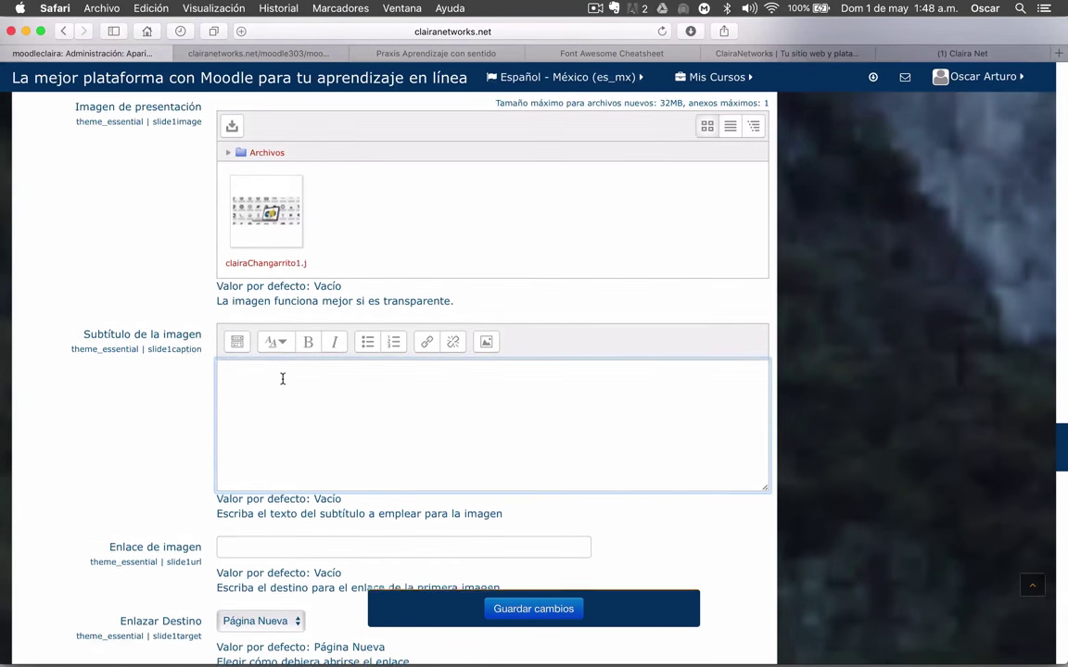
text(Ser)
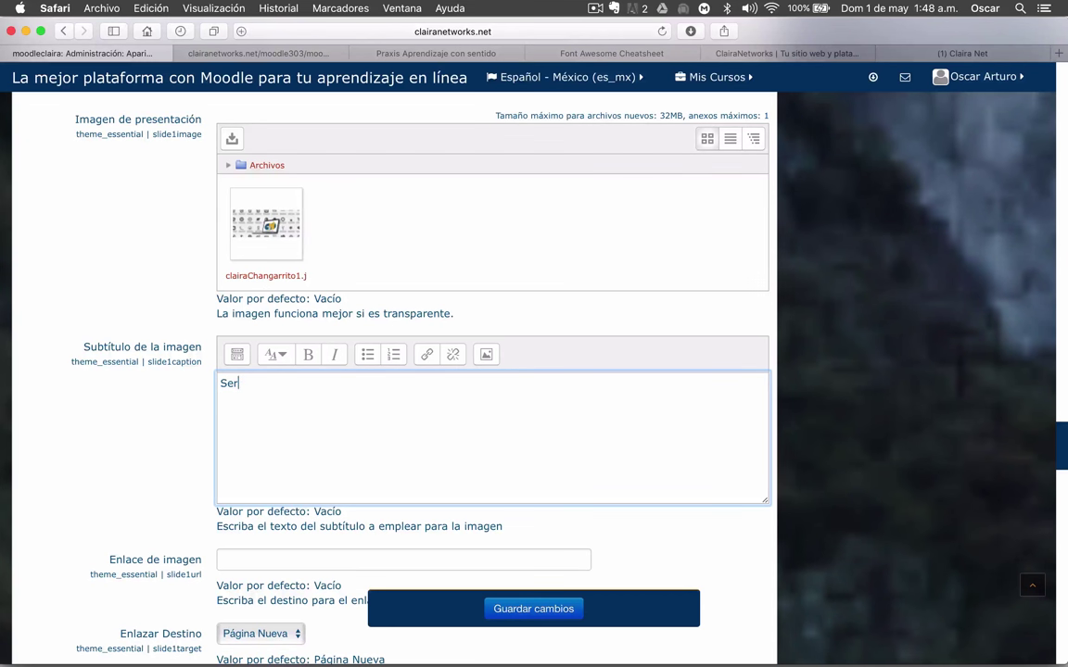
text(vicio 1, )
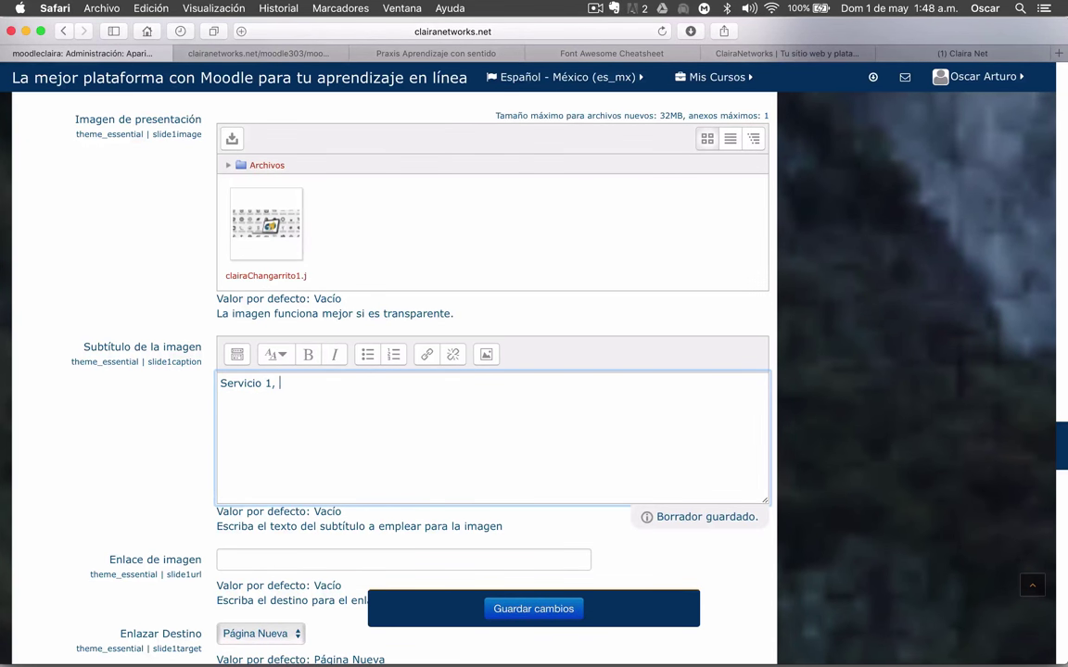
text(asdfasdfasdfasdfas)
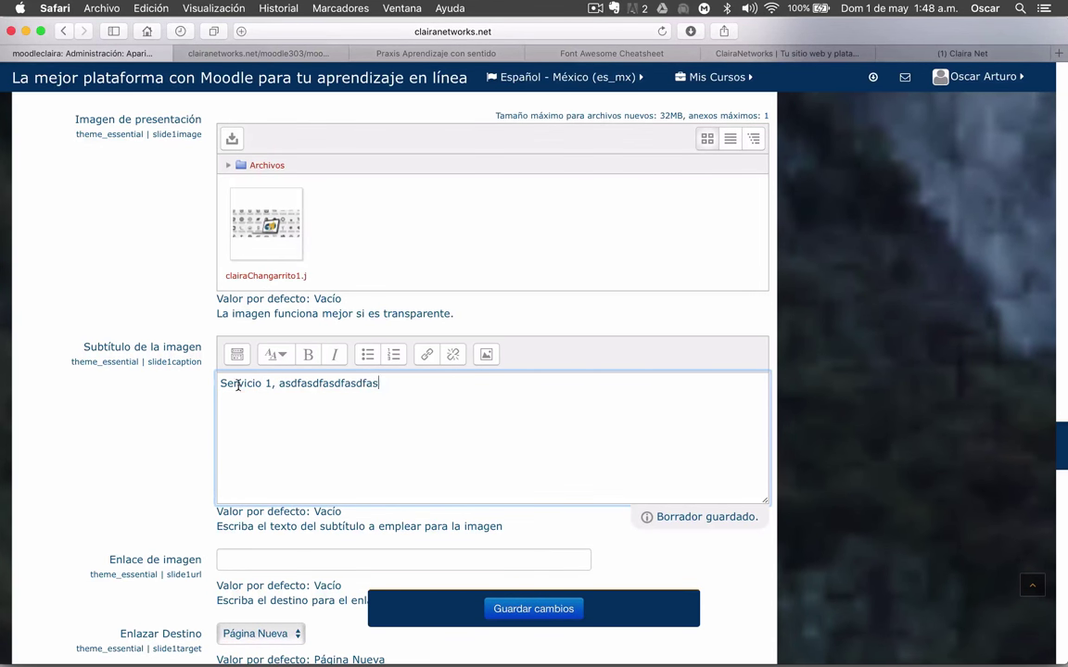
text(dfasdfasdf)
scroll(155, 431, down, 5)
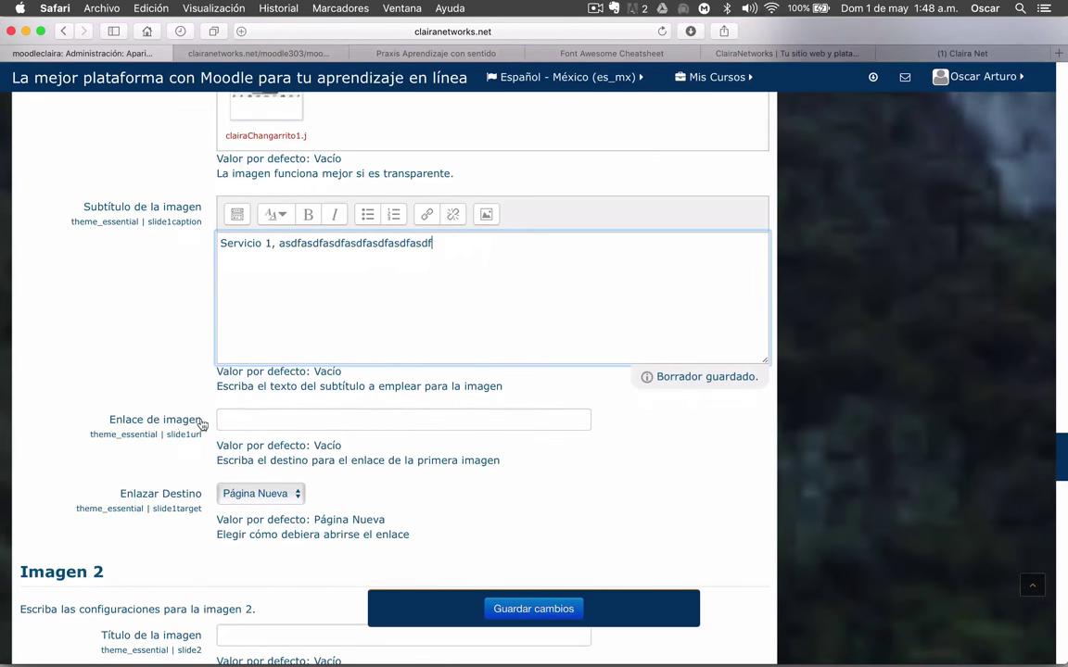
click(256, 422)
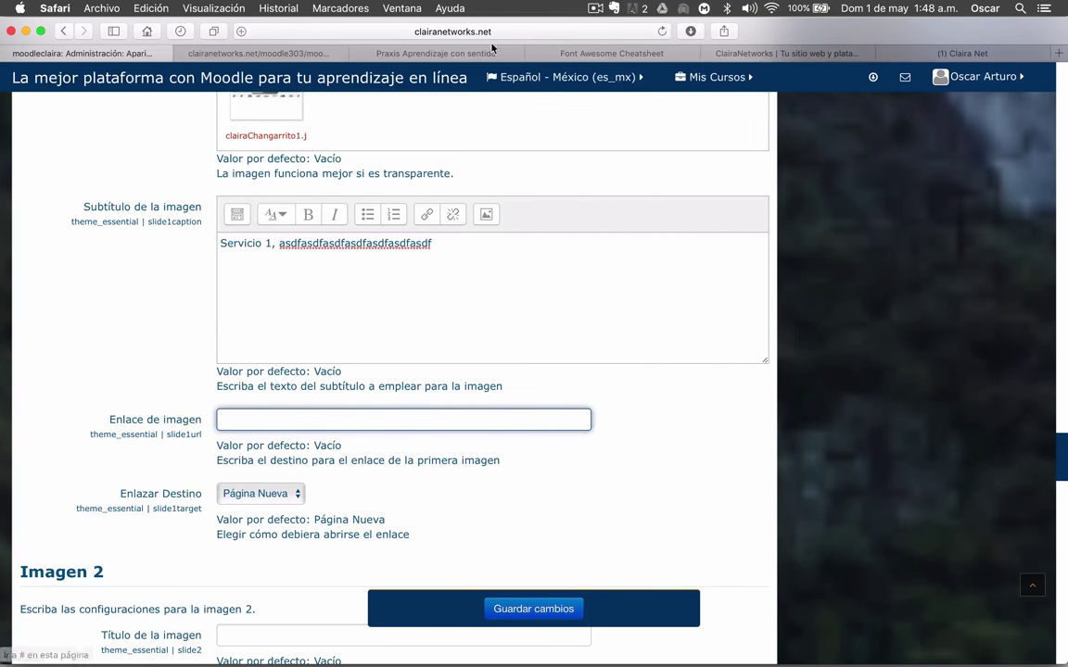
click(794, 58)
click(694, 97)
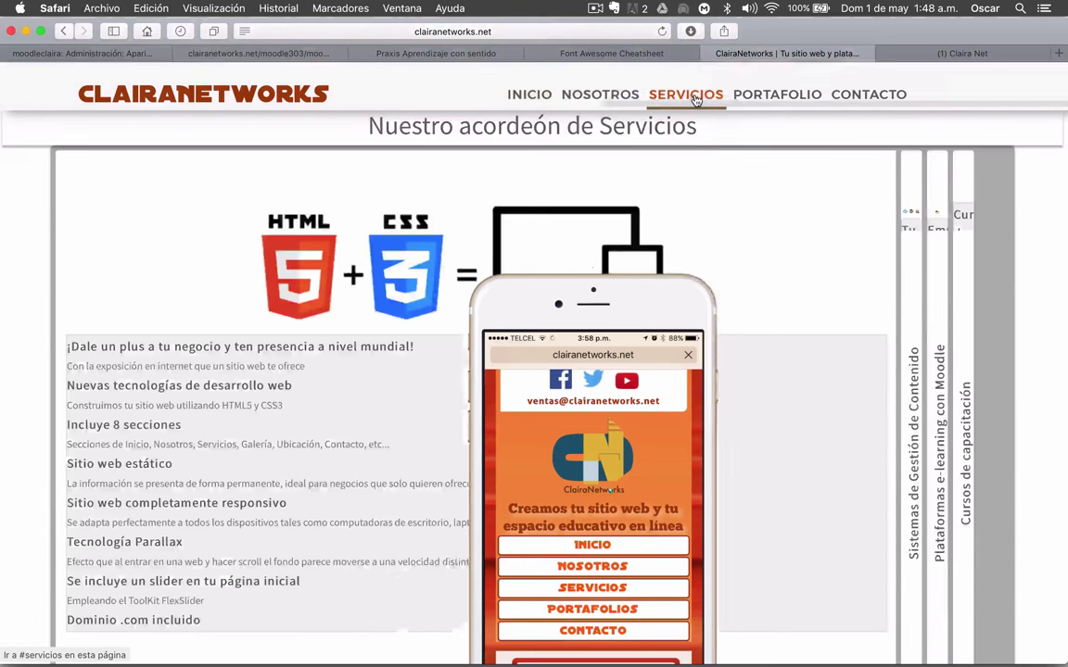
click(71, 378)
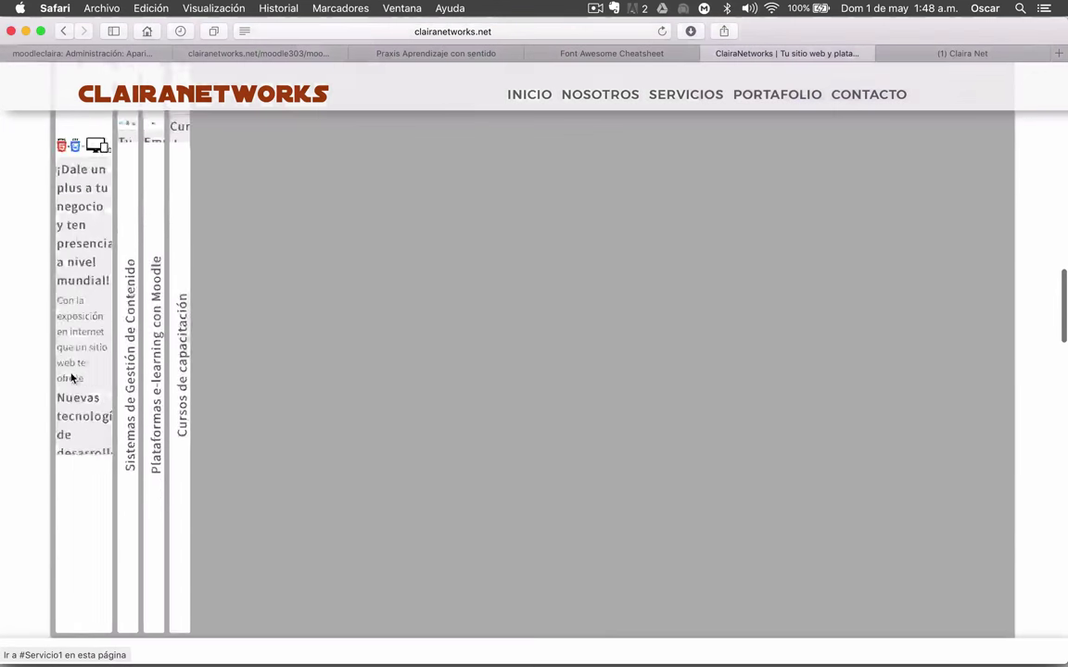
click(505, 31)
key(super+c)
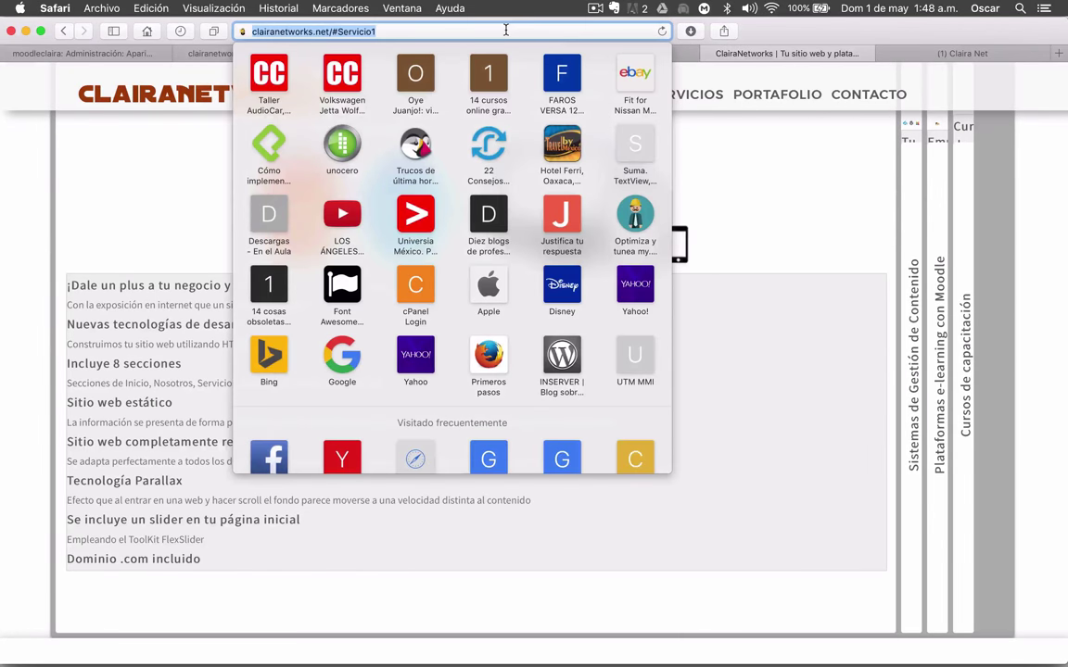
click(74, 53)
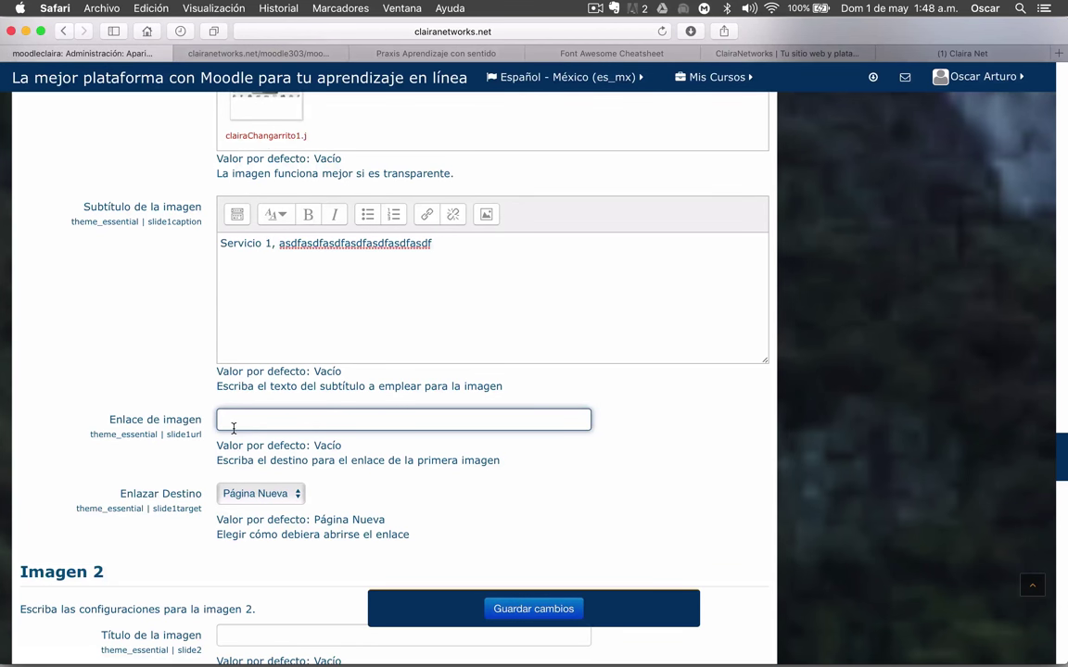
key(super+v)
Choose Página Nueva as the link target of the first carousel image.
scroll(102, 389, down, 3)
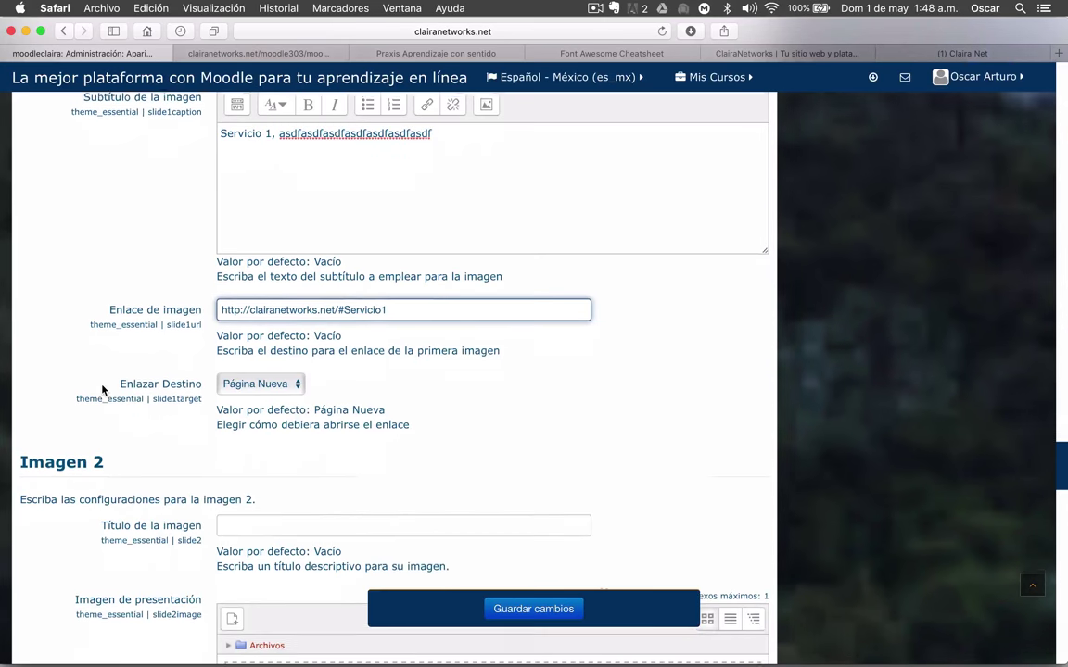
click(296, 381)
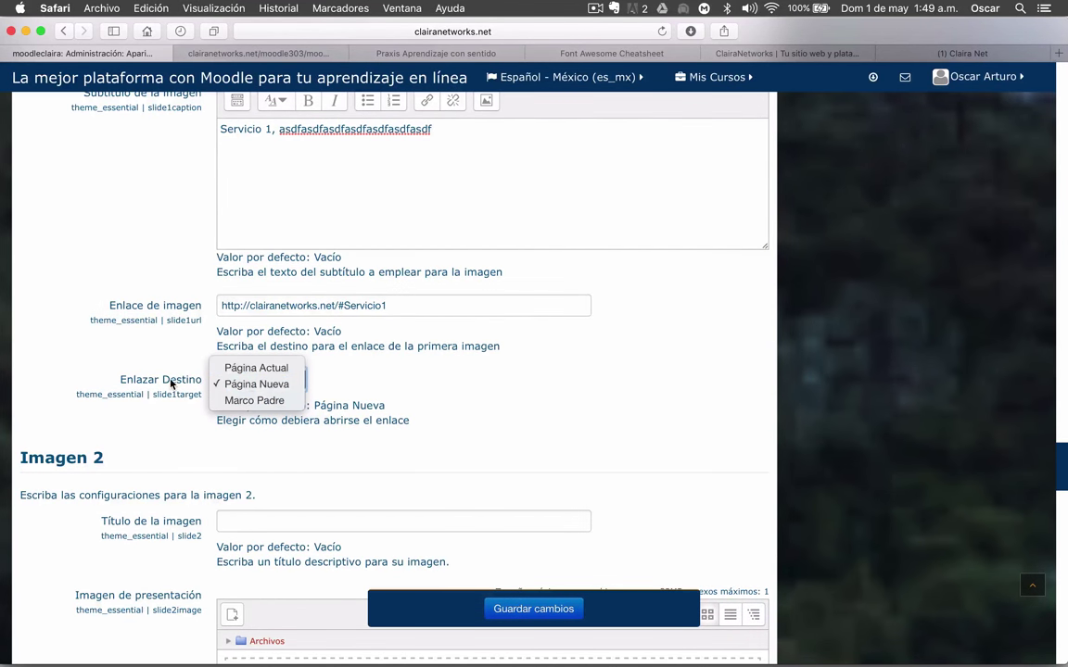
click(289, 385)
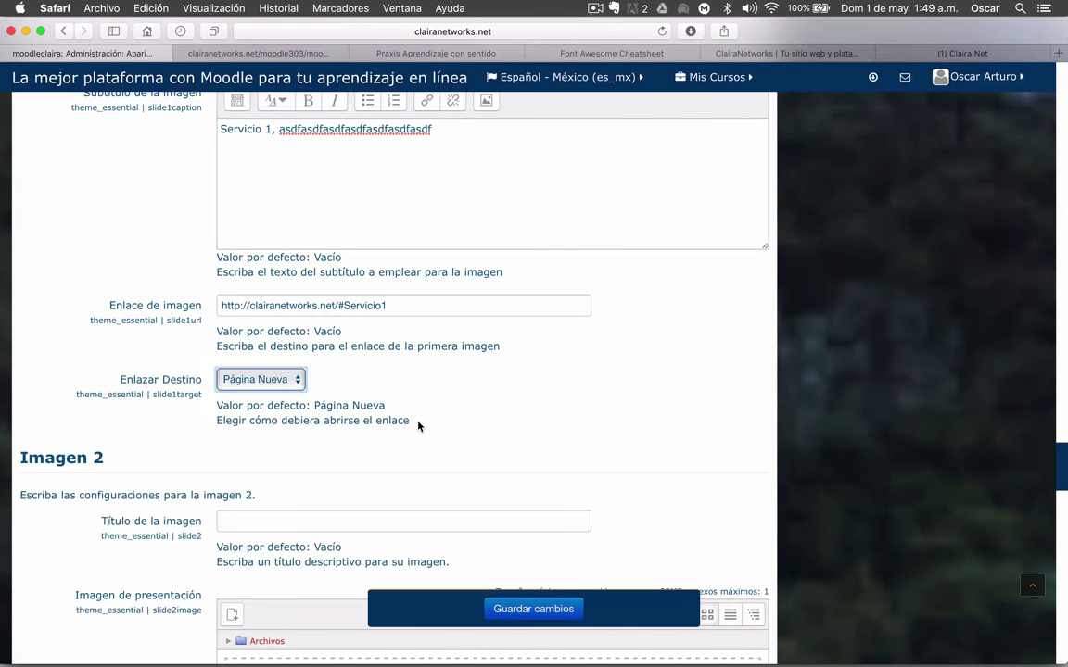
Enter "Imagen 2" as the title of the second carousel image.
scroll(418, 426, down, 2)
scroll(84, 349, down, 5)
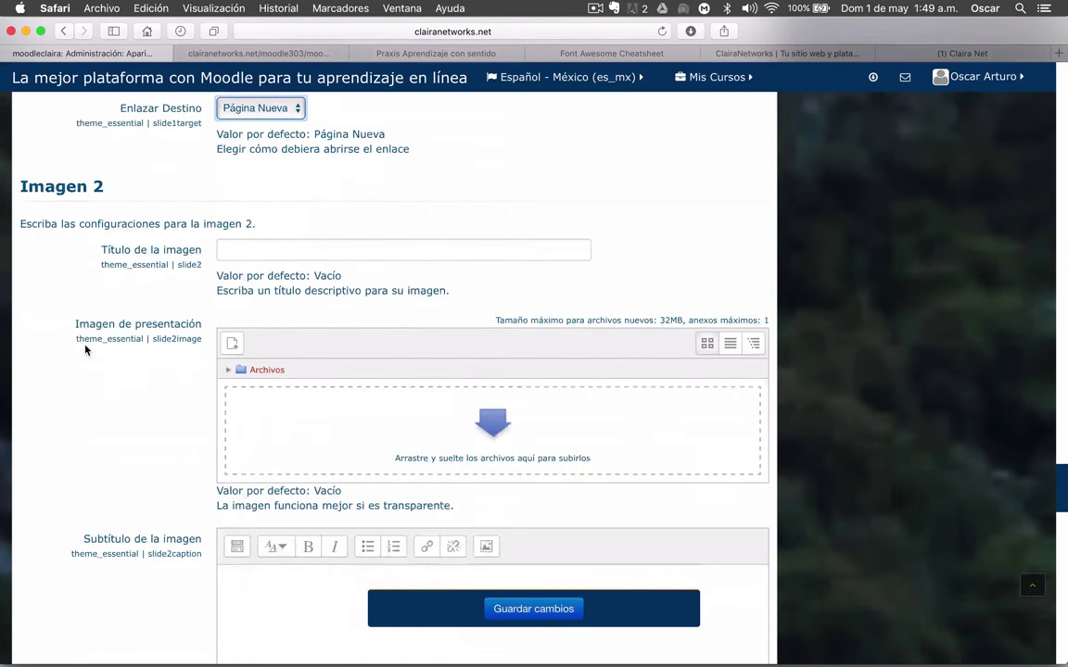
click(249, 236)
text(Imag)
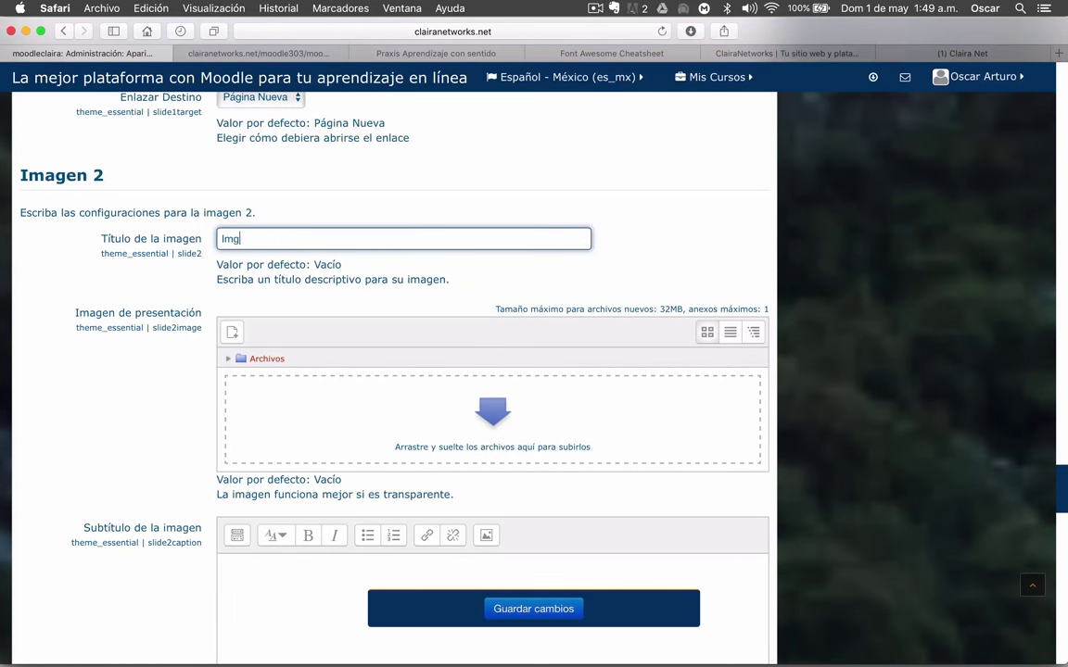
text(en 2)
Preview candidate pictures in the img folder and upload ParabrisasTrasero.jpg as the second slide's presentation image.
click(510, 448)
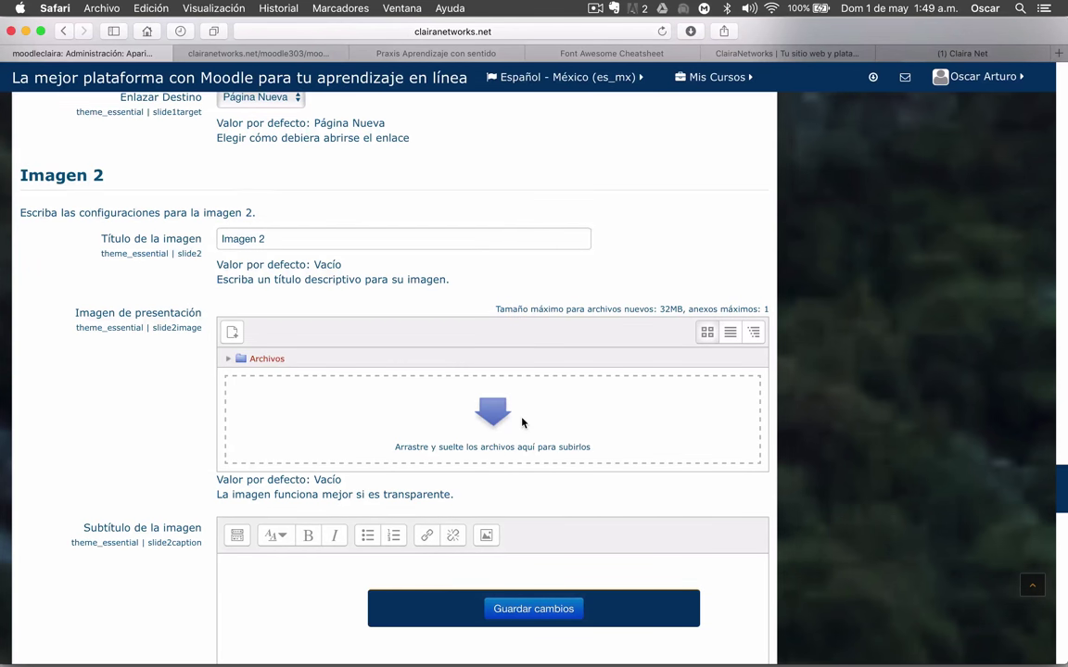
click(522, 422)
click(267, 237)
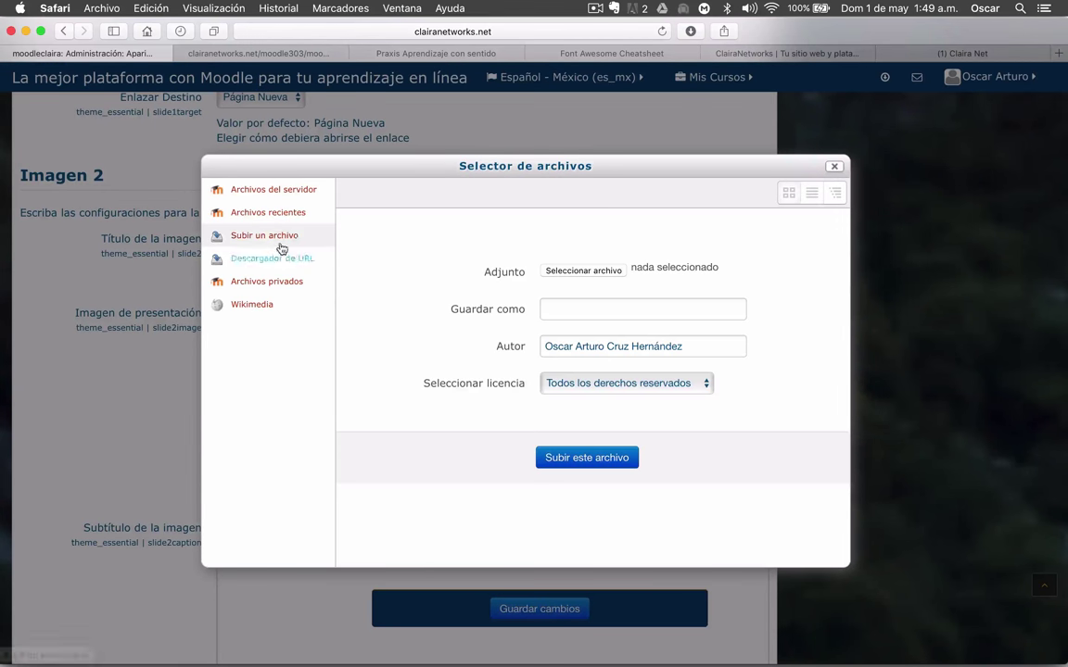
click(573, 271)
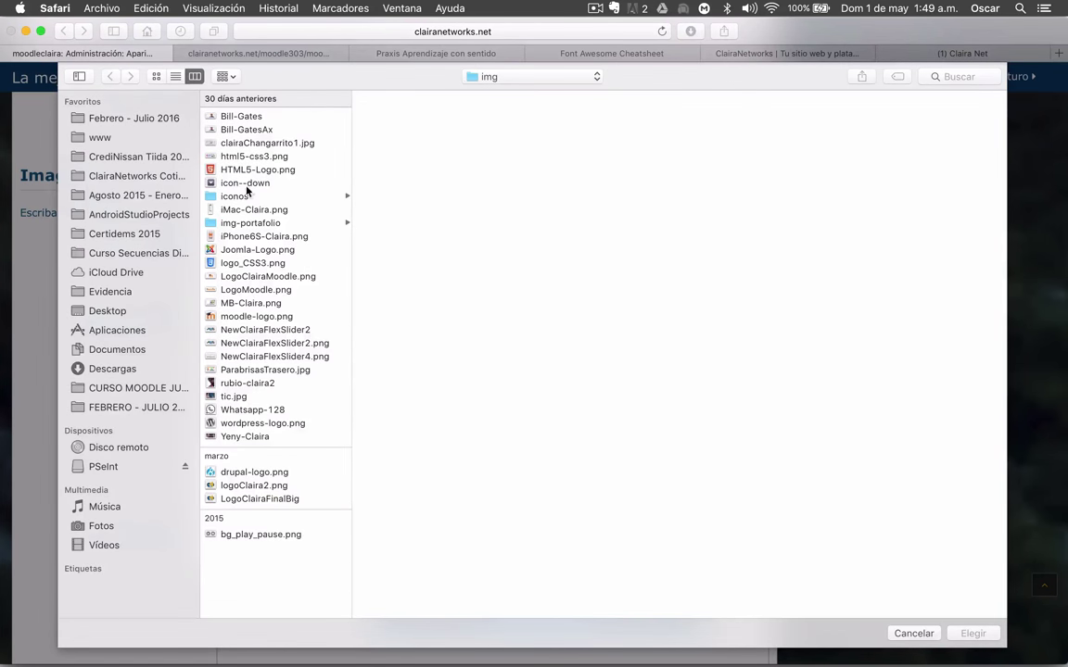
click(250, 291)
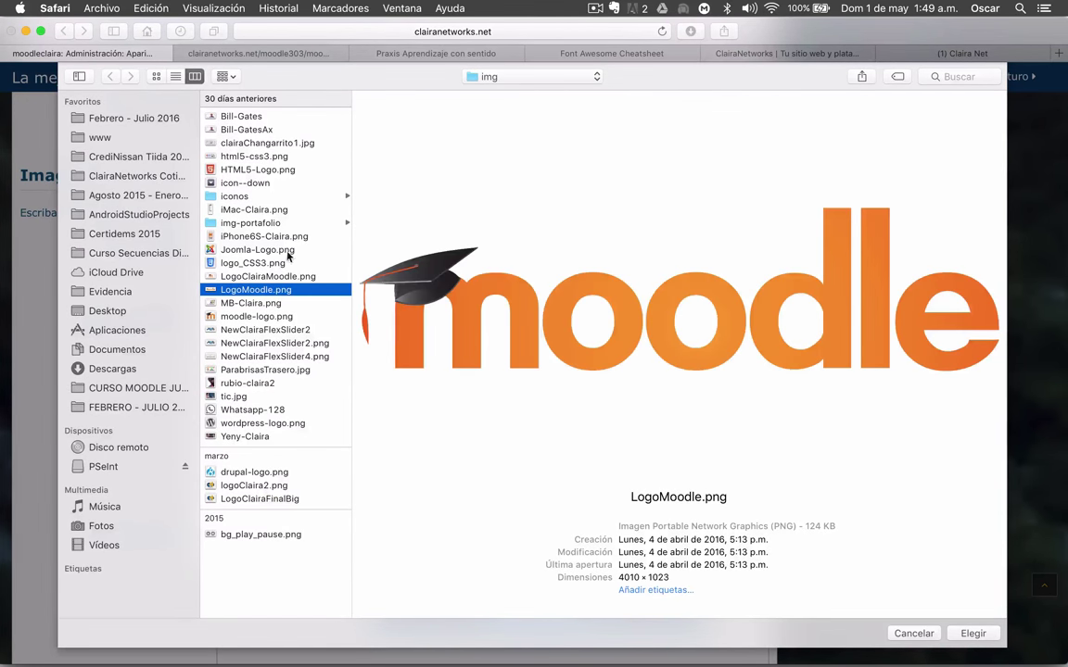
click(248, 223)
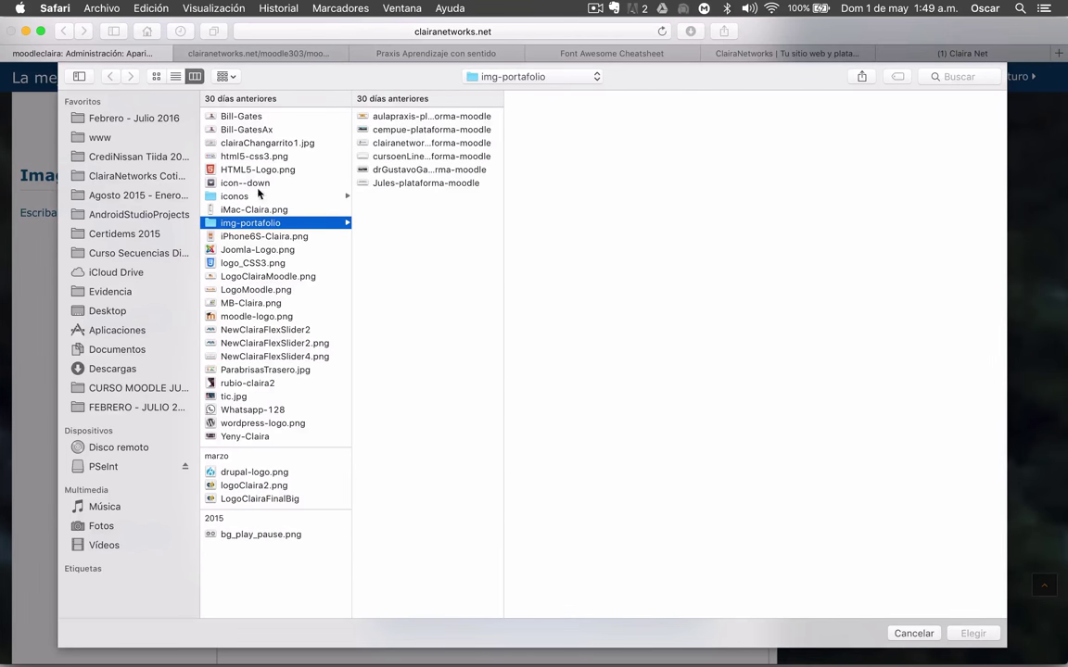
click(254, 158)
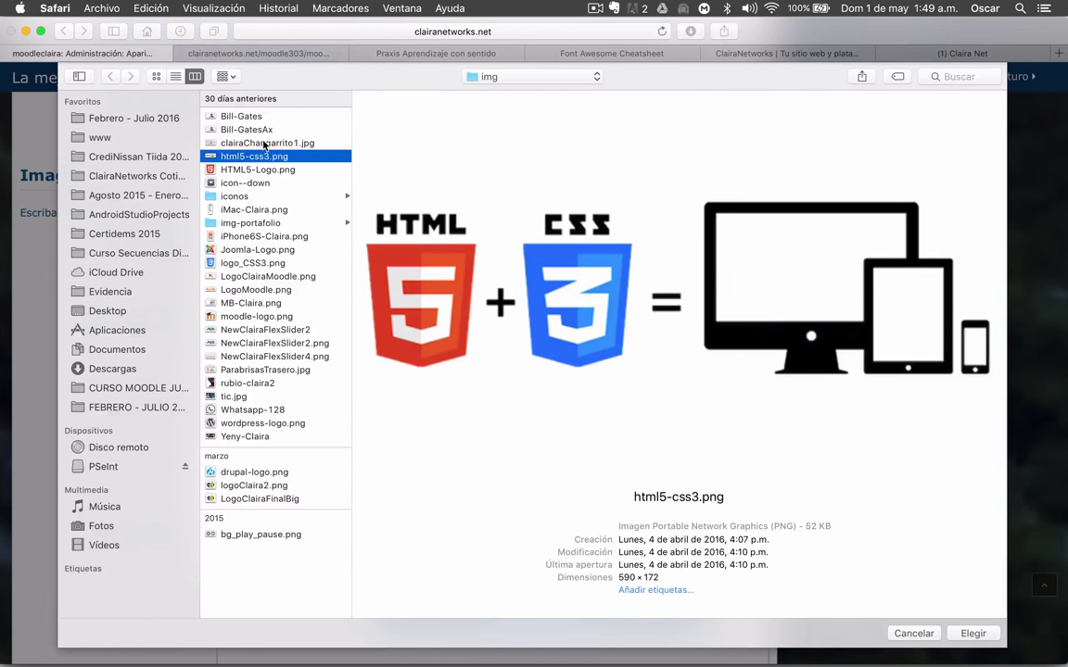
click(264, 143)
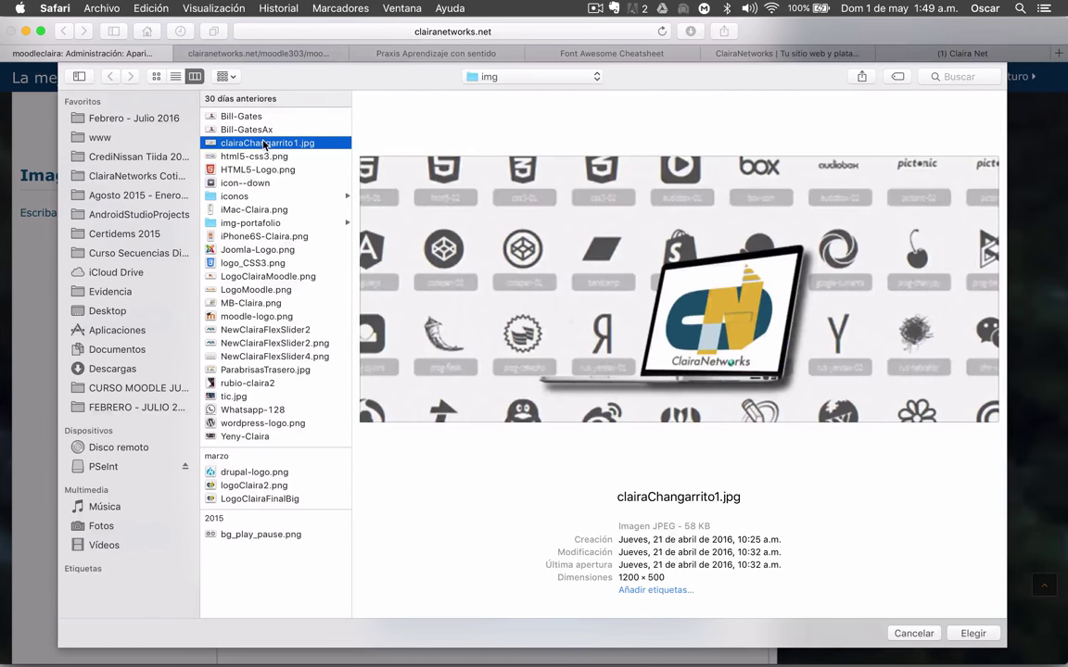
click(248, 369)
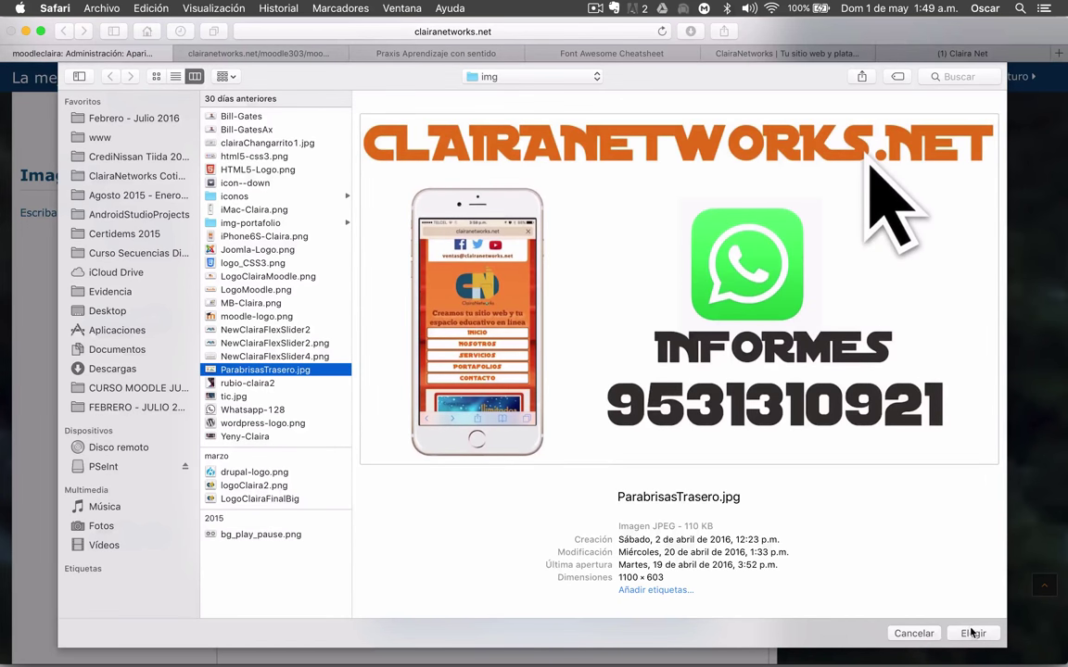
click(973, 633)
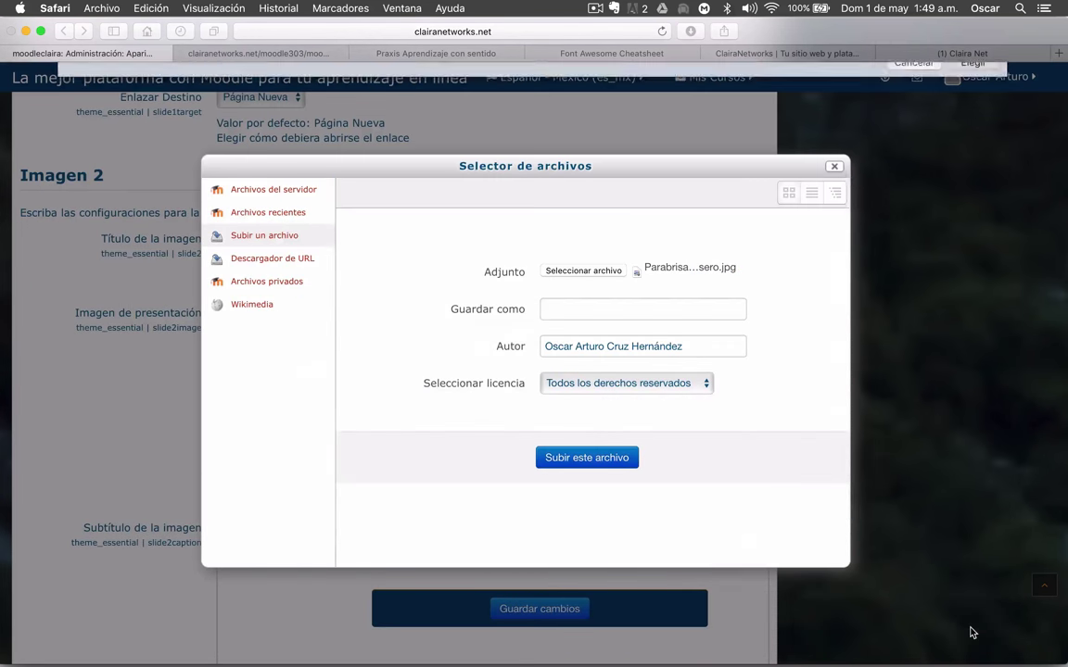
click(563, 459)
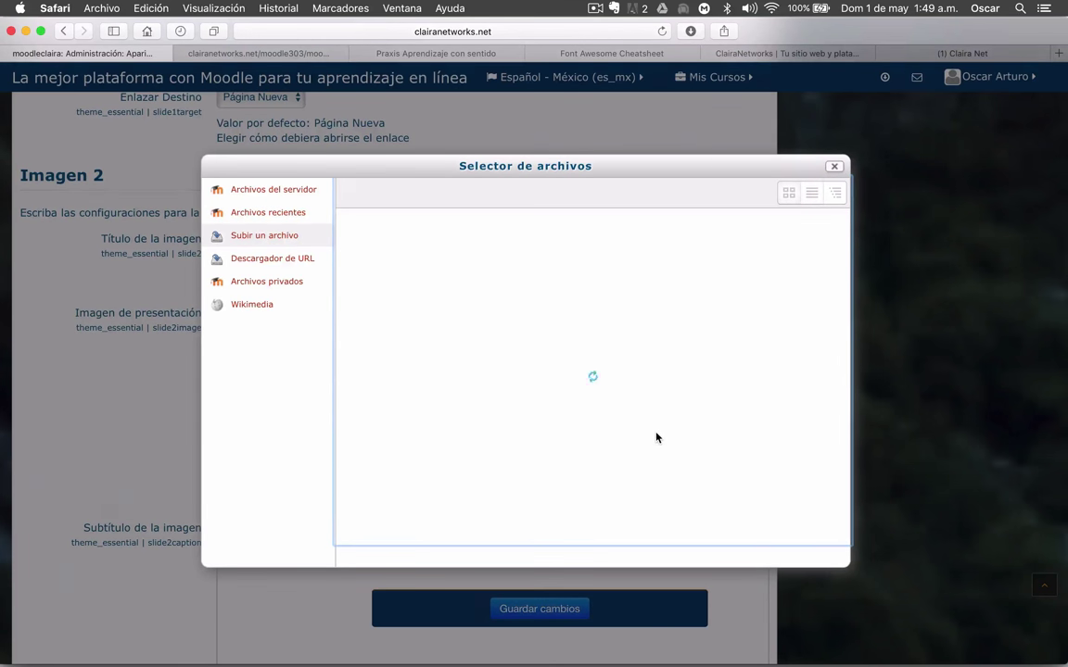
scroll(425, 445, down, 3)
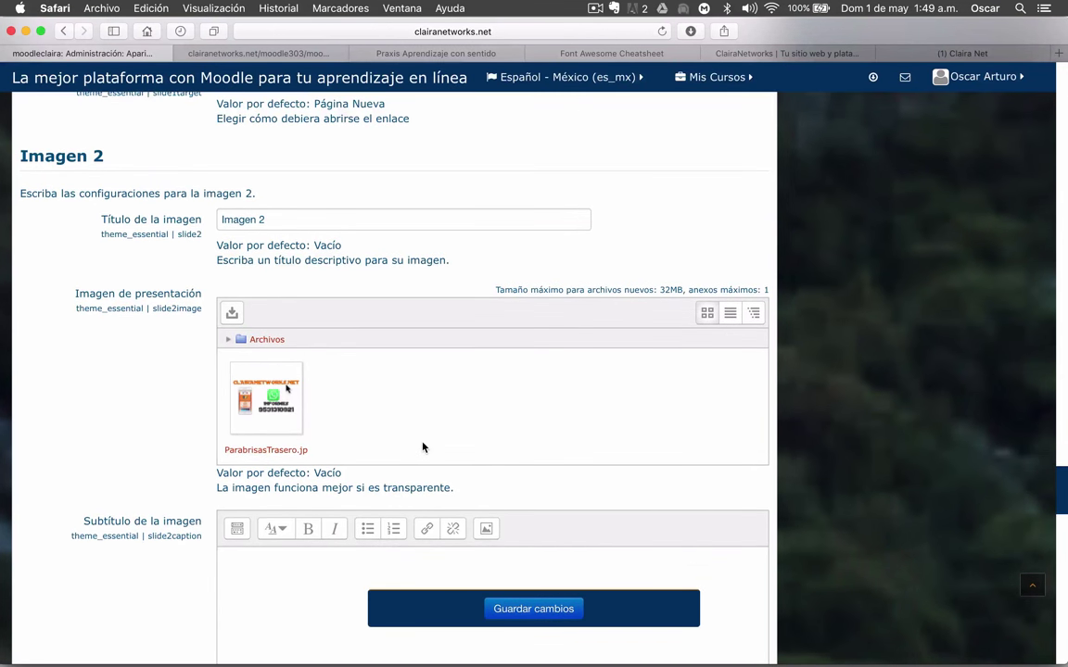
Enter "Contáctanos por vía whatsapp" as the caption of the second carousel image.
click(334, 484)
text(Contáctano)
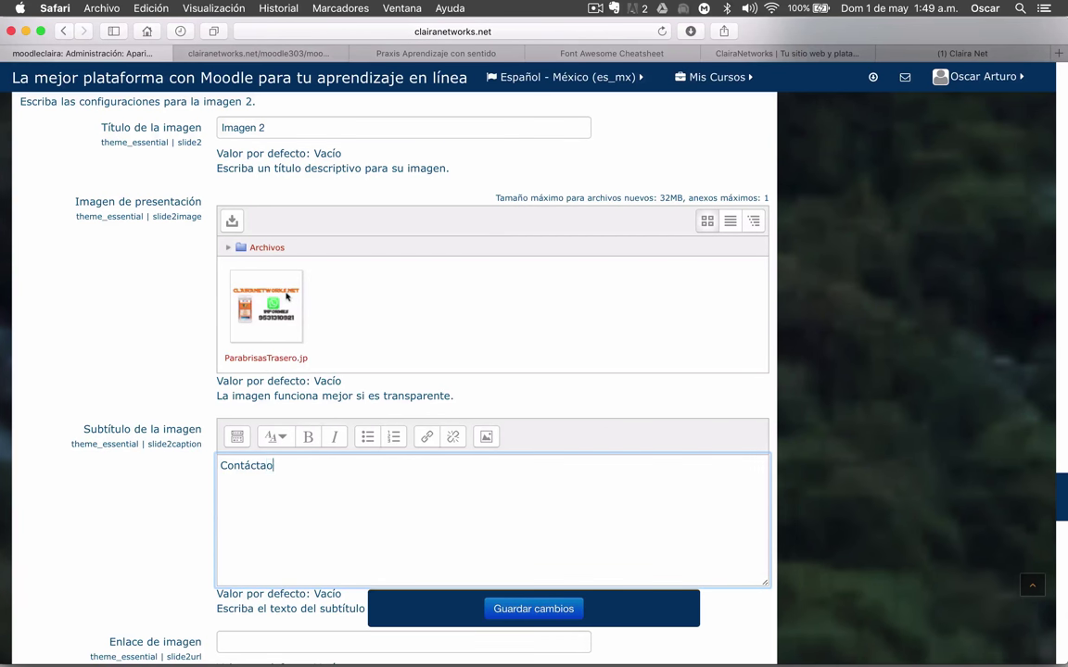
key(BackSpace)
text(nos por vía whatsapp)
triple_click(317, 466)
scroll(317, 466, down, 5)
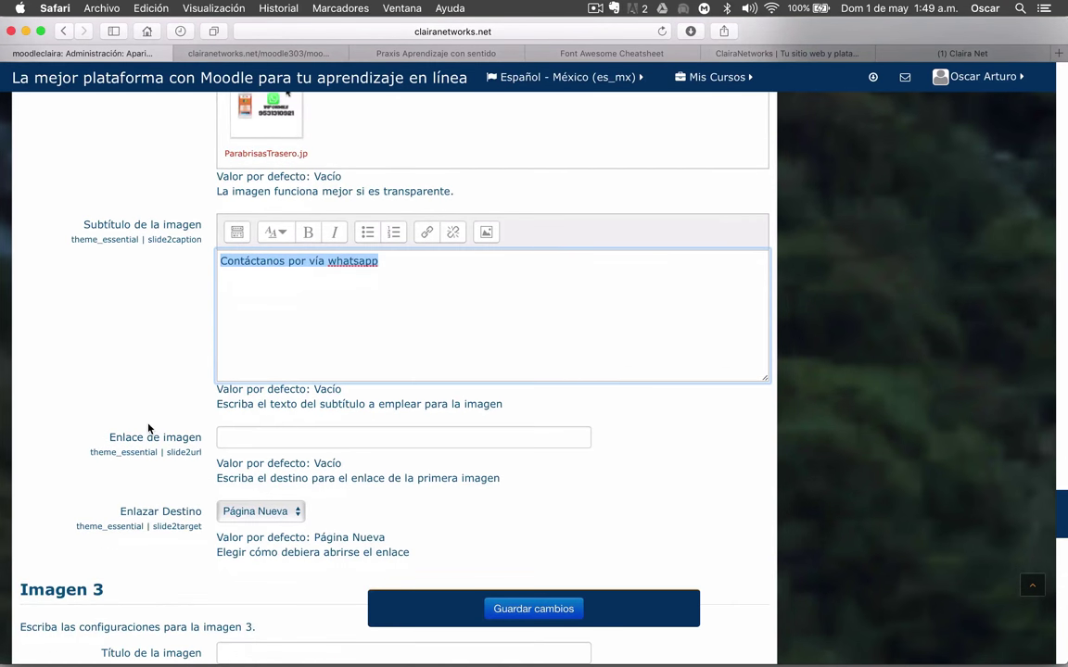
click(254, 428)
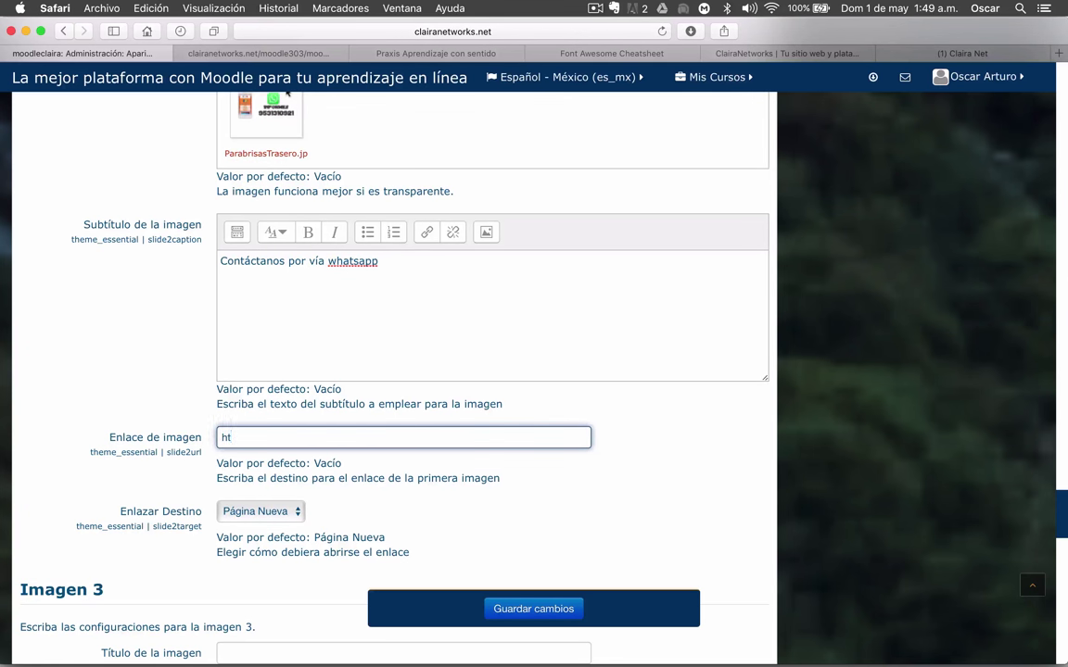
text(//google.com)
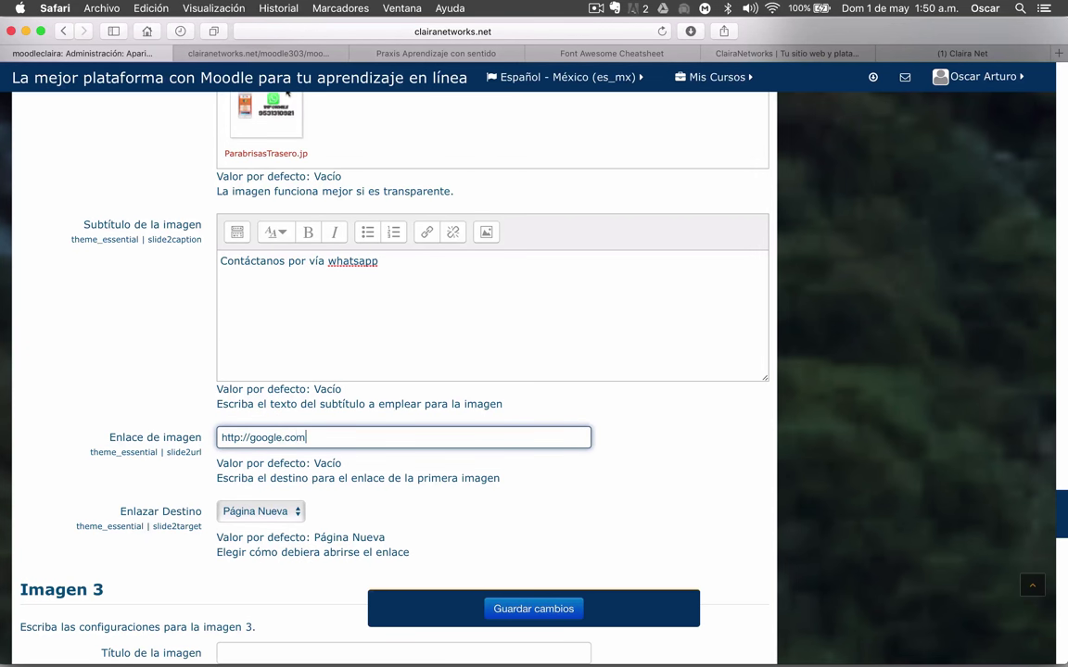
scroll(111, 389, down, 3)
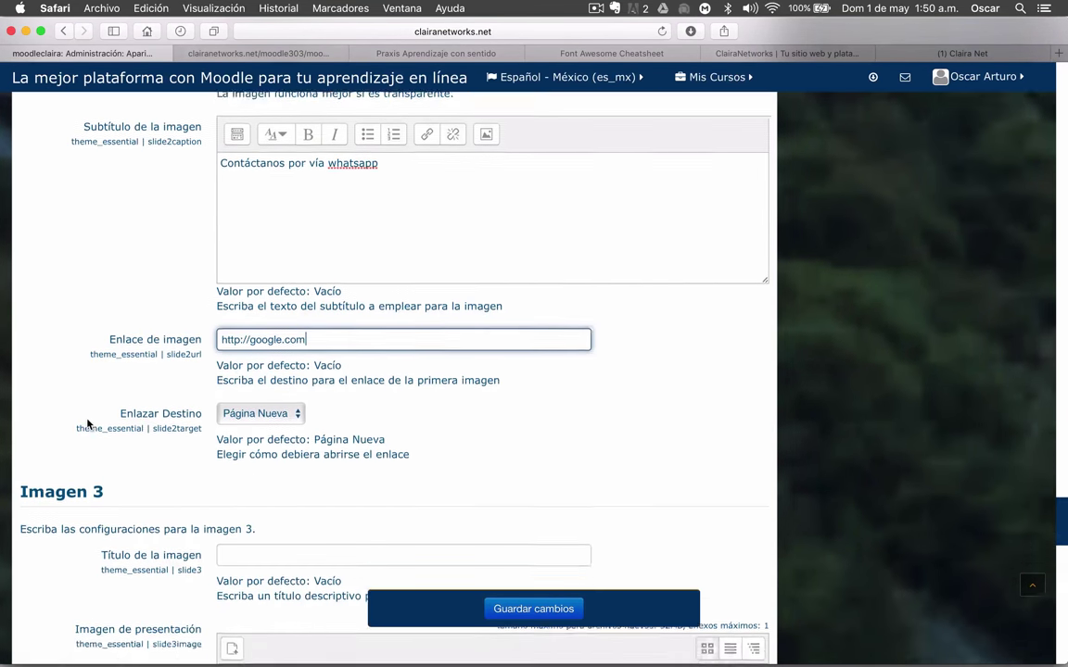
scroll(88, 424, down, 20)
scroll(89, 423, down, 15)
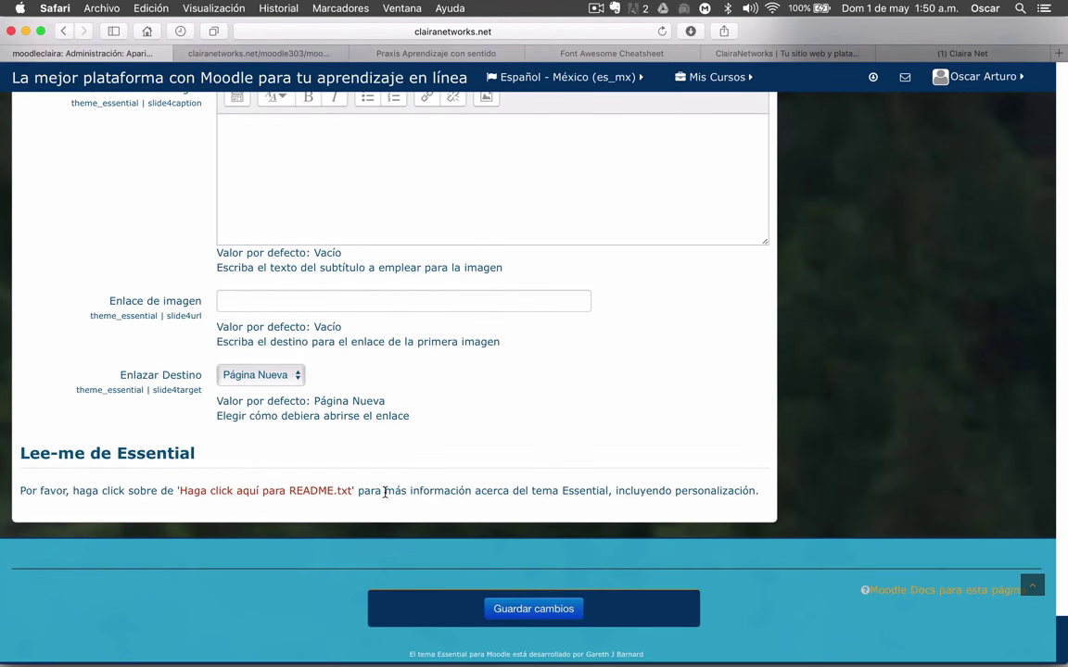
click(538, 602)
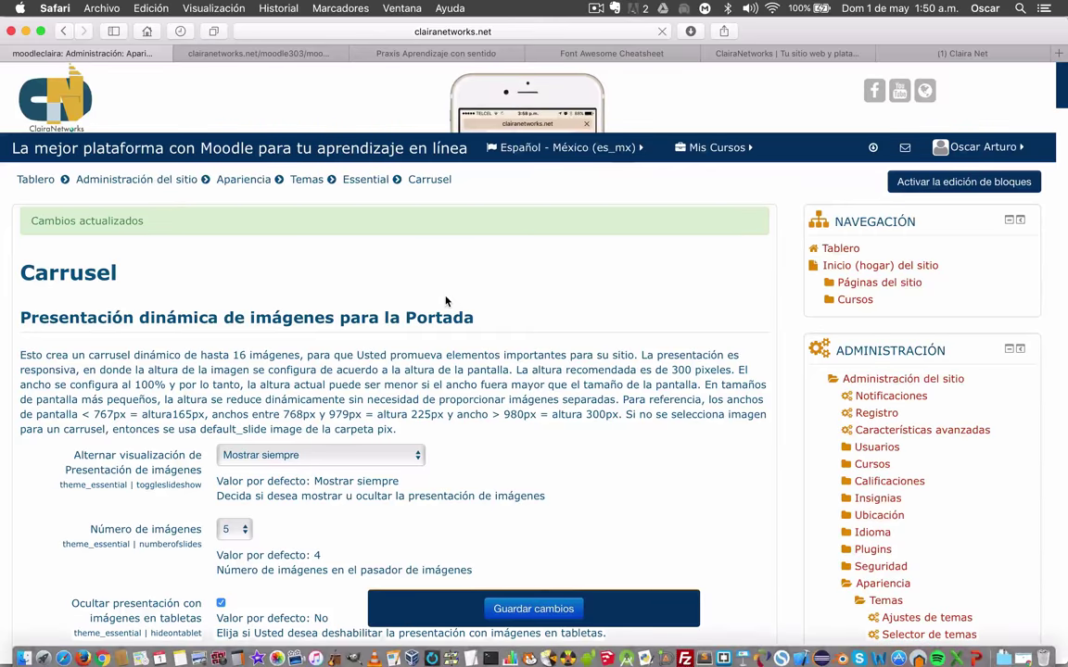
Switch to Firefox, reload the Moodle front page and review the carousel slides with their titles and captions.
key(ctrl+Up)
click(275, 195)
key(super+r)
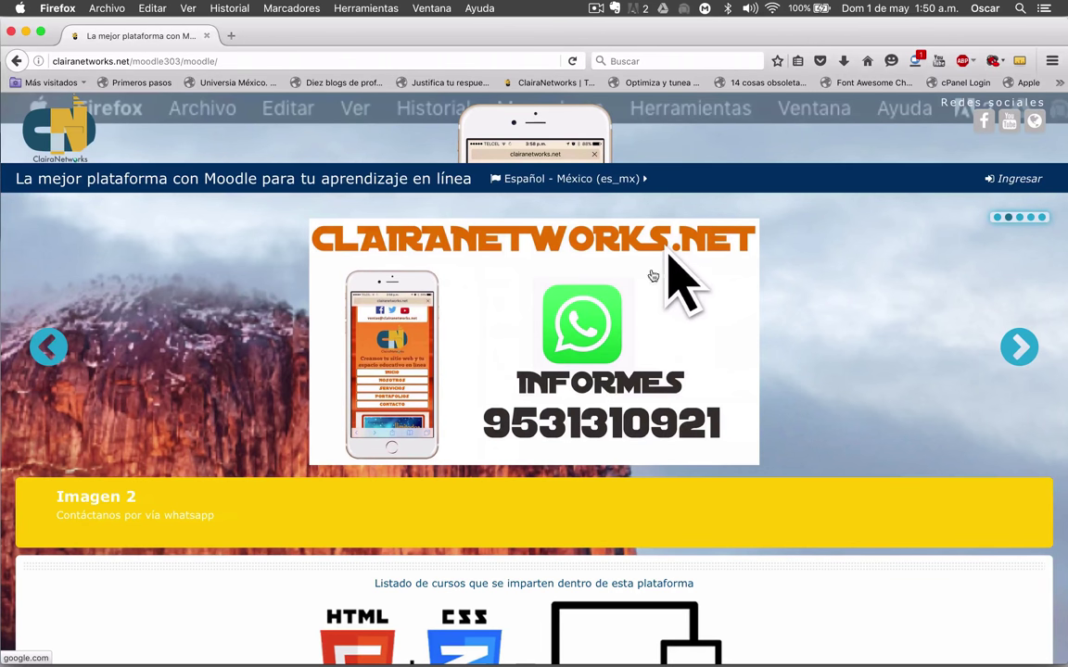
click(1019, 348)
click(1019, 348)
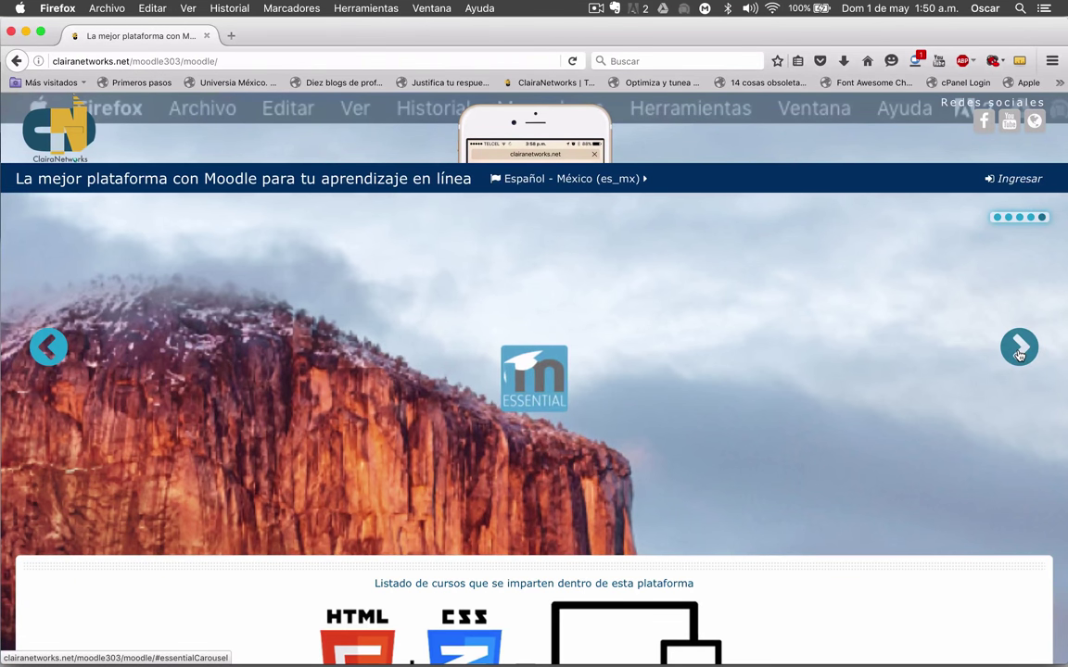
click(1019, 348)
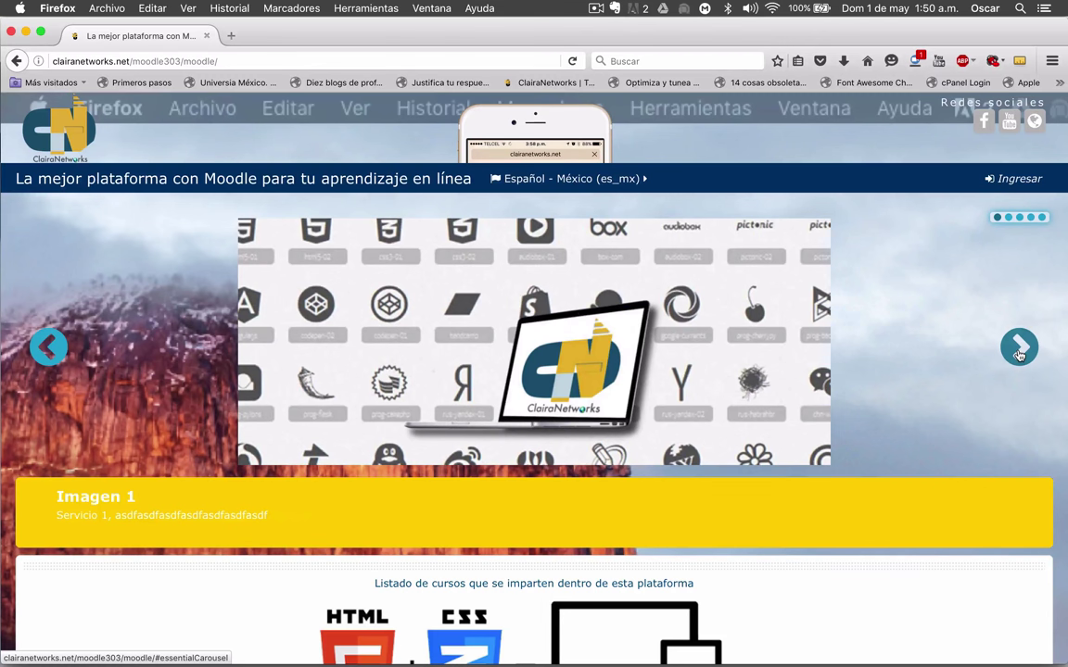
click(1018, 351)
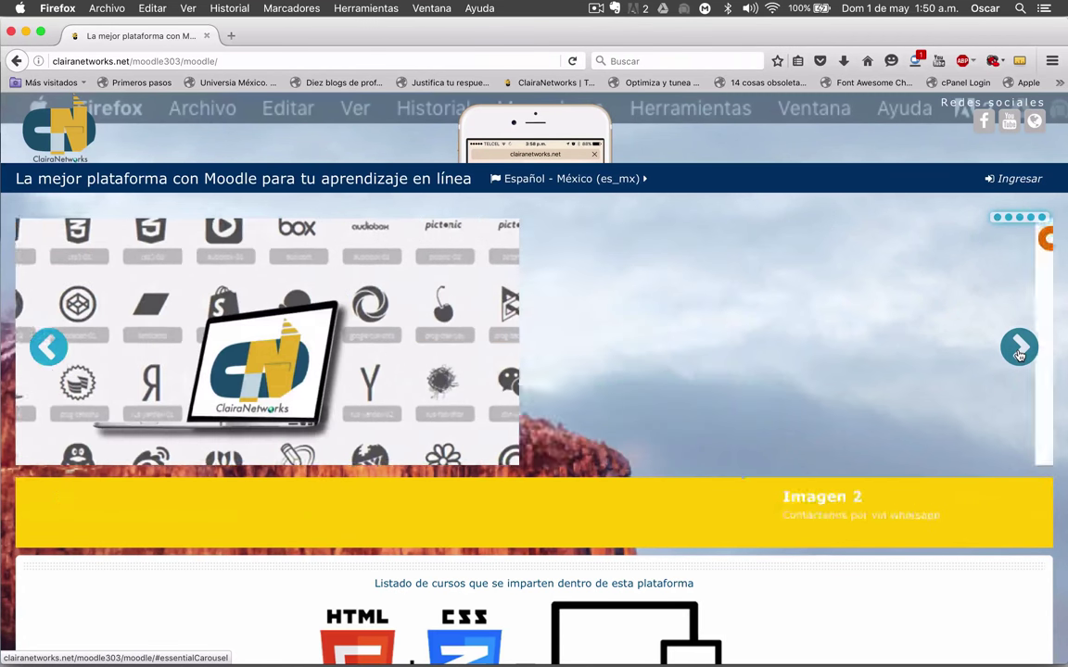
click(76, 342)
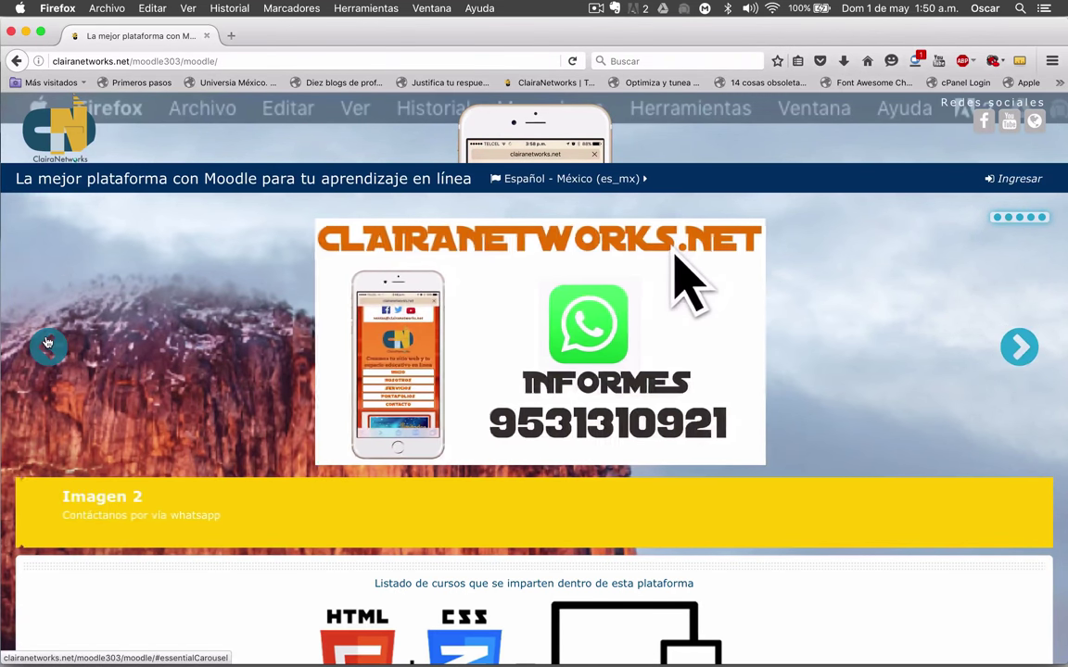
scroll(769, 406, down, 10)
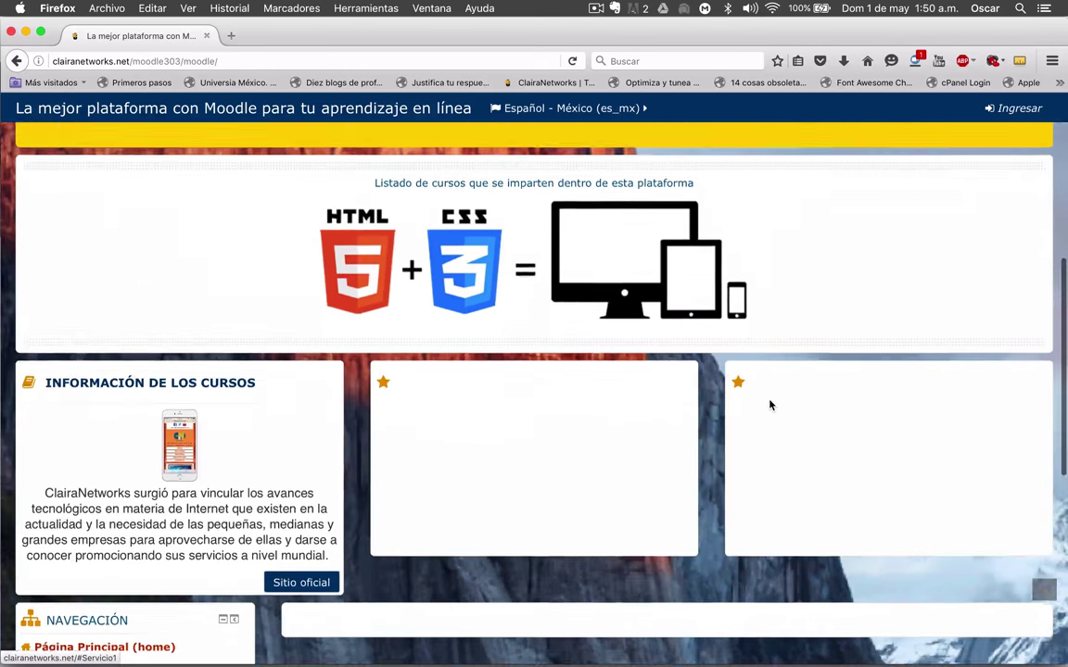
scroll(770, 406, up, 10)
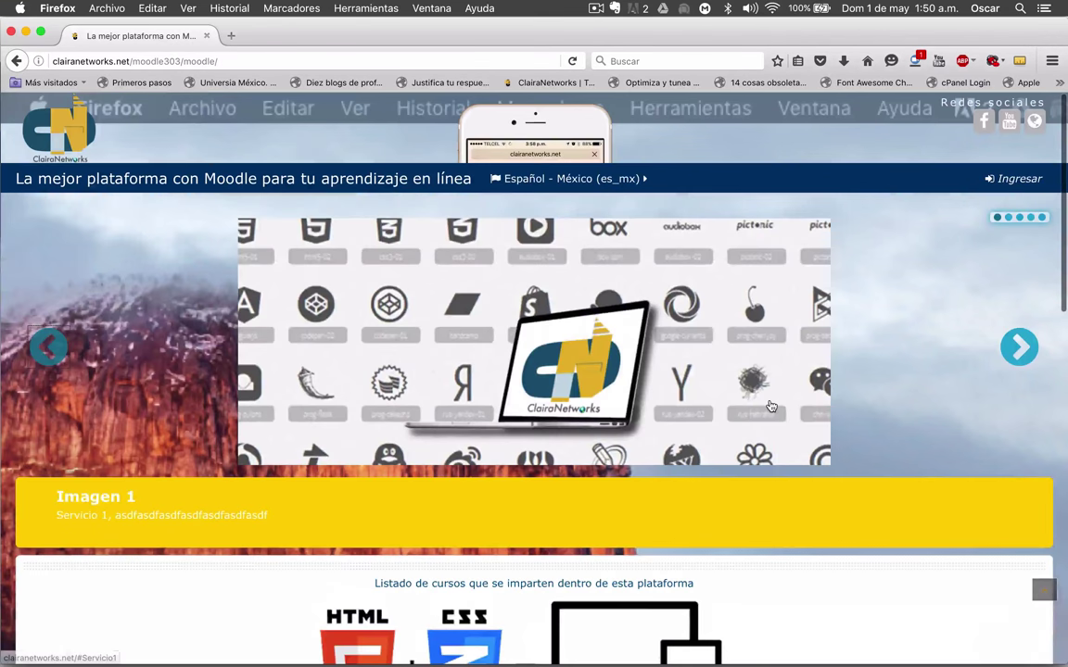
Return to Safari and open the Essential theme's Íconos por Categoría settings.
key(ctrl+Up)
click(767, 453)
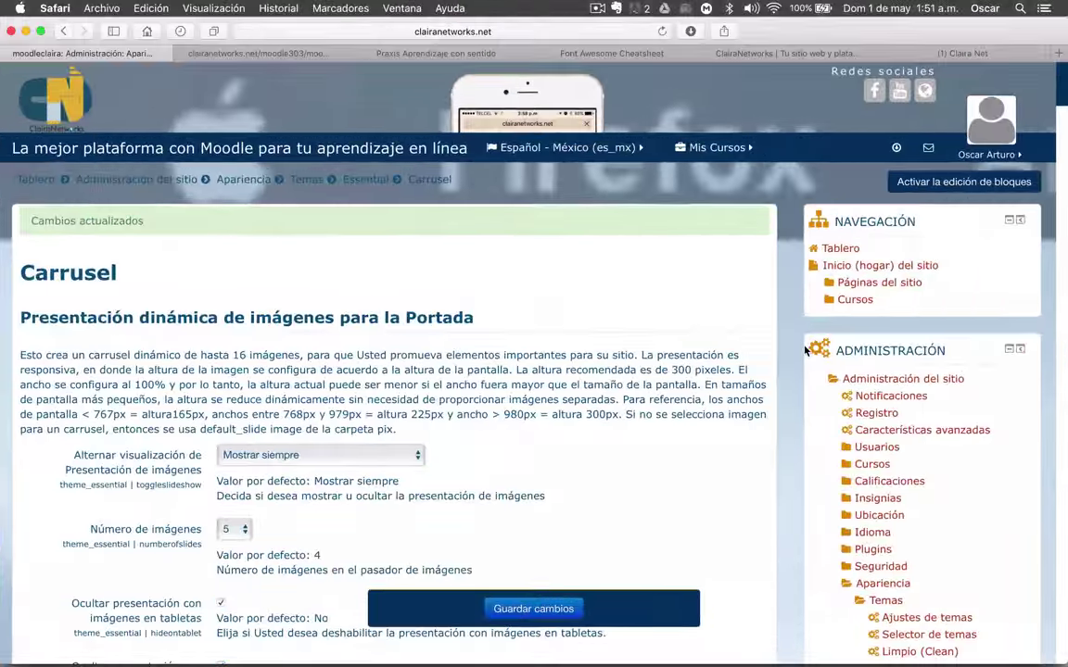
scroll(895, 364, down, 6)
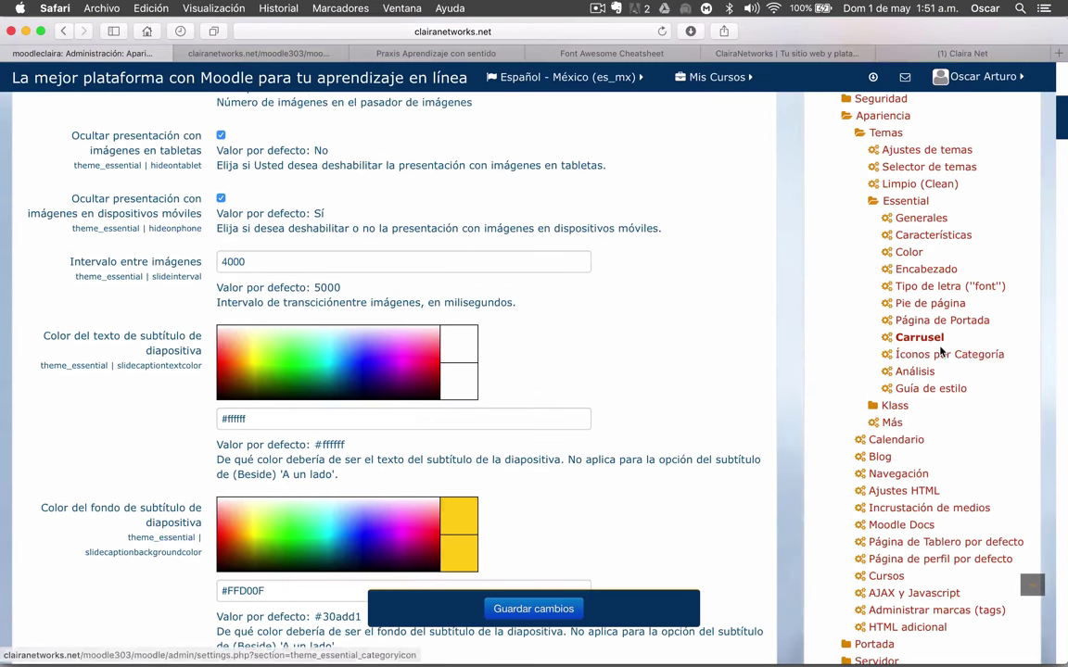
click(895, 361)
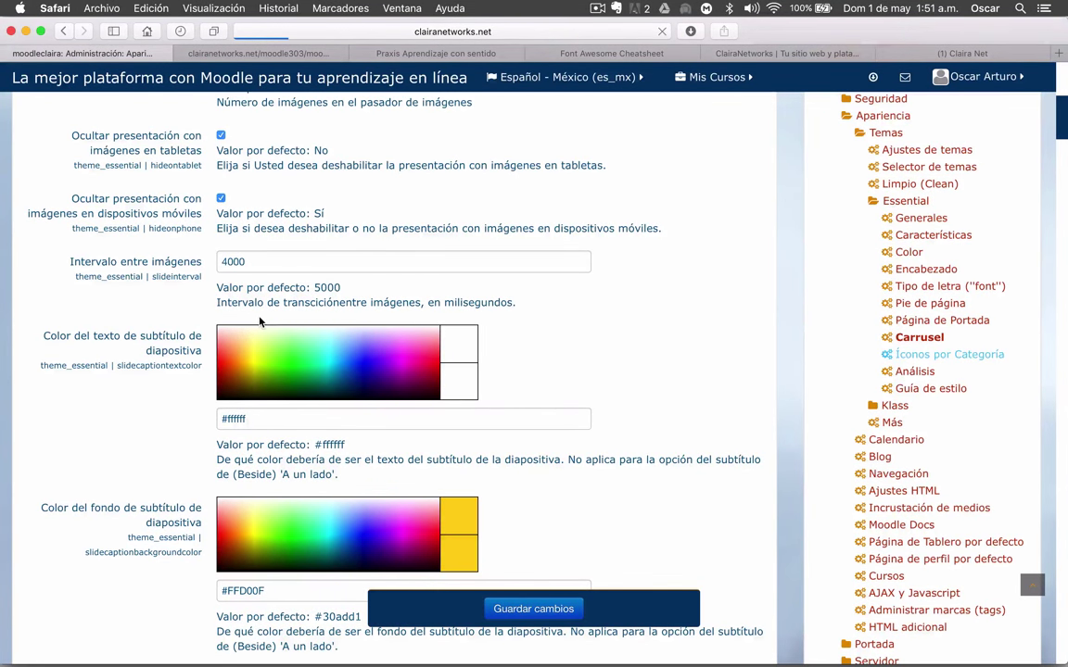
scroll(66, 332, down, 2)
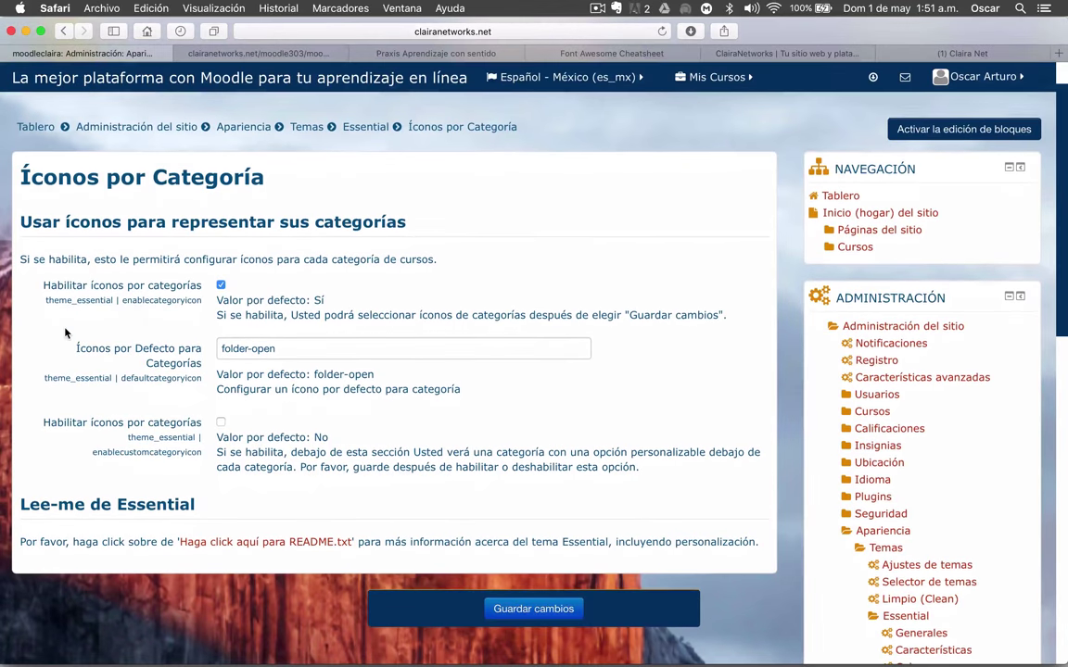
scroll(65, 332, down, 1)
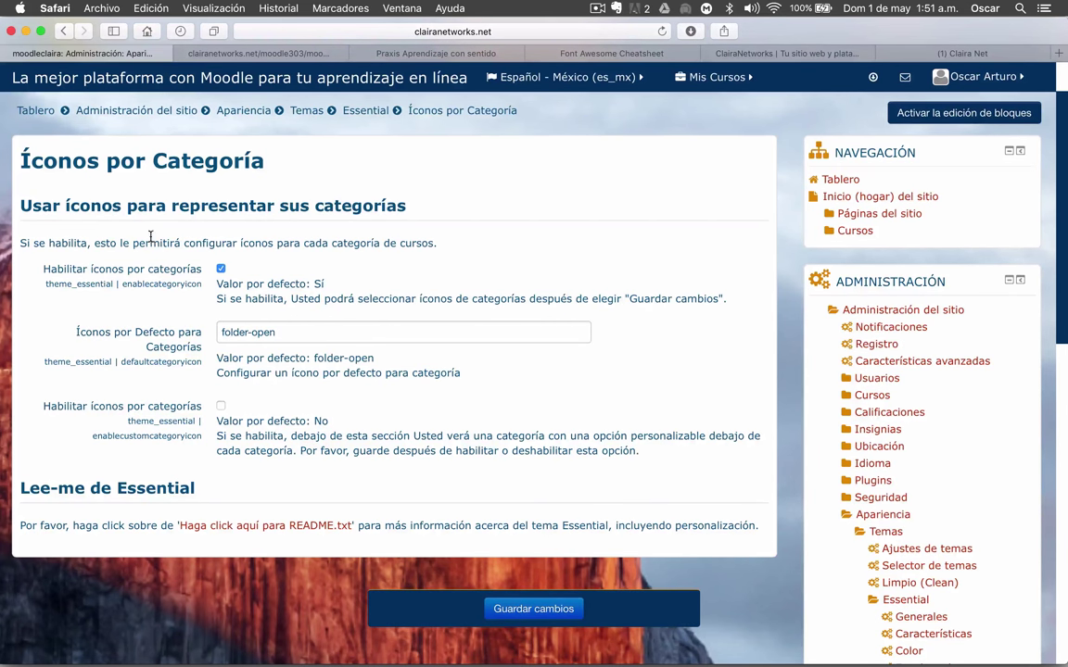
scroll(144, 366, down, 1)
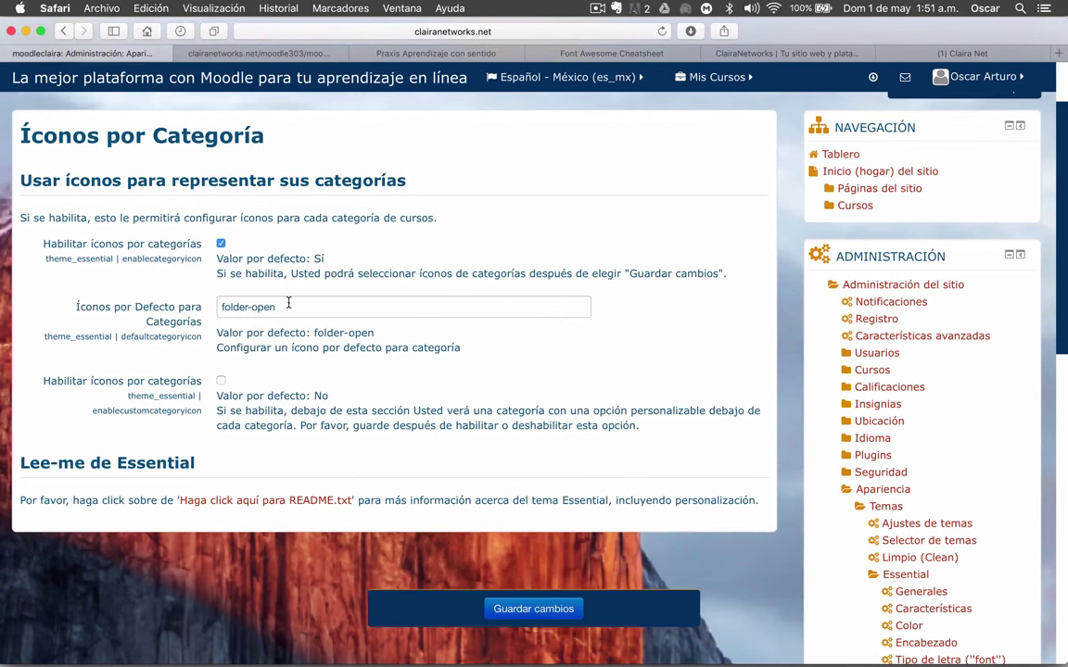
Look up the default category icon name folder-open in the Font Awesome Cheatsheet, and check the Mis Cursos menu in Moodle.
drag(292, 306, 175, 298)
key(super+c)
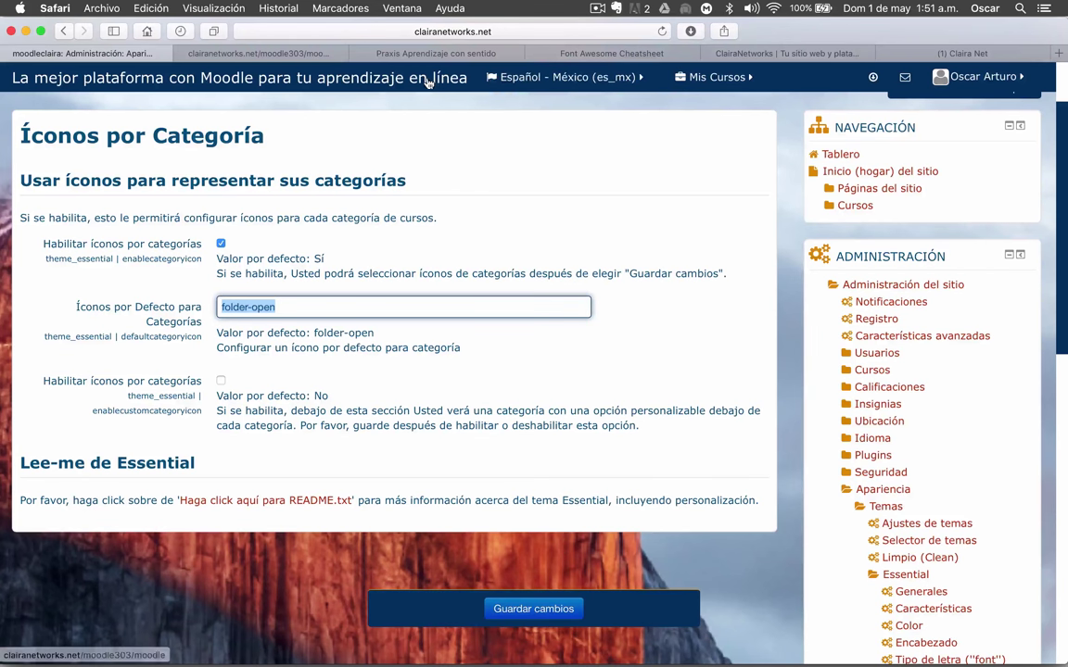
click(602, 51)
click(943, 73)
key(super+v)
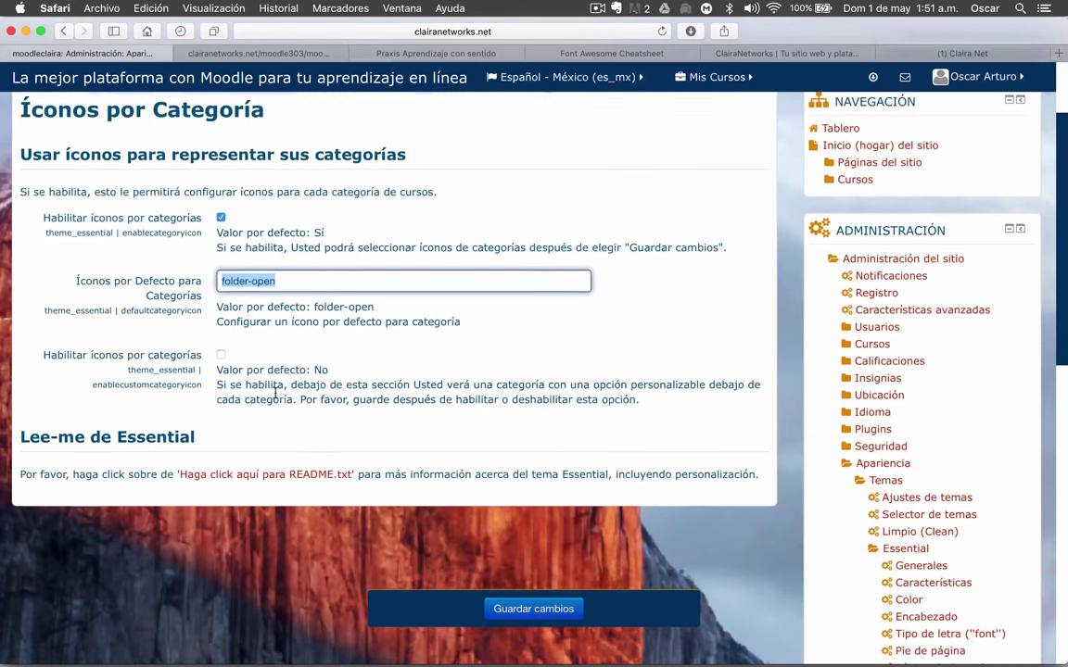
scroll(519, 324, up, 5)
click(741, 154)
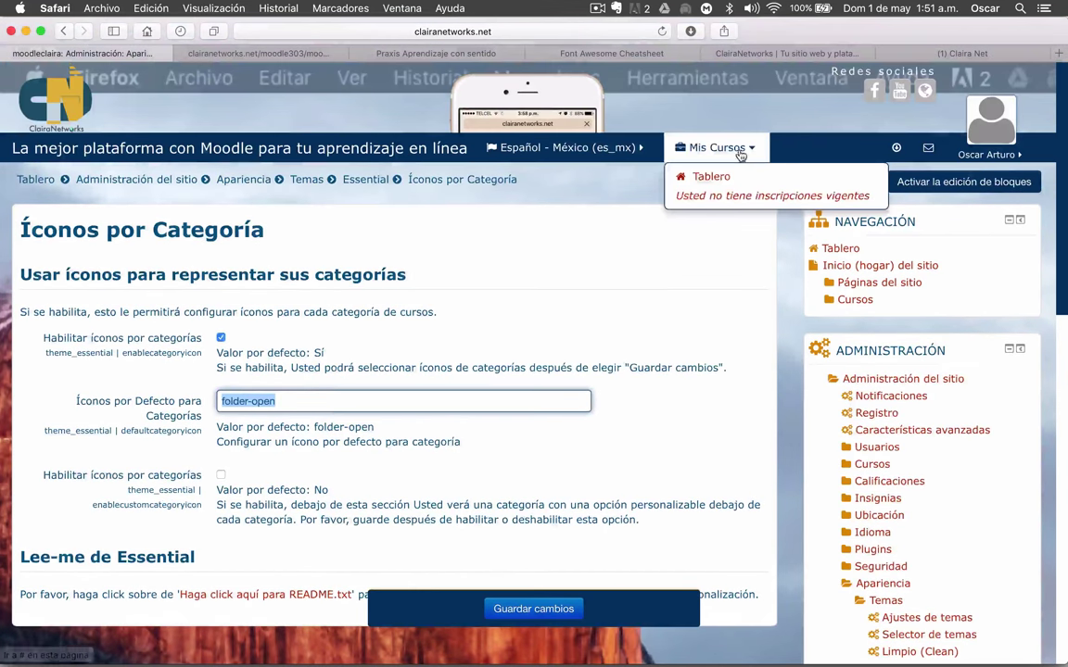
Find the plug icon in the Font Awesome Cheatsheet and copy its name without the fa- prefix.
click(634, 55)
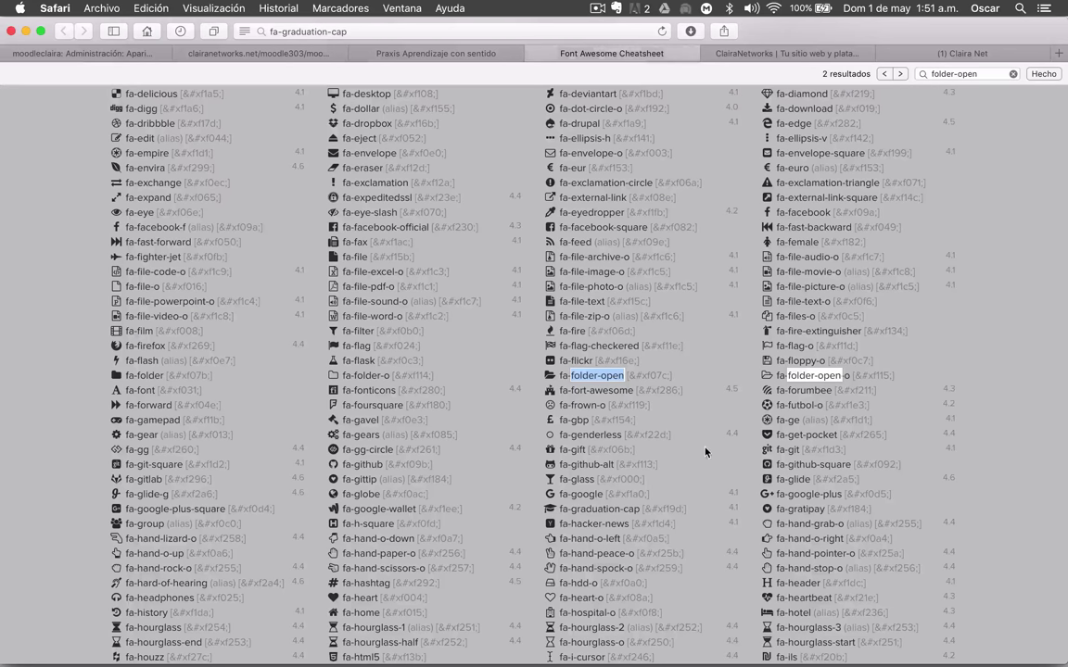
scroll(1009, 486, down, 20)
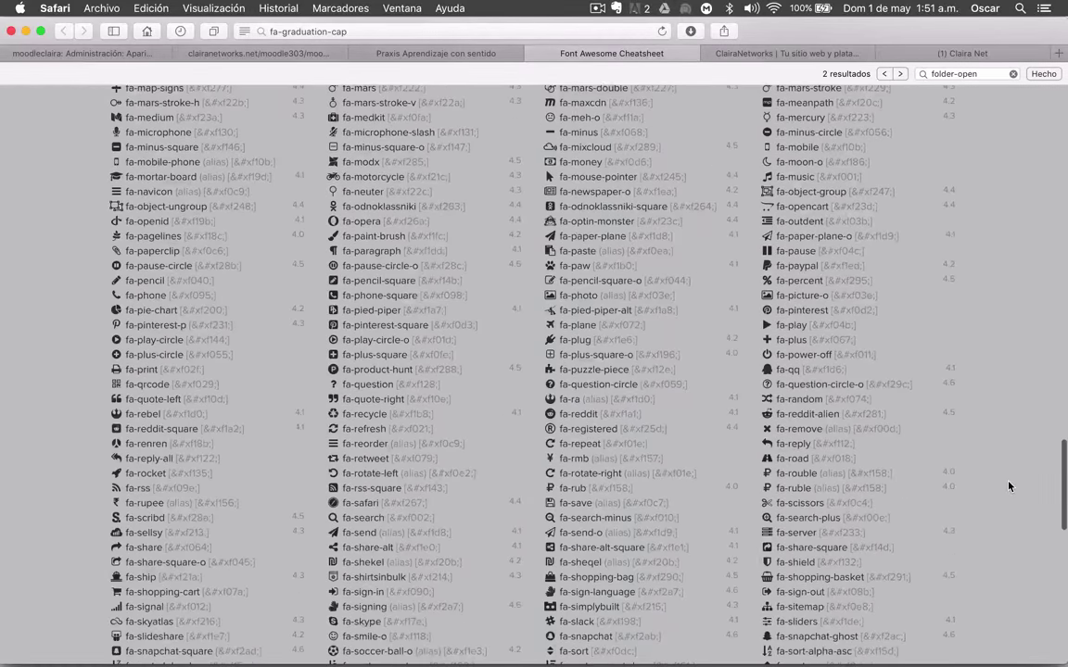
scroll(1009, 486, up, 6)
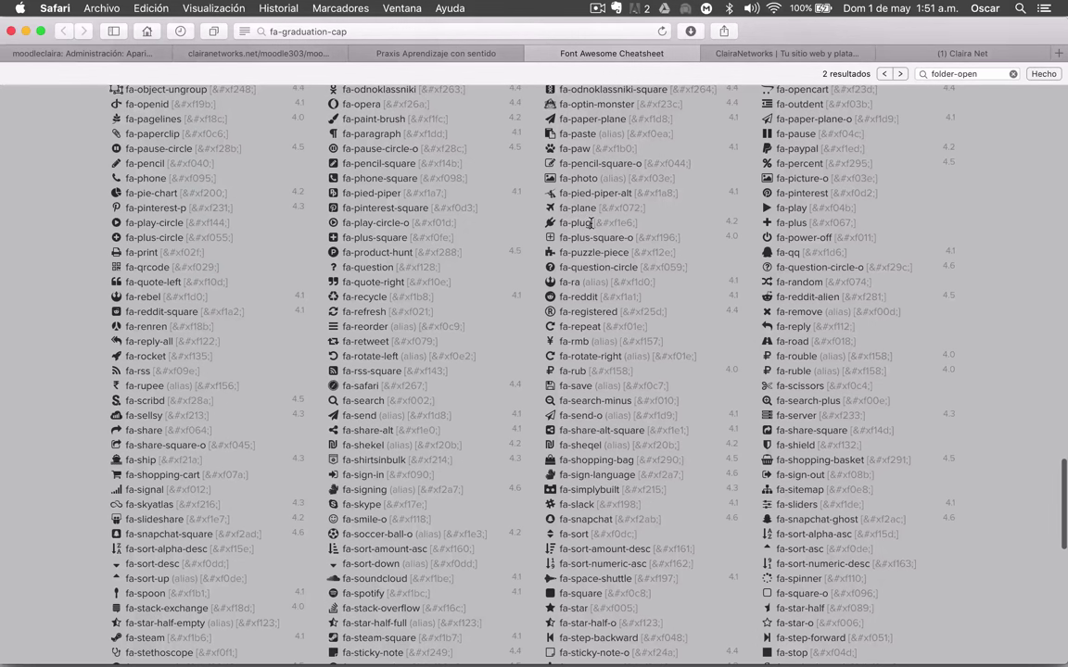
drag(591, 224, 573, 223)
key(super+c)
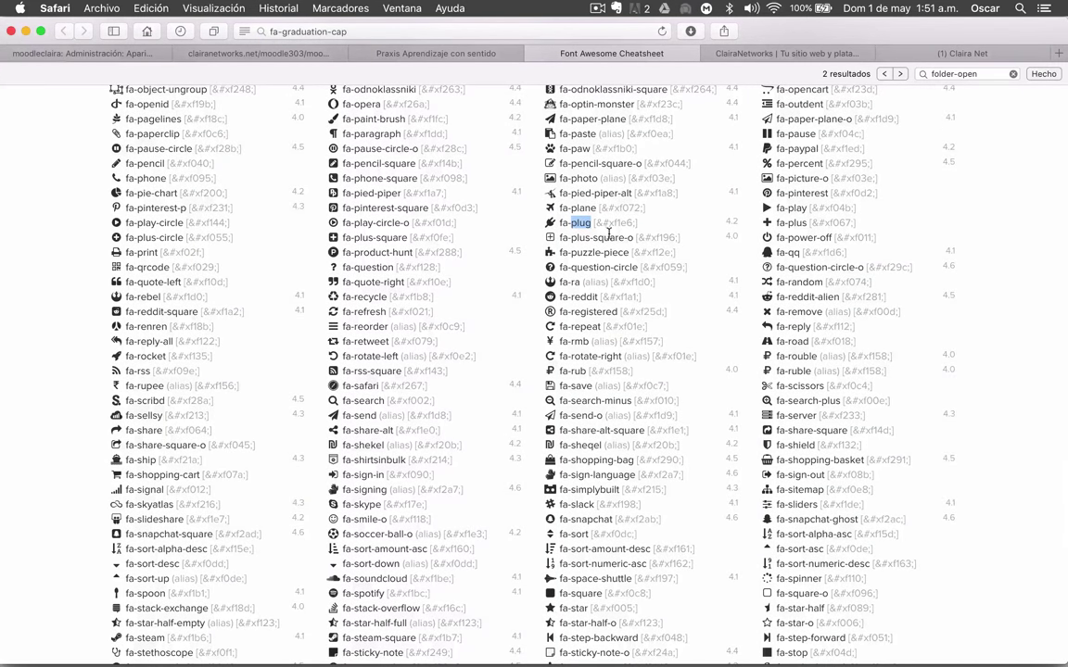
Set the default category icon to plug and save the category icon settings.
click(70, 53)
key(super+v)
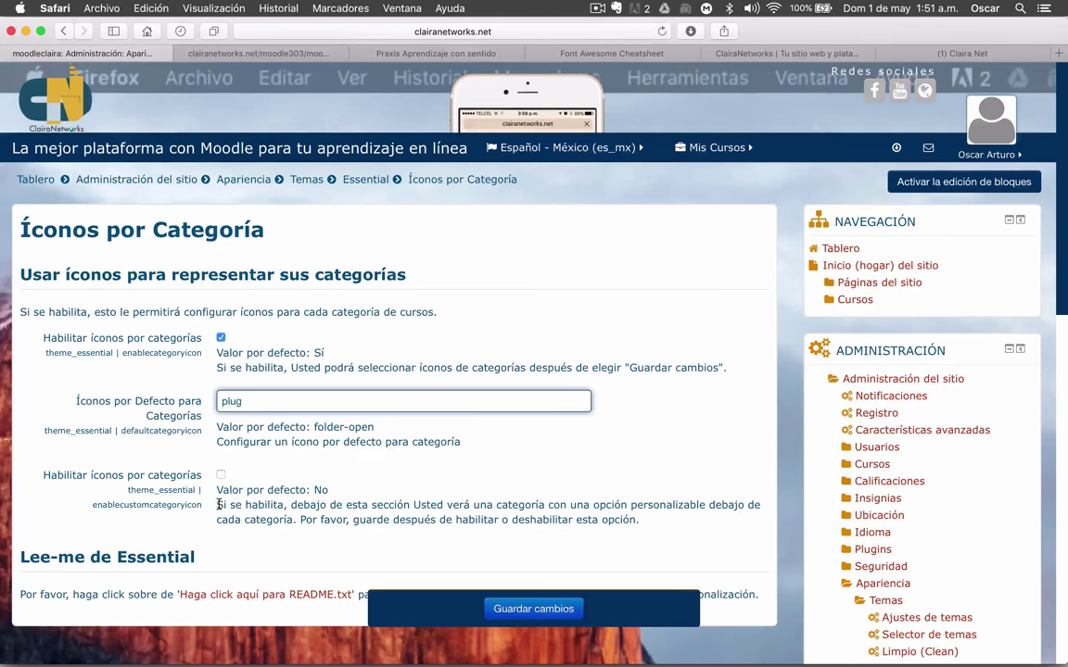
scroll(220, 505, down, 3)
click(545, 612)
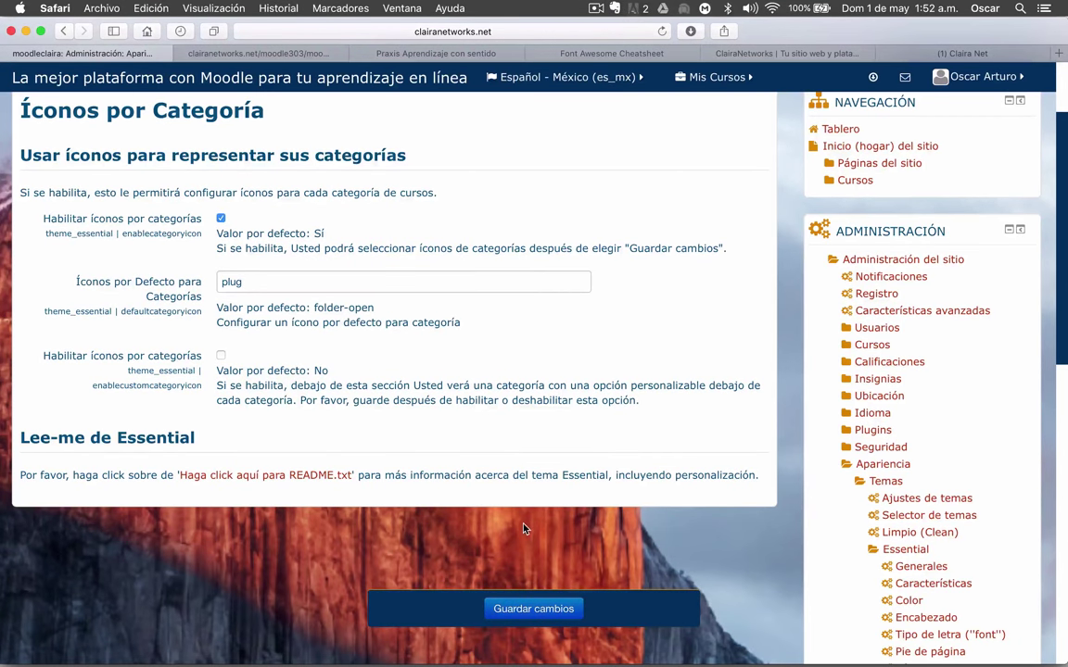
click(525, 611)
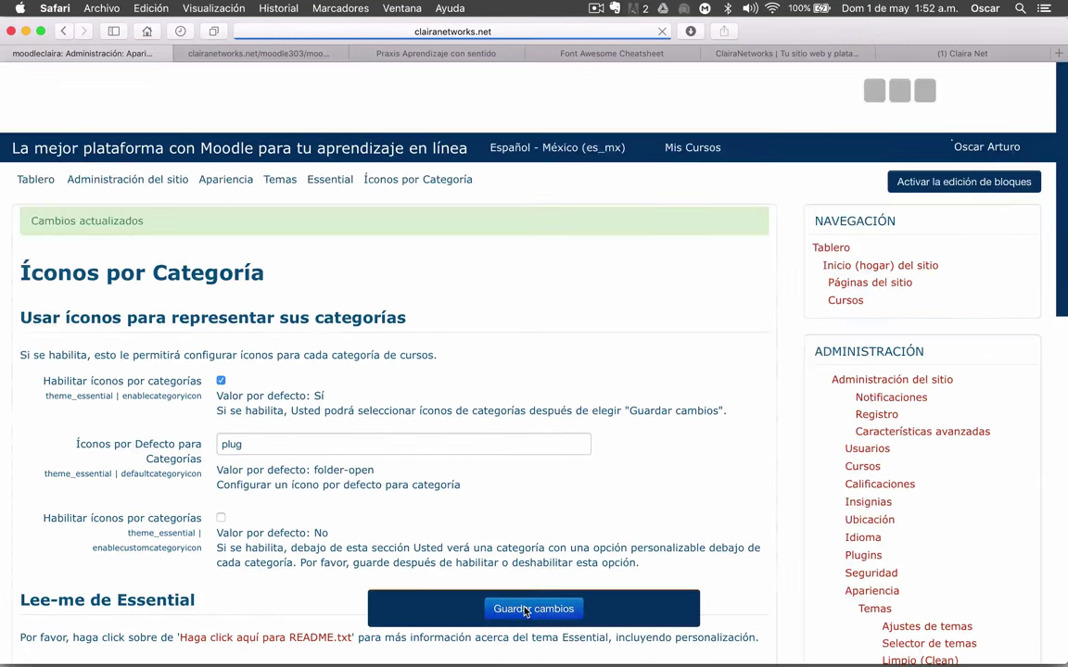
Open the Essential theme's Análisis settings.
scroll(587, 409, down, 10)
scroll(588, 410, up, 4)
scroll(587, 410, down, 2)
click(910, 463)
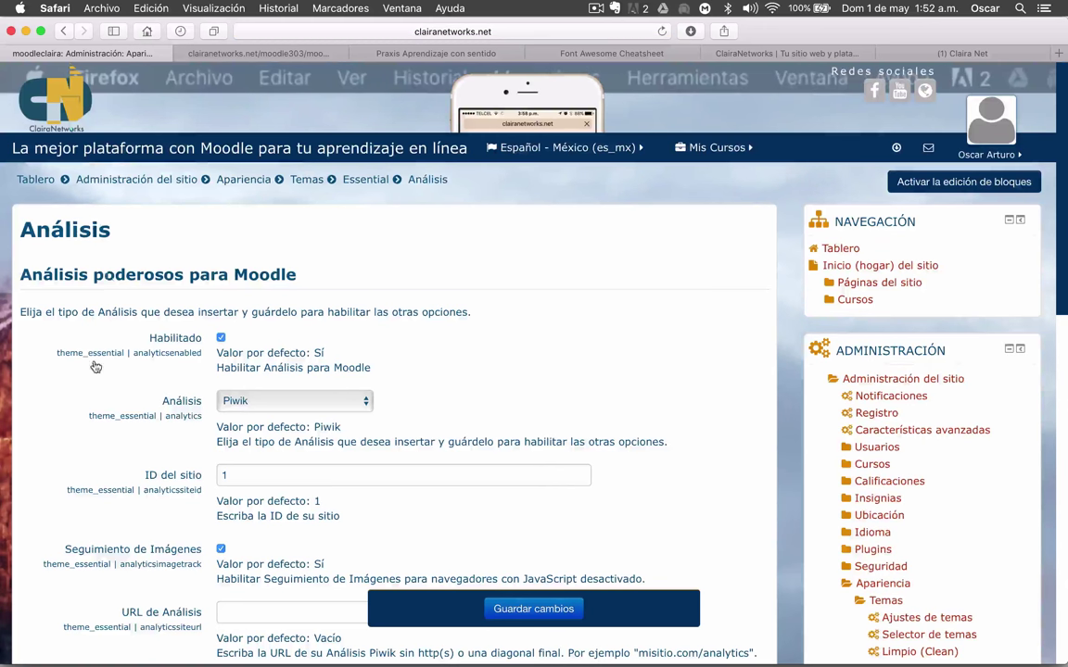
Examine the analytics settings, including the available analysis types and the tracking, user ID, admin and clean URL options.
scroll(93, 398, down, 3)
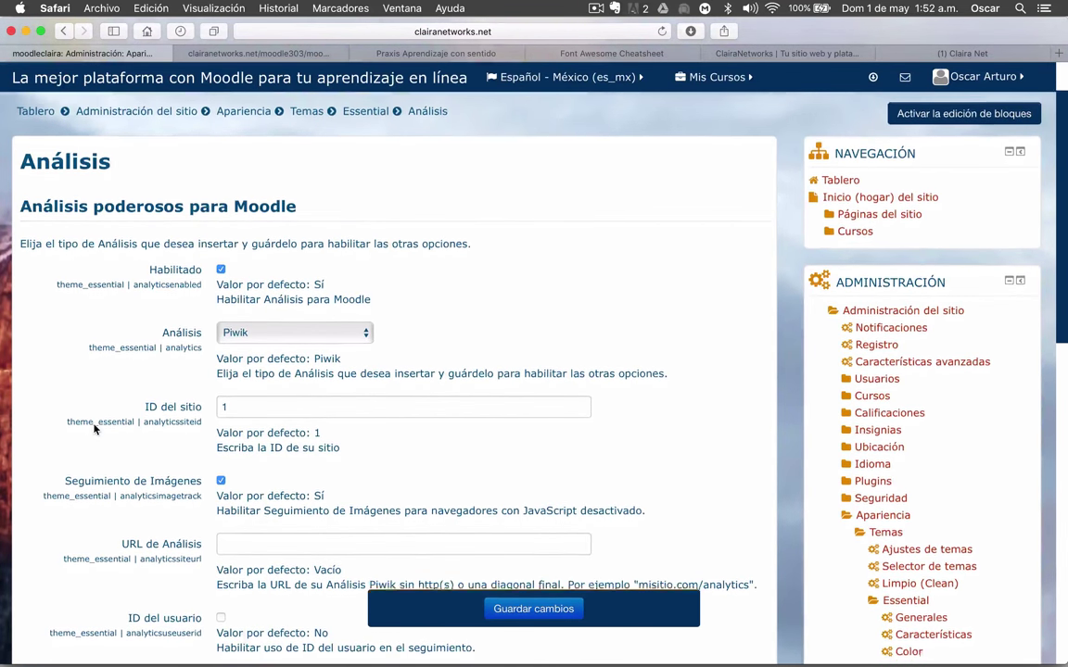
scroll(94, 428, down, 3)
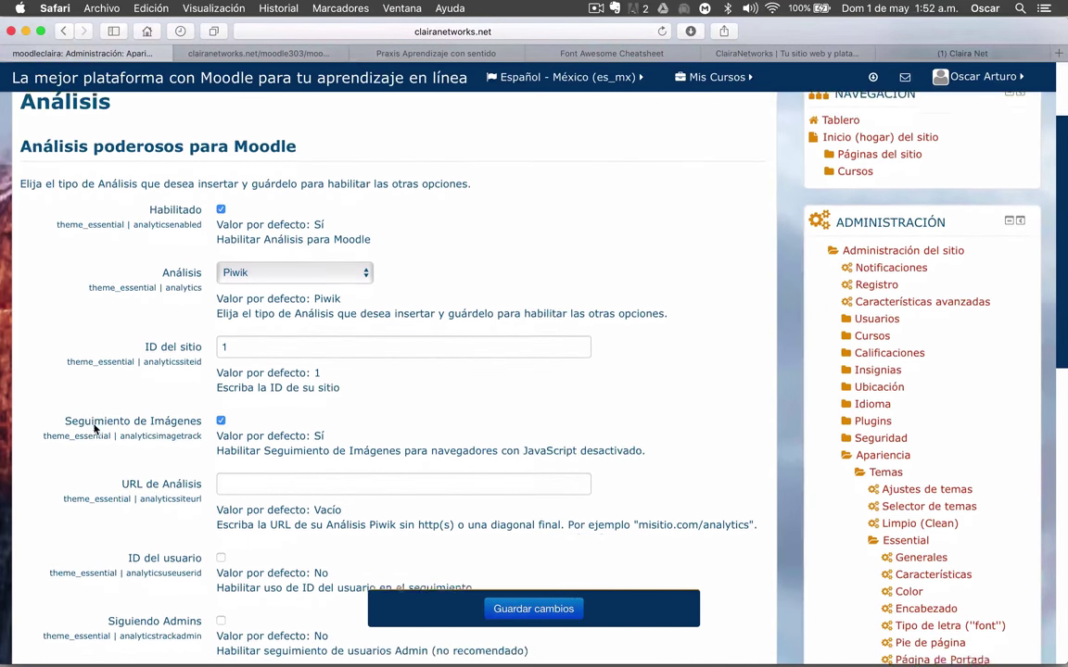
scroll(94, 428, down, 3)
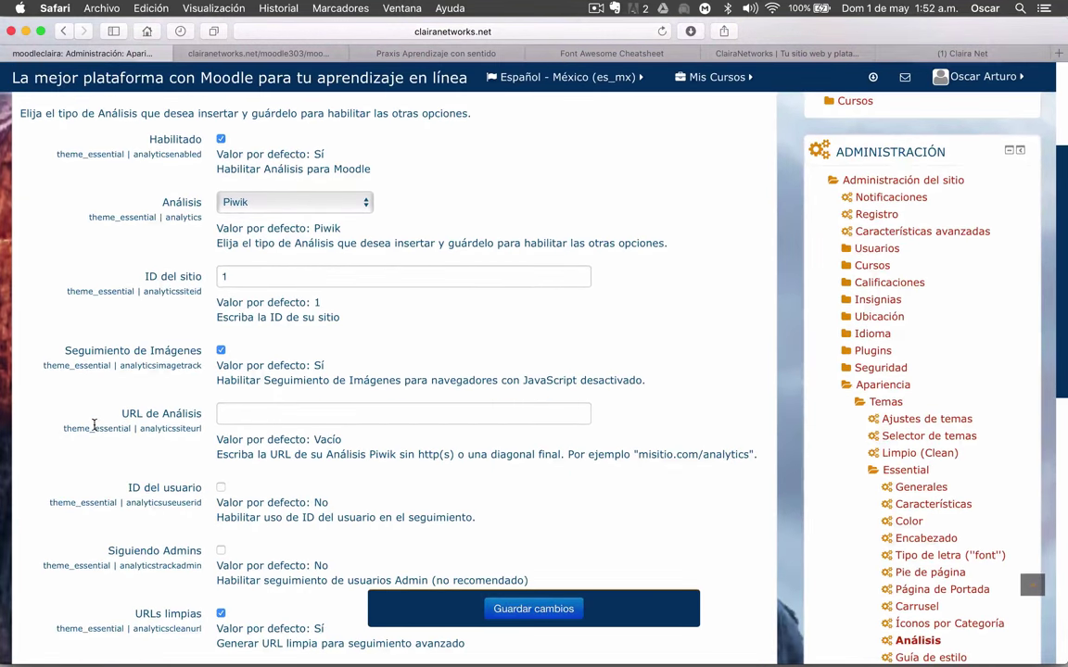
scroll(94, 424, down, 5)
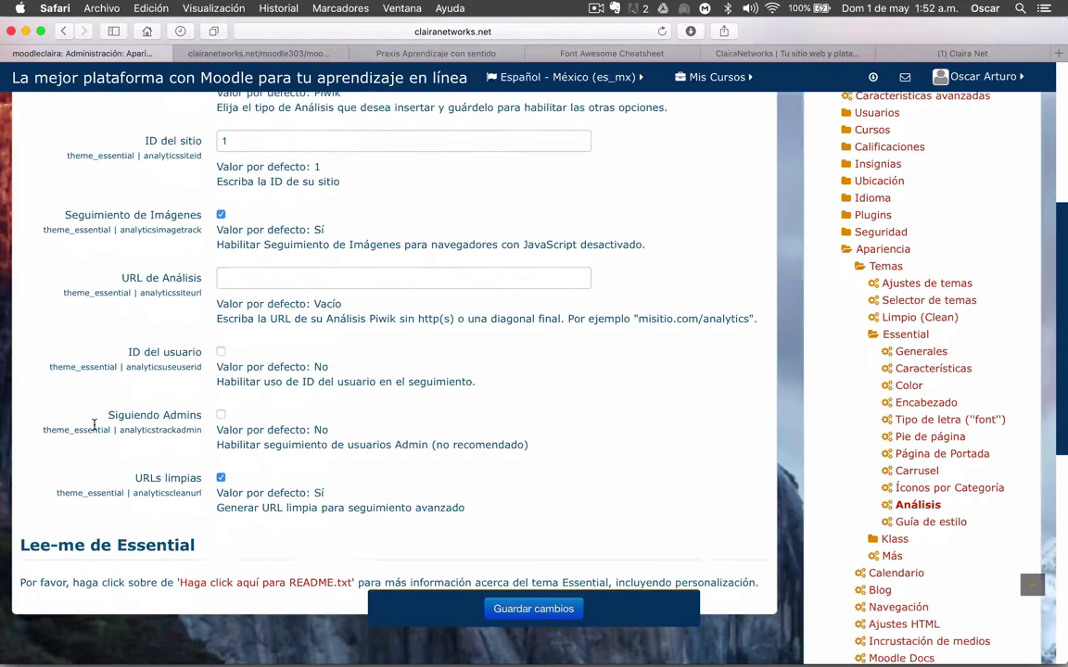
scroll(94, 424, down, 8)
scroll(93, 427, up, 20)
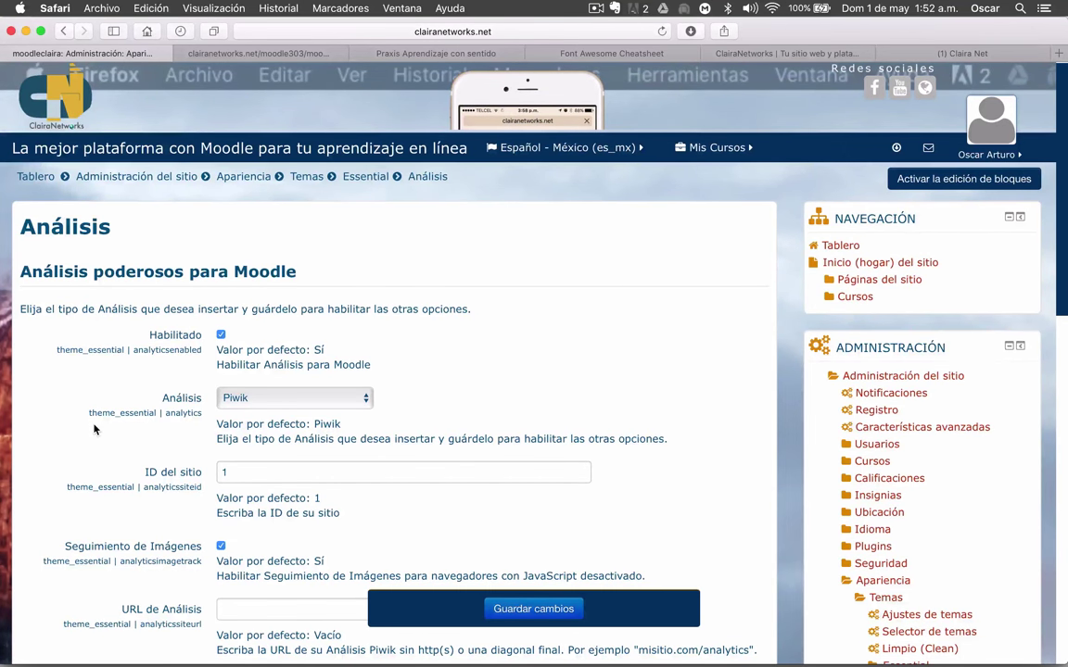
scroll(94, 429, down, 1)
scroll(93, 429, up, 2)
scroll(93, 429, down, 3)
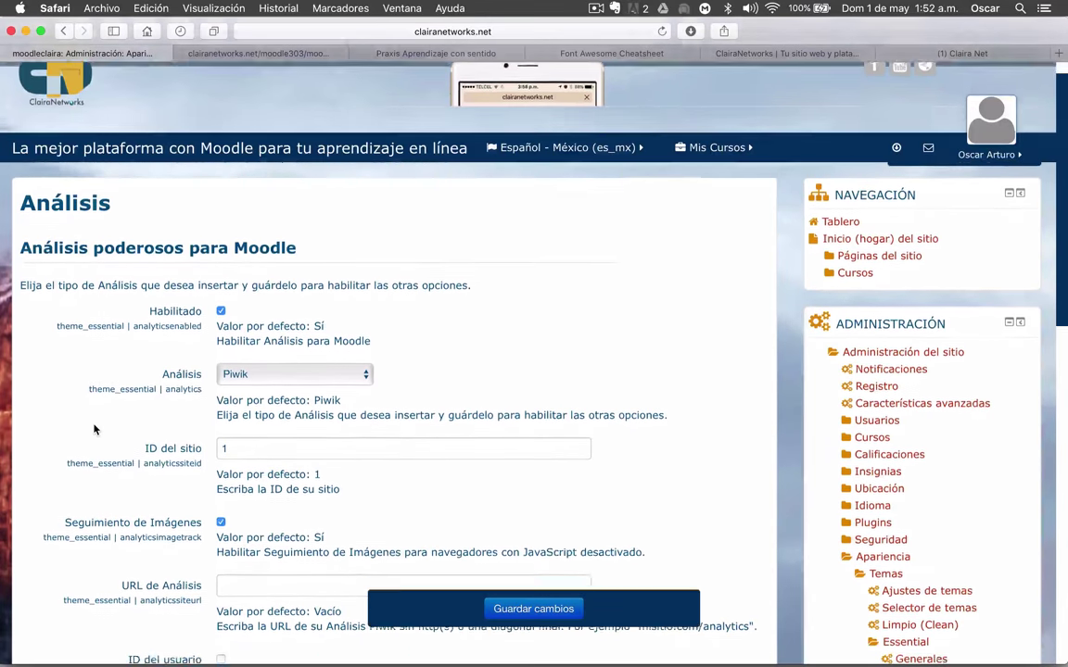
scroll(94, 430, down, 1)
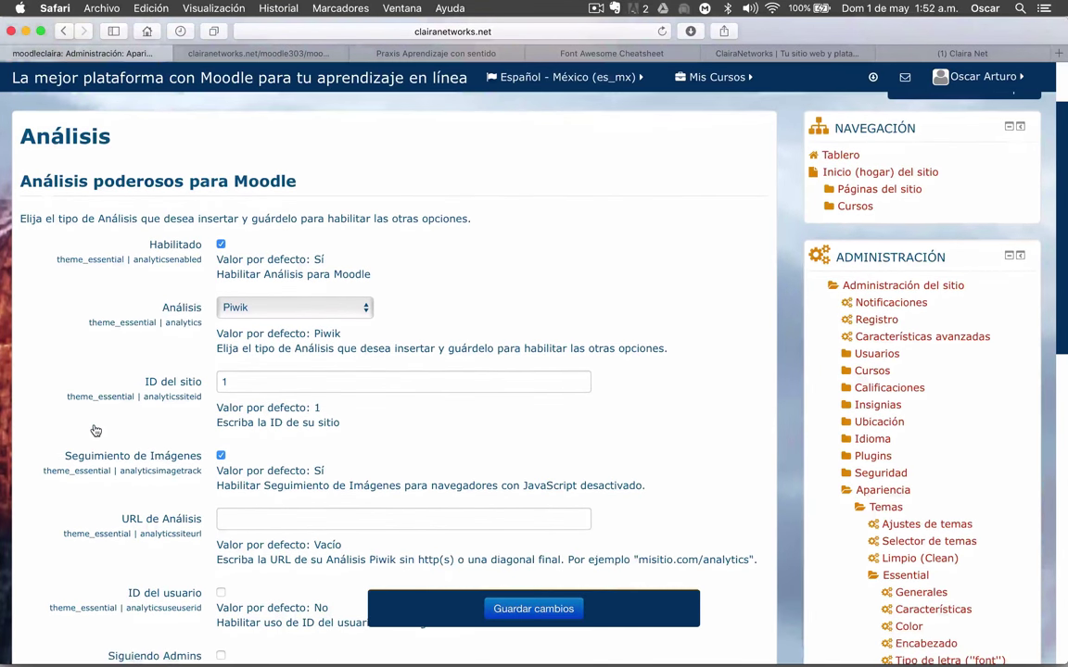
click(367, 319)
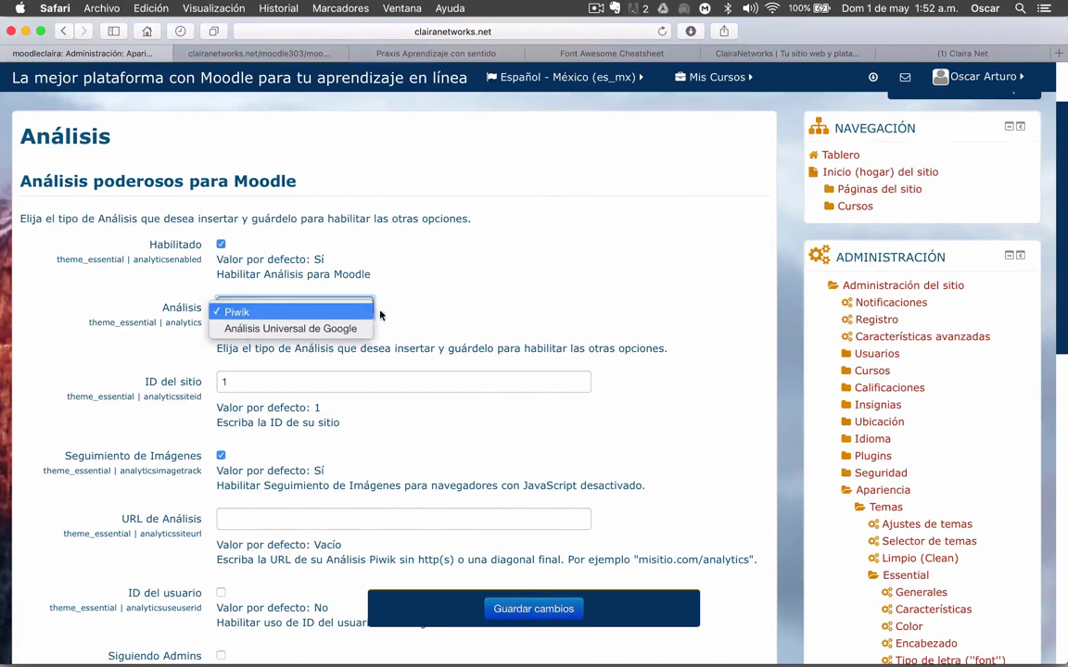
click(415, 306)
scroll(415, 306, down, 8)
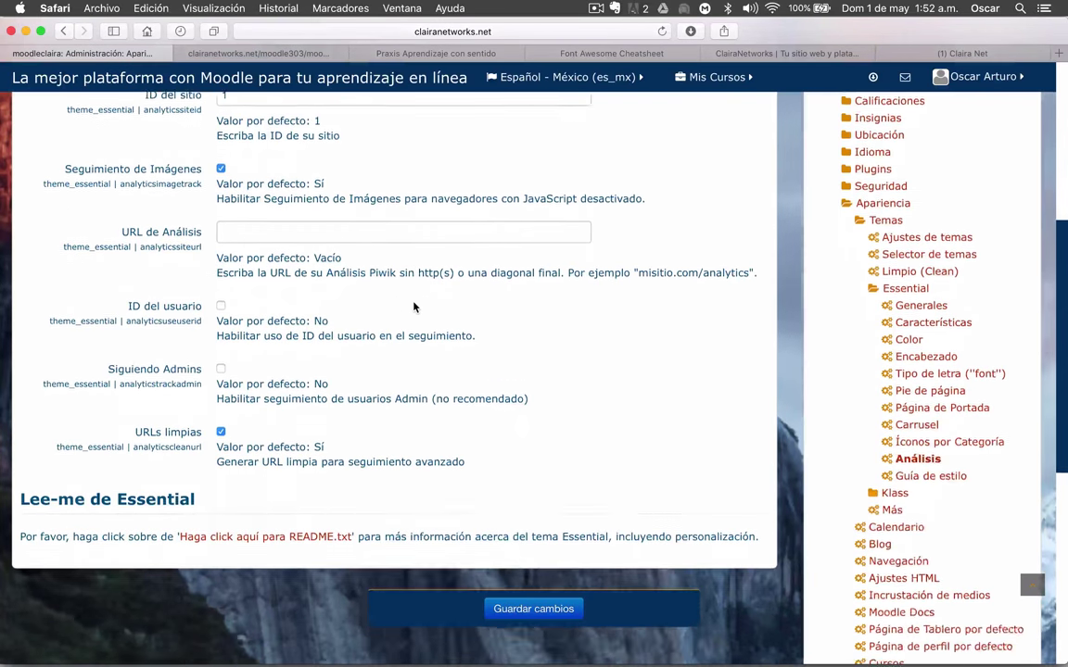